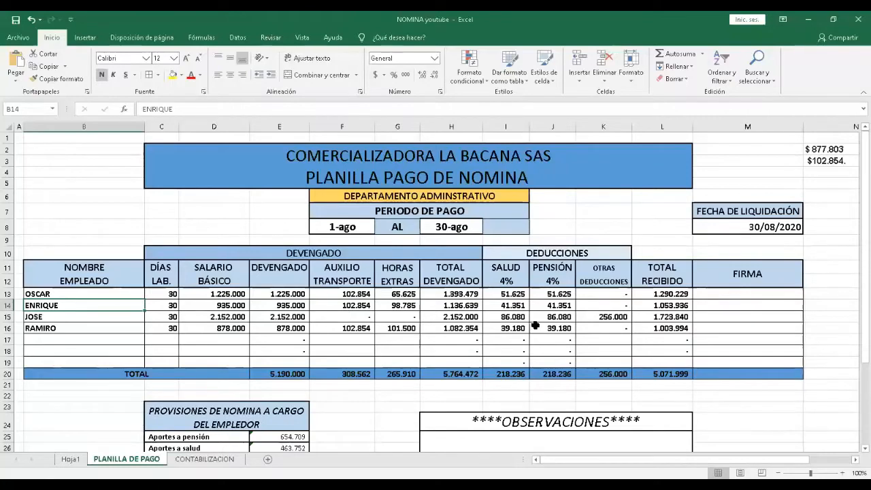
# Review the payroll sheet from the employee table down to the employer provisions, observations and signature areas.
pyautogui.scroll(-2, 560, 333)
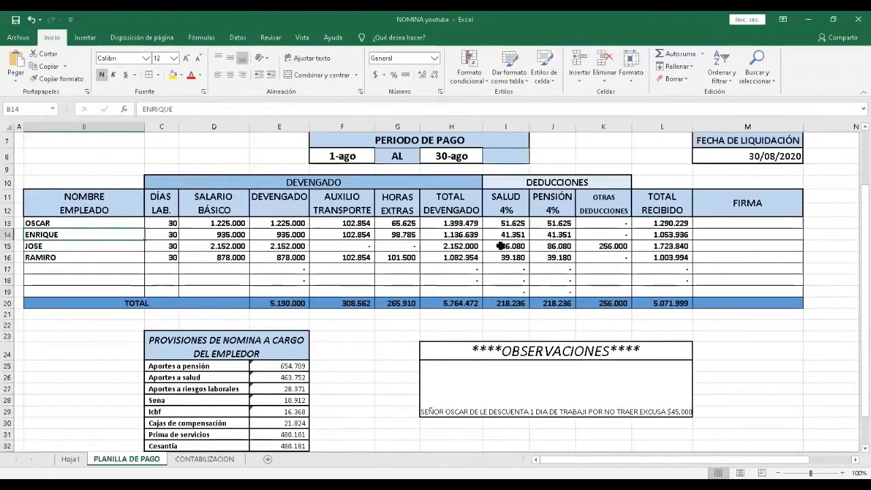
pyautogui.scroll(-1, 371, 376)
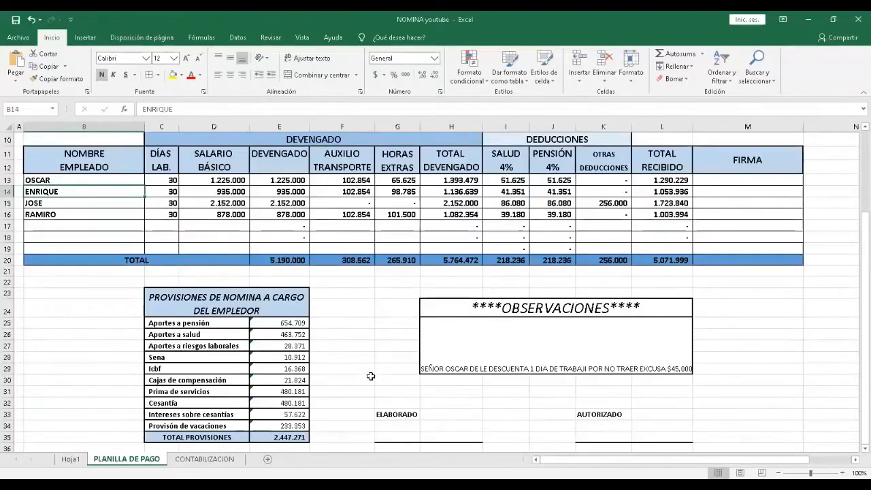
pyautogui.scroll(-1, 400, 398)
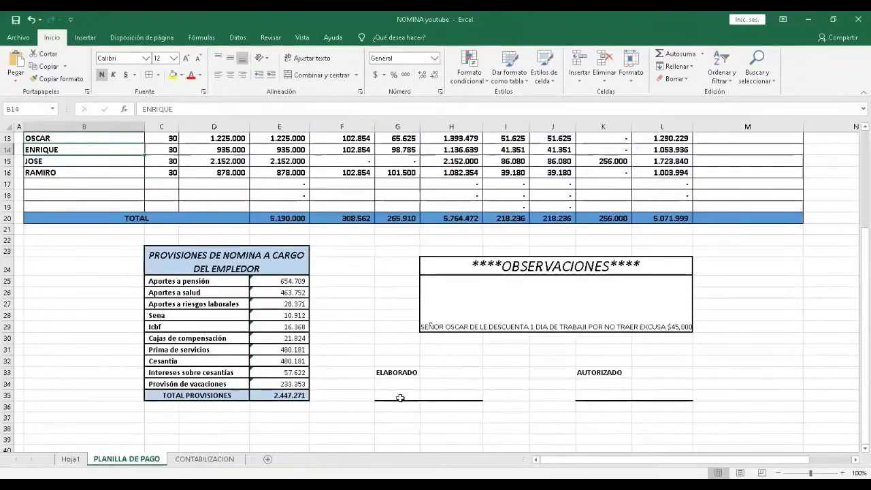
pyautogui.scroll(2, 401, 398)
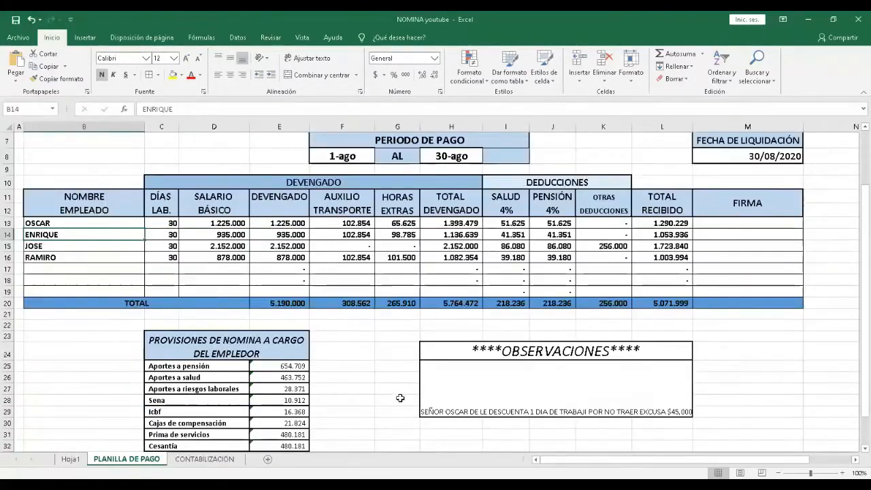
pyautogui.scroll(-1, 398, 398)
pyautogui.scroll(2, 397, 398)
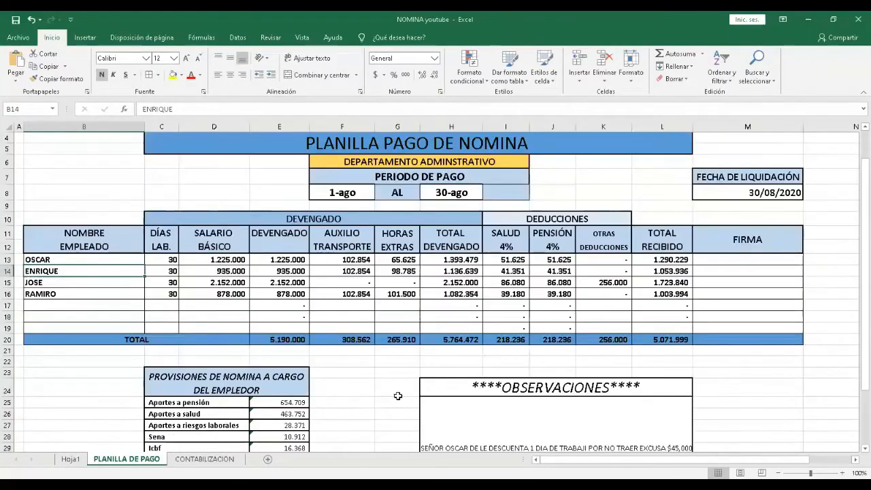
pyautogui.scroll(-1, 397, 396)
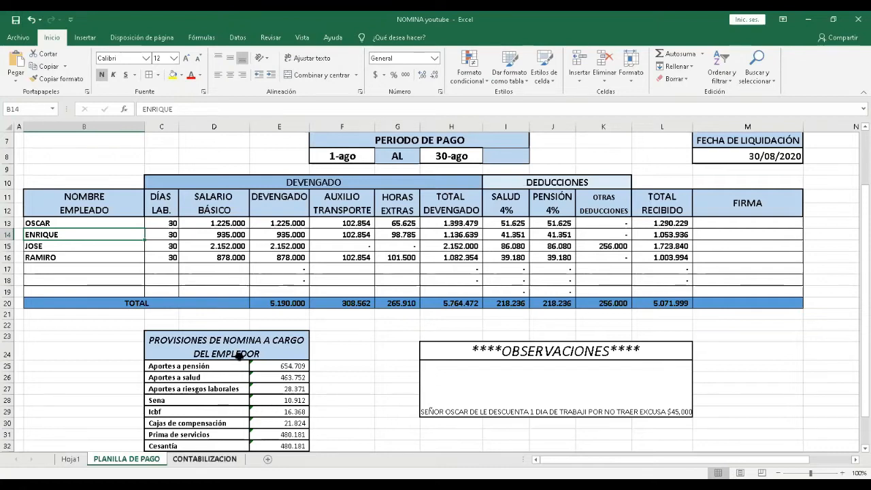
# Look over the empty NOMINA table in the CONTABILIZACION sheet, going through its account, name, debit and credit columns.
pyautogui.hotkey('ctrl', 'pagedown')
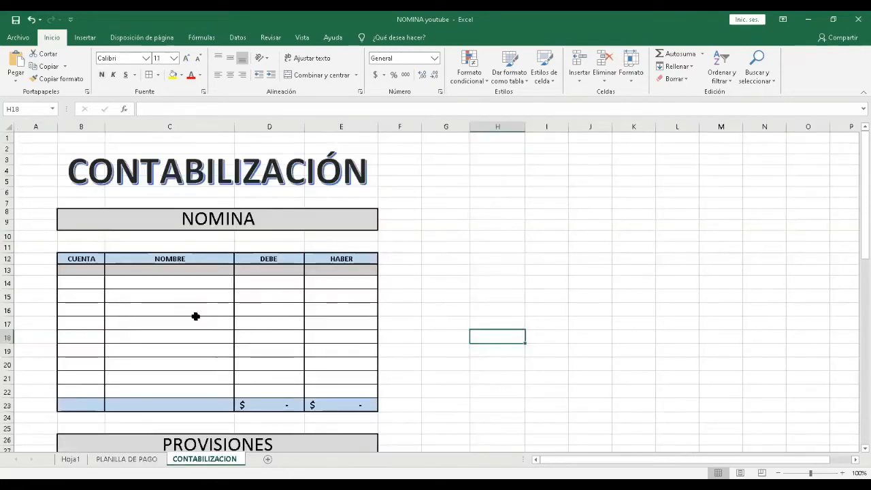
pyautogui.click(75, 281)
pyautogui.press('Right')
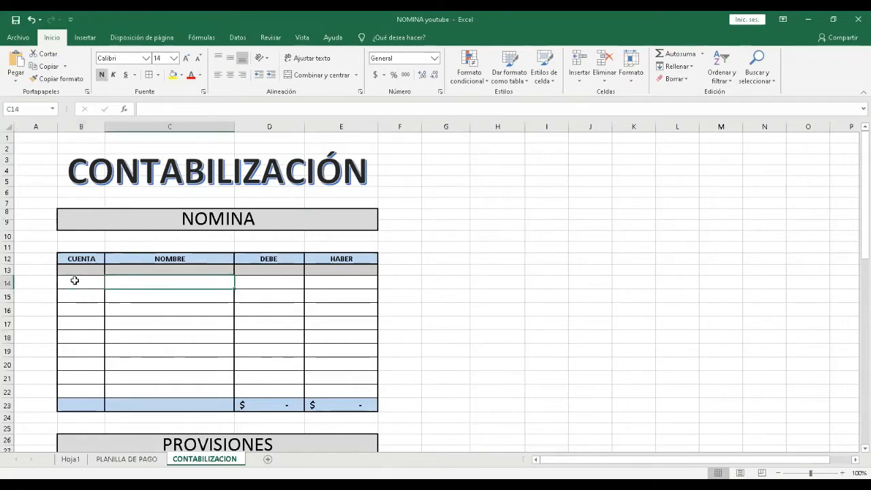
pyautogui.press('Right')
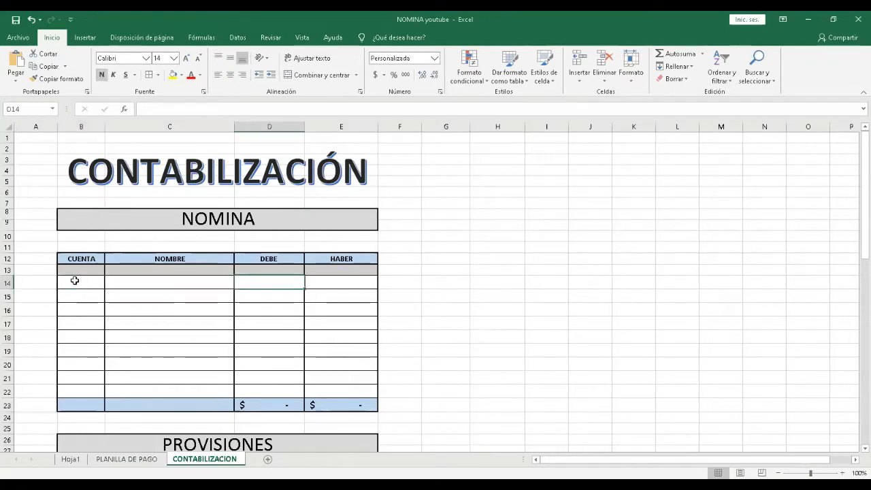
pyautogui.press('Right')
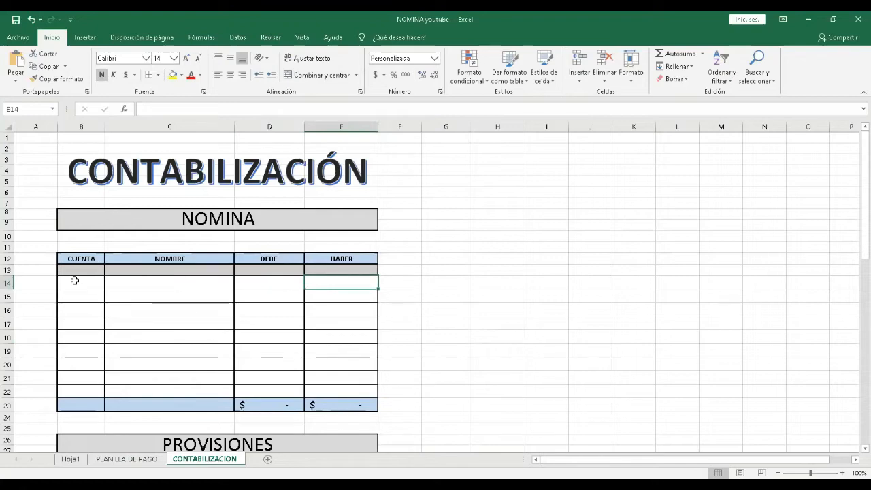
pyautogui.press('Left')
pyautogui.press('Left')
pyautogui.press('Left')
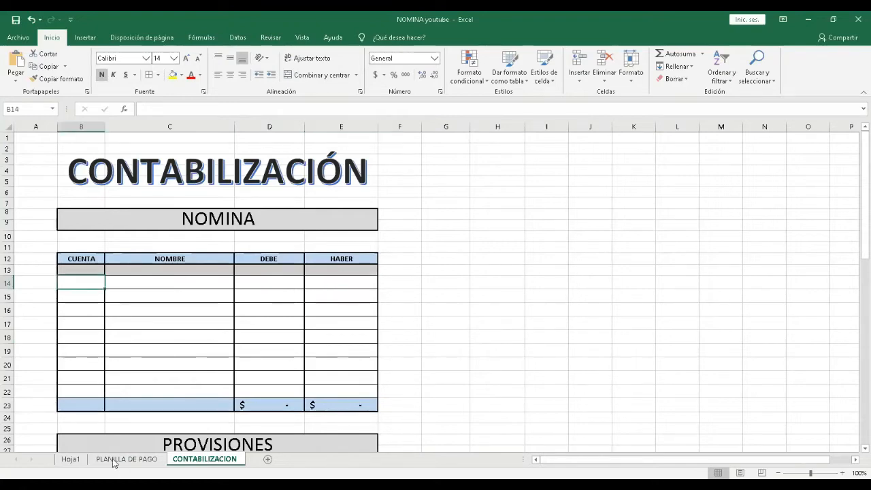
# Highlight the total of the Devengado column in the PLANILLA DE PAGO sheet with a yellow fill.
pyautogui.hotkey('ctrl', 'pageup')
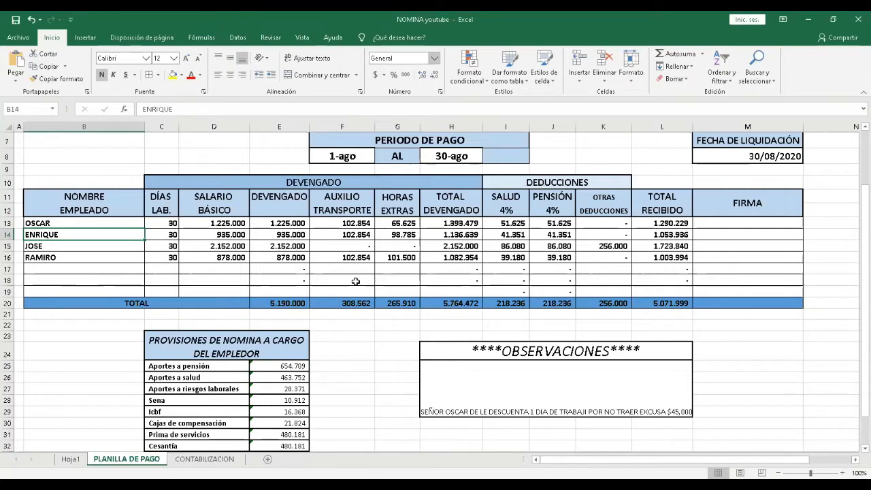
pyautogui.scroll(2, 355, 281)
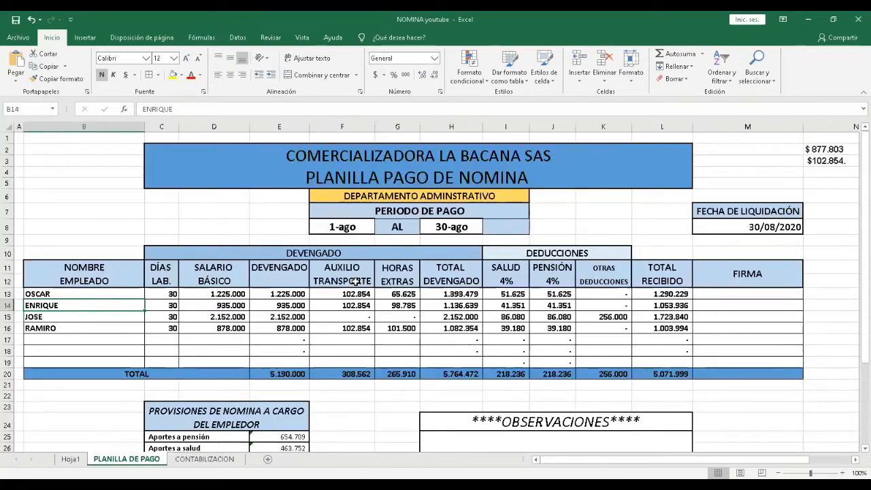
pyautogui.scroll(-1, 440, 240)
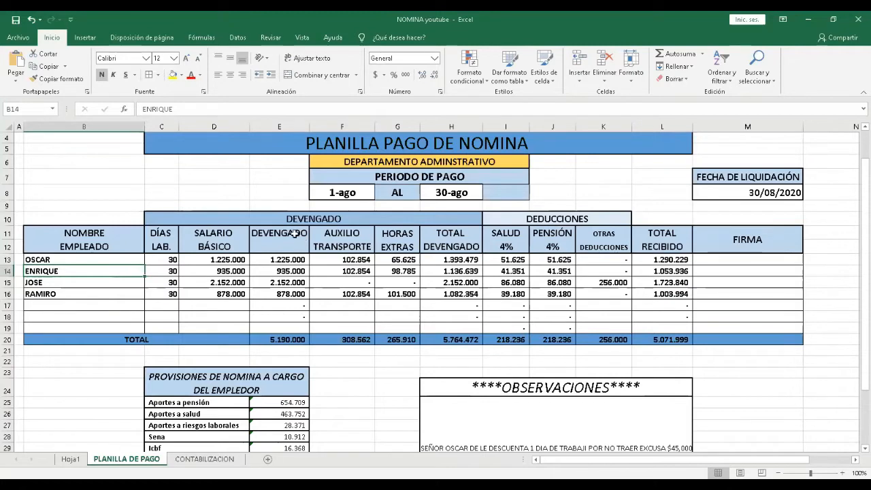
pyautogui.moveTo(279, 239); pyautogui.dragTo(290, 328)
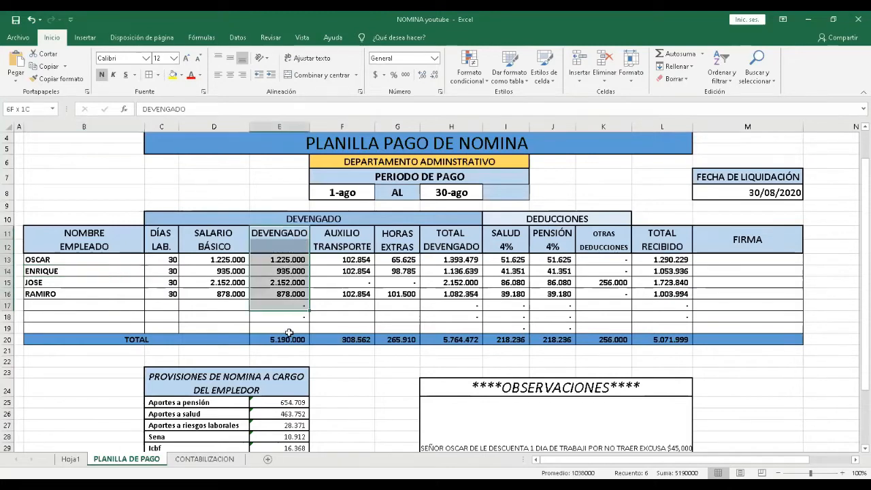
pyautogui.click(282, 340)
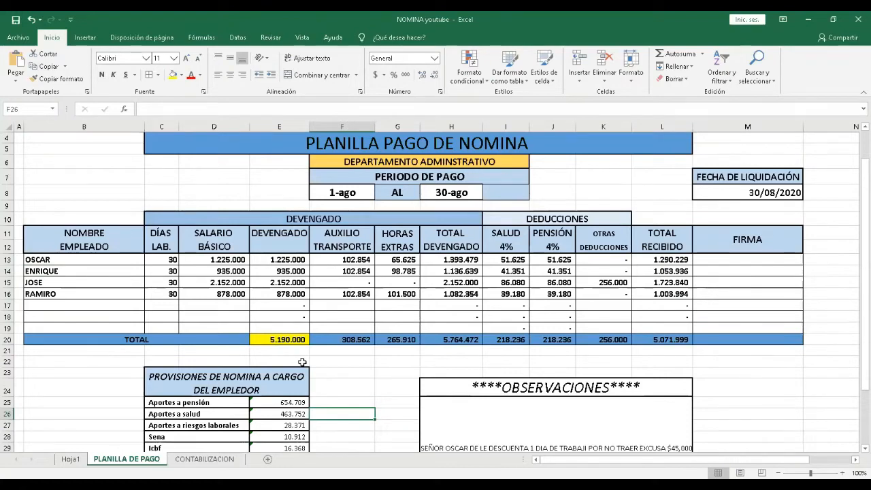
# Examine the employees' Devengado amounts and the formula of the column's total.
pyautogui.moveTo(288, 257); pyautogui.dragTo(283, 327)
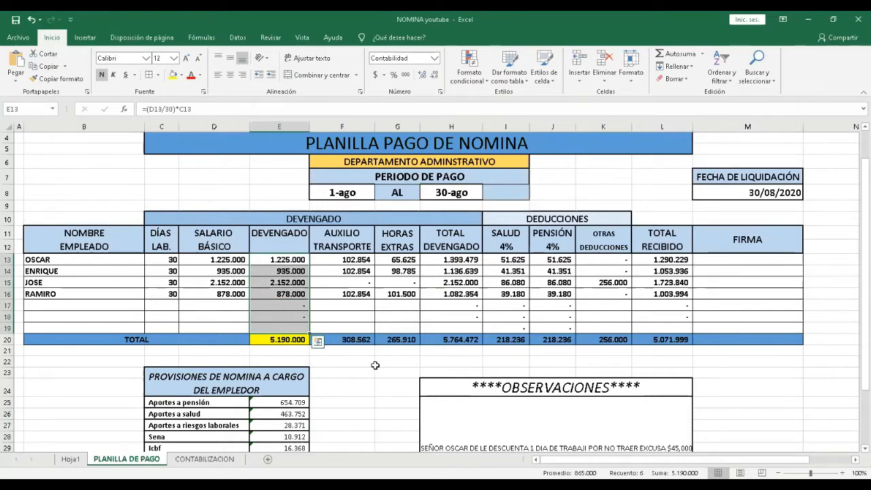
pyautogui.click(342, 386)
pyautogui.scroll(-1, 277, 215)
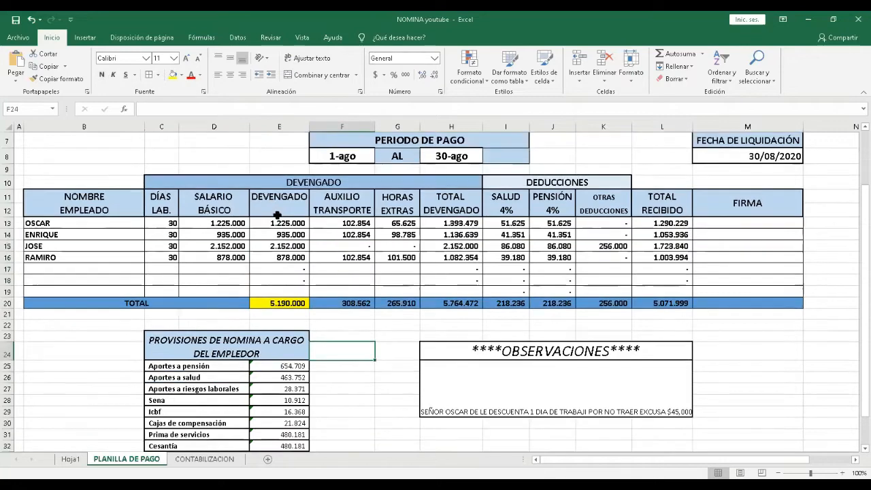
pyautogui.click(285, 305)
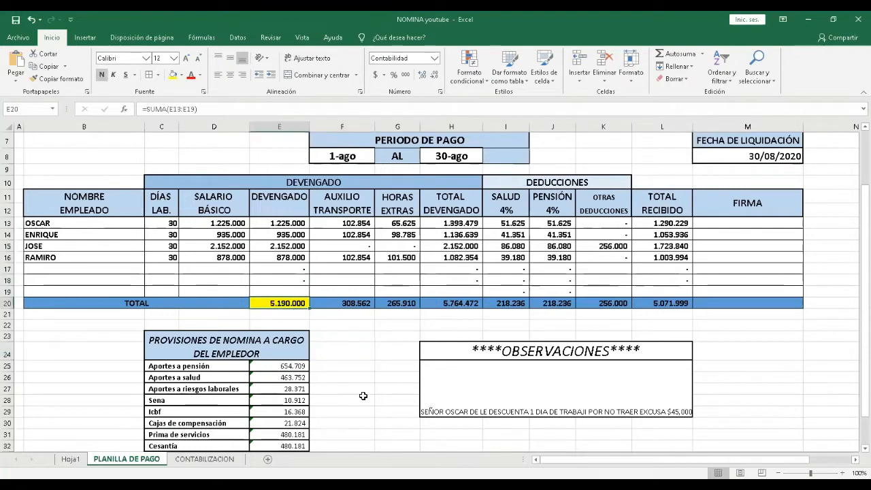
# Check the department named in the payroll sheet's header to decide the account group for the NOMINA entry.
pyautogui.click(224, 460)
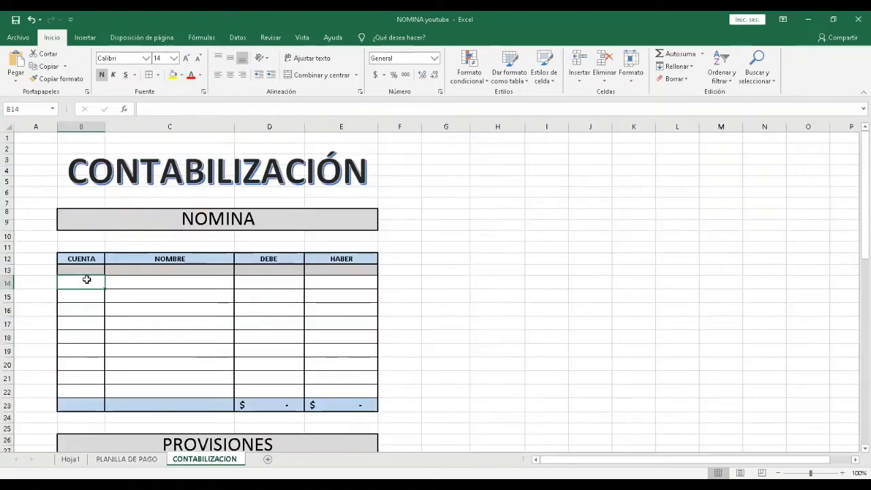
pyautogui.click(120, 461)
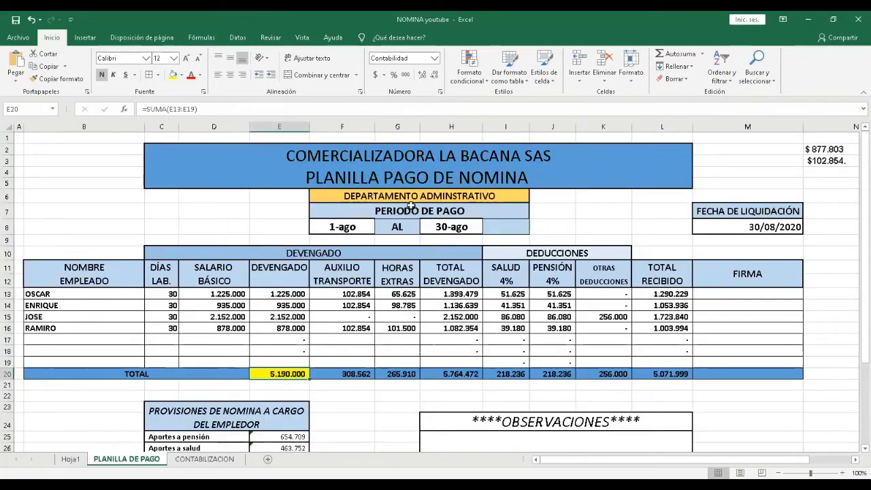
pyautogui.scroll(2, 410, 205)
pyautogui.click(373, 196)
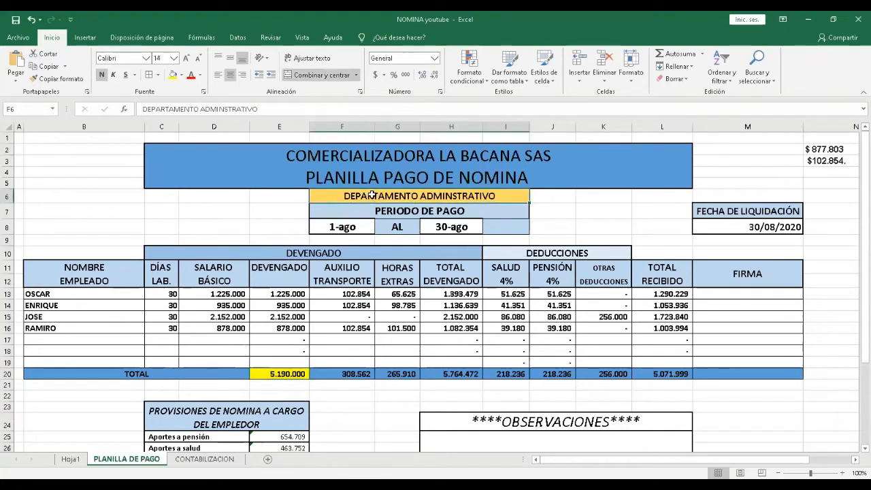
pyautogui.click(553, 211)
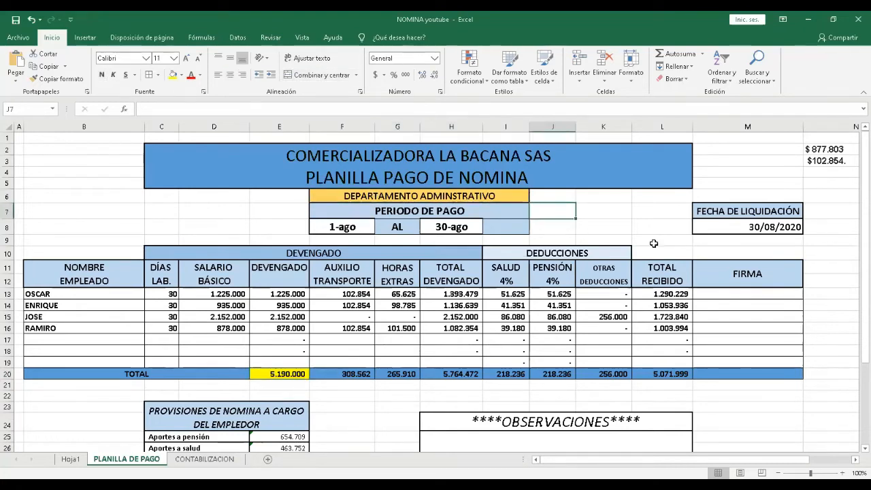
pyautogui.press('Up')
pyautogui.press('Left')
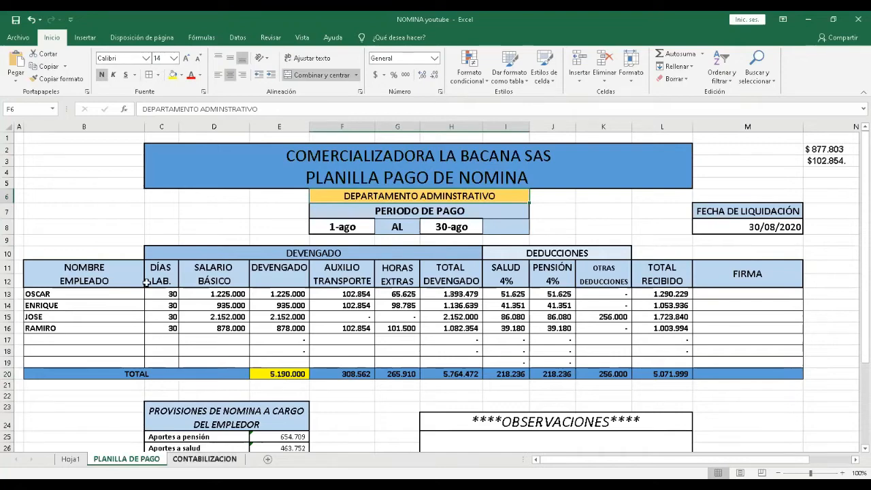
# Enter account 510506 with the name SUELDOS in row 14 of the CONTABILIZACION sheet's NOMINA table.
pyautogui.hotkey('ctrl', 'pagedown')
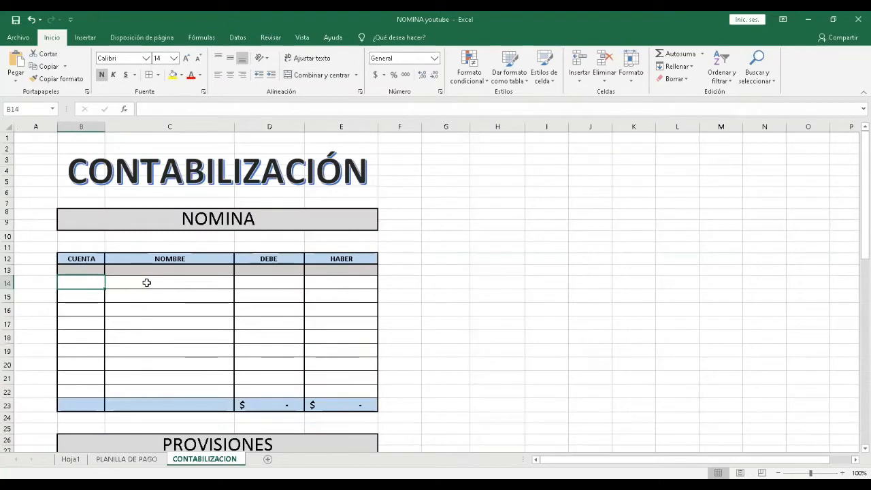
pyautogui.write('510506')
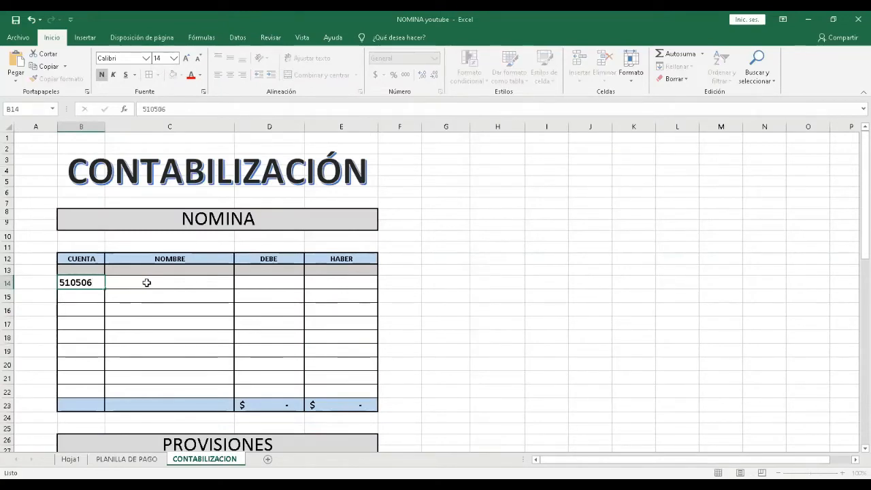
pyautogui.click(146, 282)
pyautogui.write('SUELDOS')
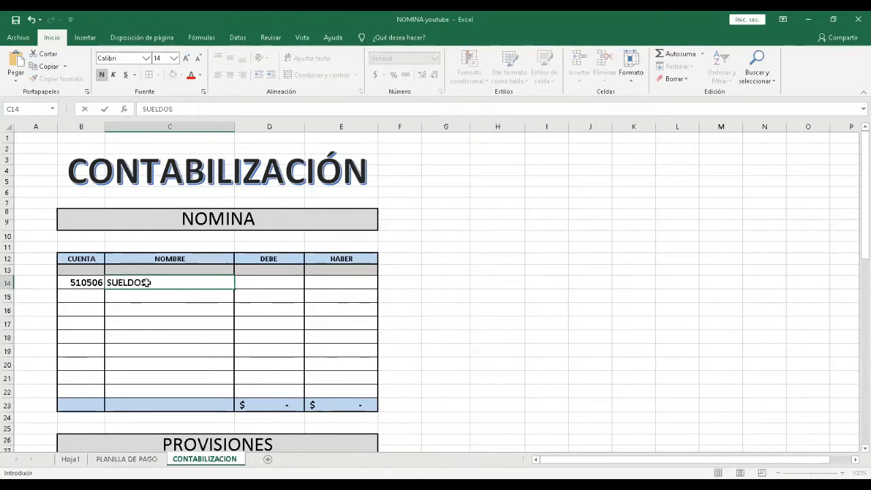
pyautogui.press('Tab')
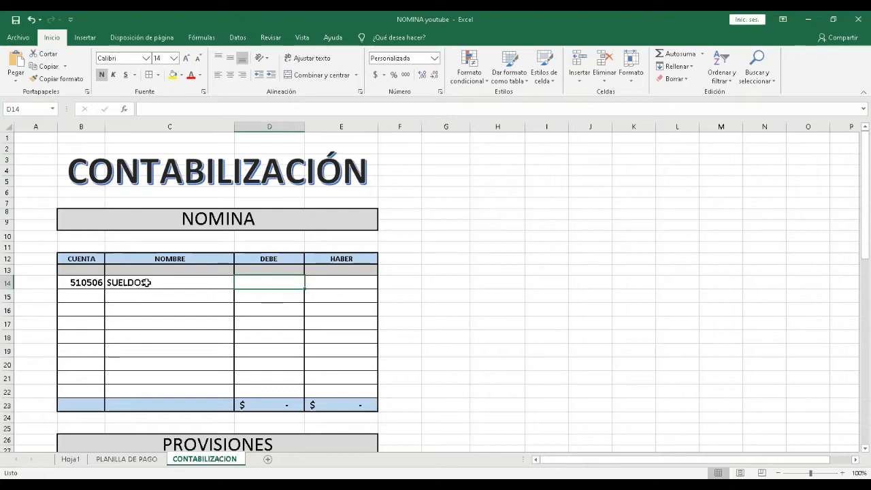
# Consult the payroll sheet's Devengado total and record 5.190.000 as the debit of the SUELDOS account.
pyautogui.click(117, 460)
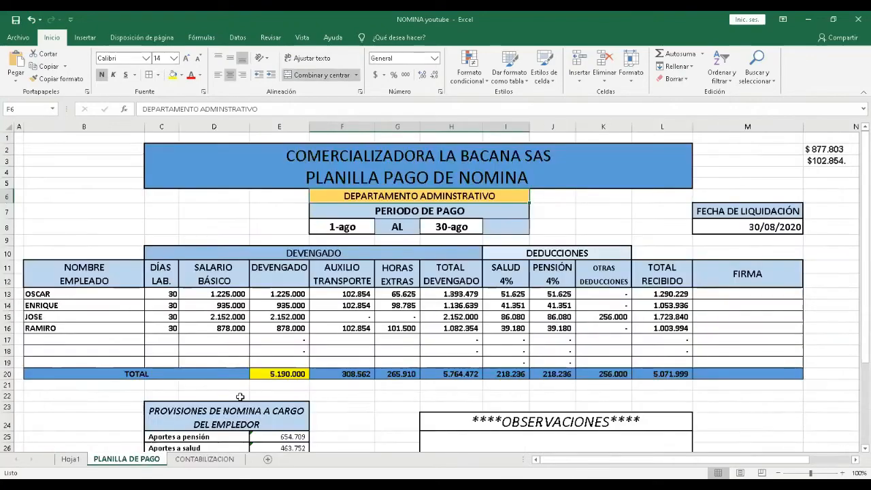
pyautogui.click(204, 458)
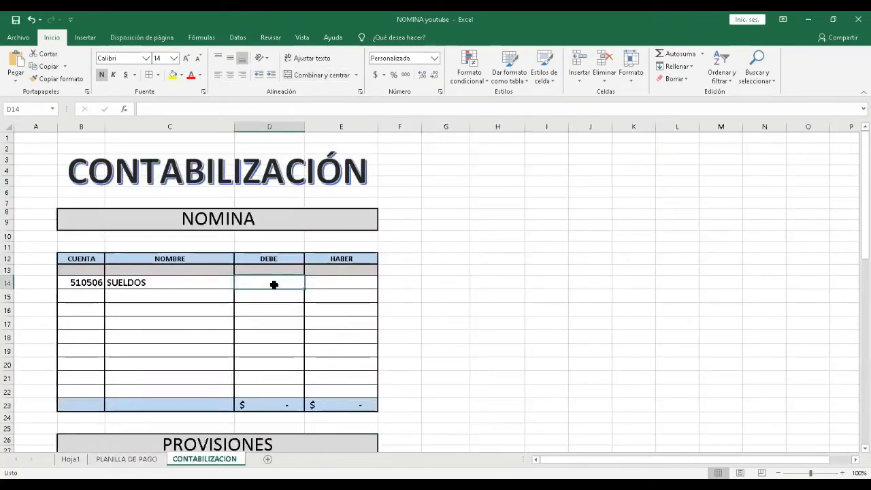
pyautogui.write('5.190.00')
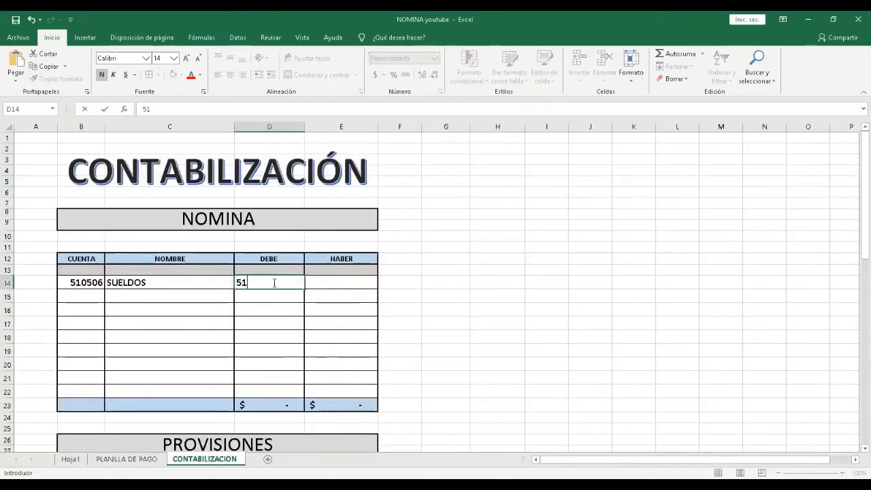
pyautogui.write('0')
pyautogui.press('Return')
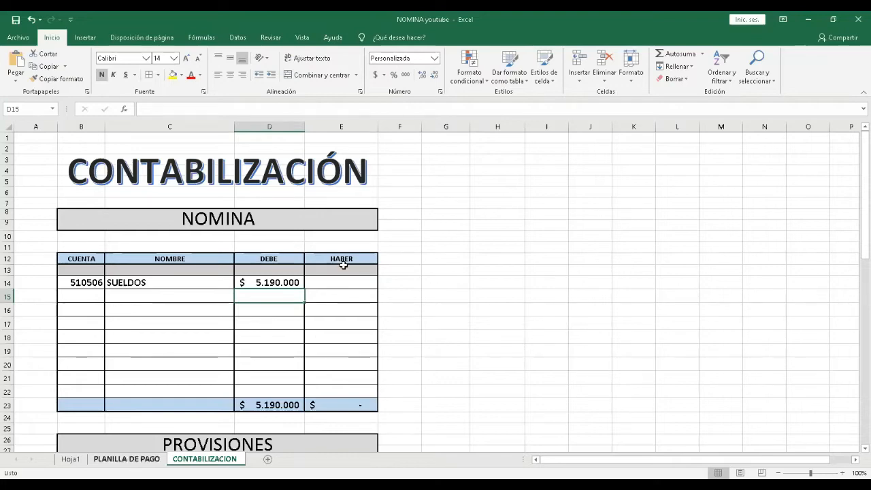
# Highlight the Auxilio Transporte total in the PLANILLA DE PAGO sheet with a yellow fill.
pyautogui.hotkey('ctrl', 'pageup')
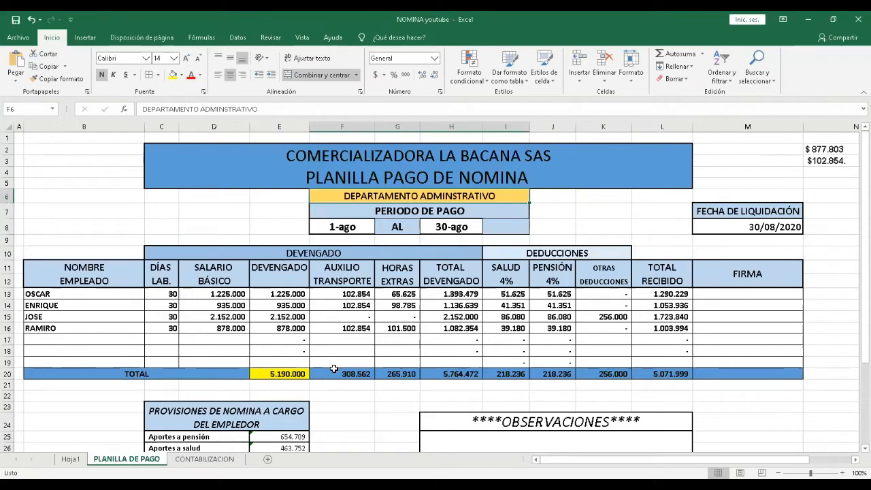
pyautogui.click(335, 373)
pyautogui.click(172, 75)
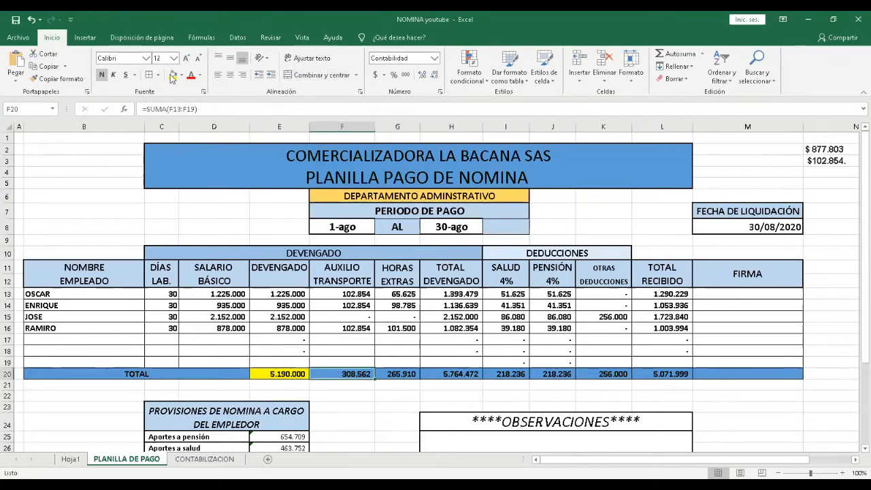
pyautogui.click(346, 408)
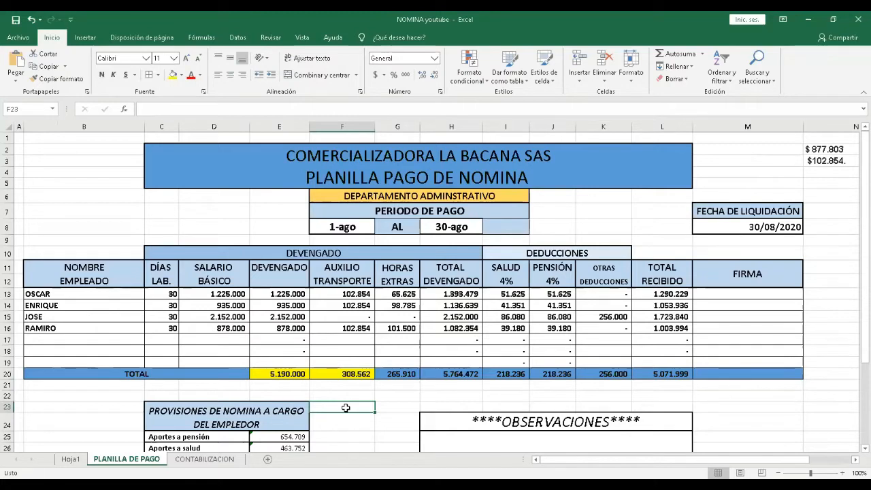
# Review the Auxilio Transporte amounts and their total in the payroll sheet.
pyautogui.click(352, 374)
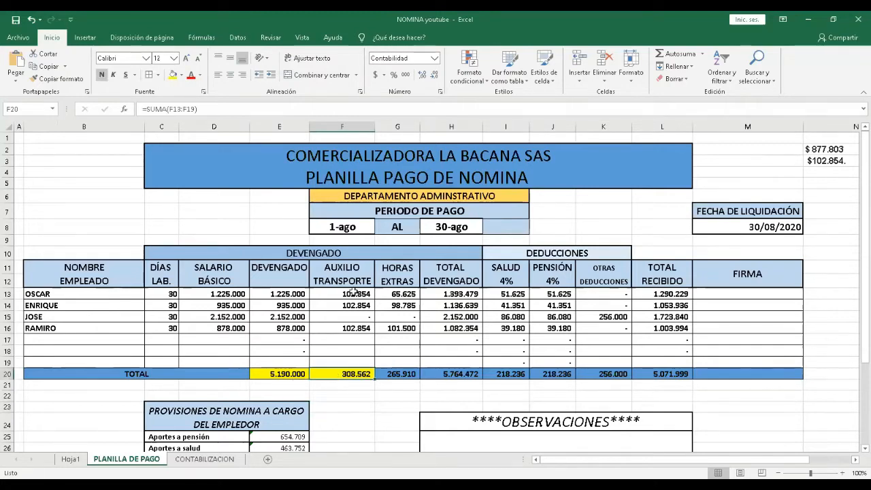
pyautogui.moveTo(352, 292); pyautogui.dragTo(350, 363)
pyautogui.click(351, 409)
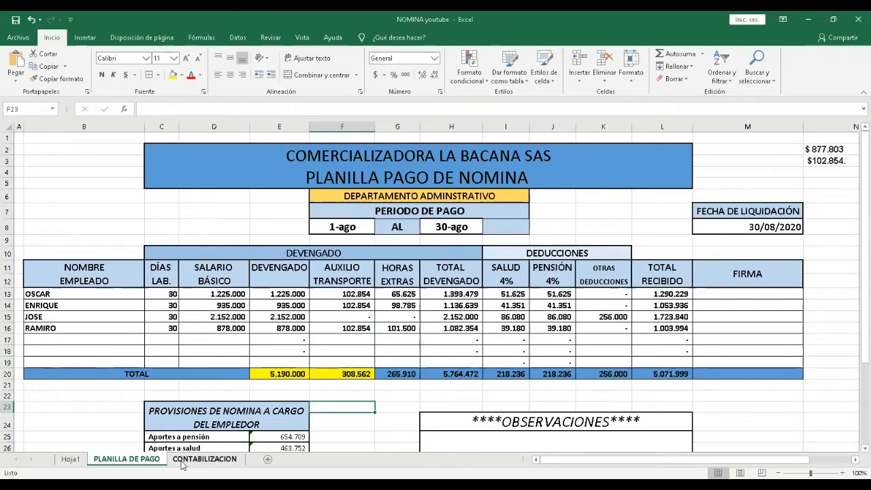
# Enter account 510527 with the name AUXILIO DE TRANSPORTE in row 15 of the CONTABILIZACION sheet's NOMINA table.
pyautogui.click(183, 462)
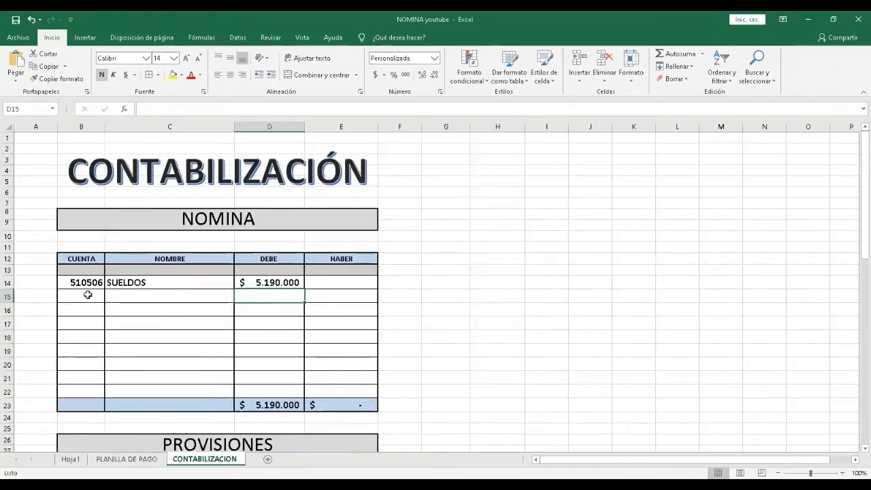
pyautogui.click(88, 295)
pyautogui.write('51')
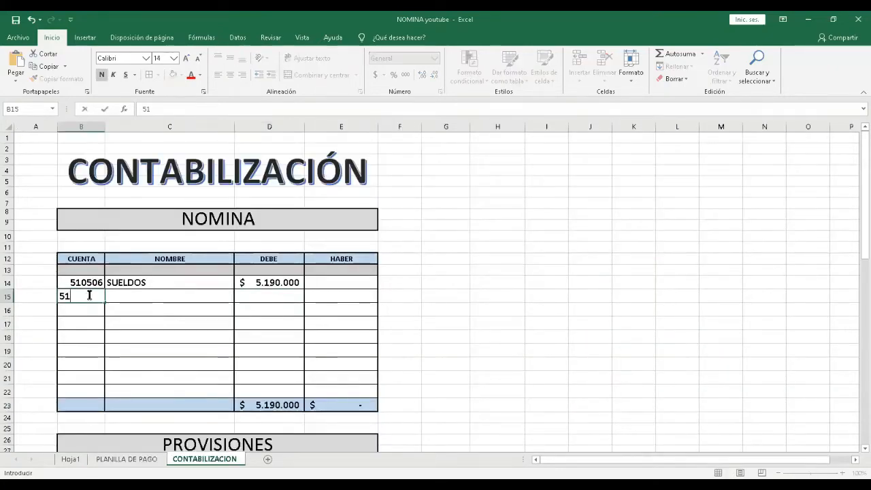
pyautogui.write('0527')
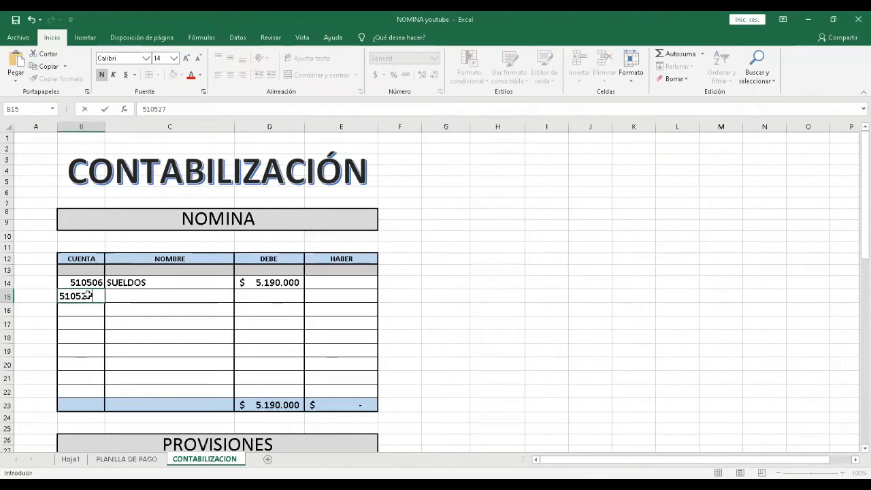
pyautogui.press('Tab')
pyautogui.write('AUX')
pyautogui.write('ILIP')
pyautogui.press('BackSpace')
pyautogui.write('O DE TRANS')
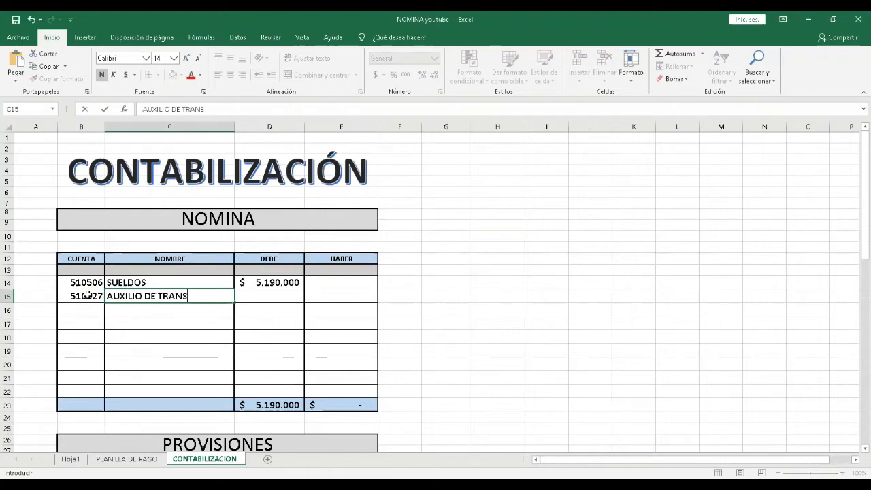
pyautogui.write('PORTE')
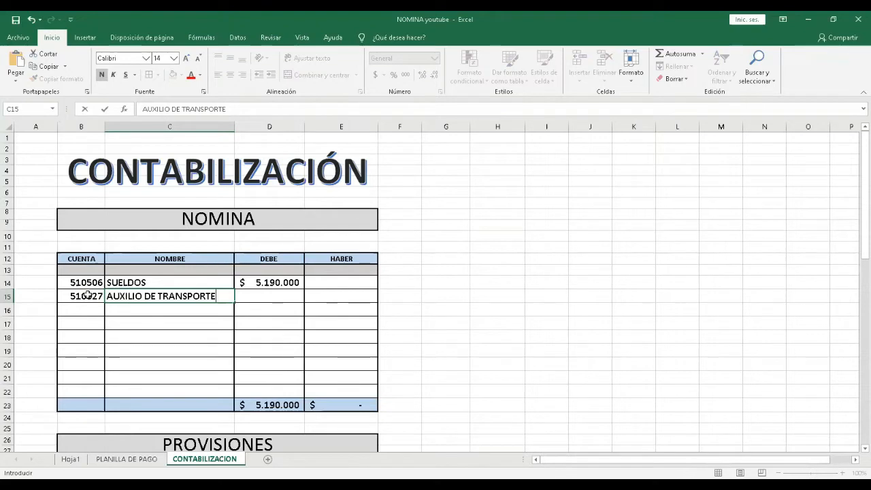
# Record 308.562 as the debit of the AUXILIO DE TRANSPORTE account.
pyautogui.press('Tab')
pyautogui.write('308562')
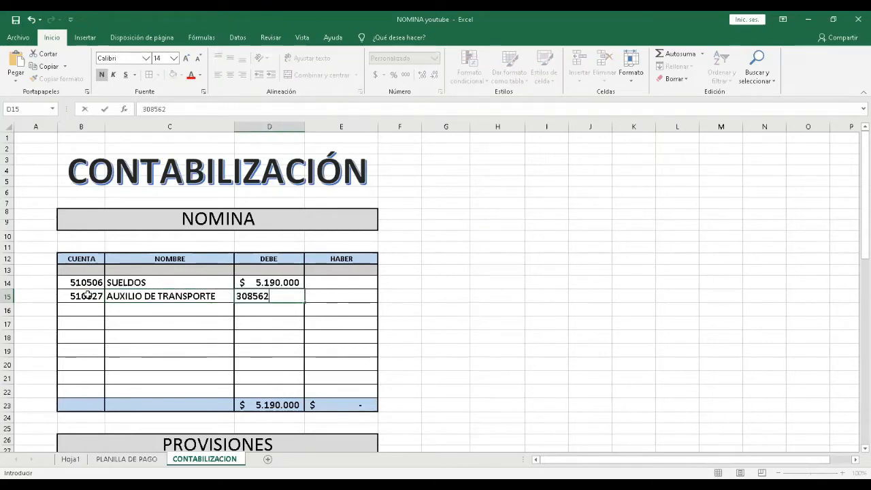
pyautogui.press('Return')
# Highlight the Horas Extras total in the PLANILLA DE PAGO sheet with a yellow fill.
pyautogui.click(116, 460)
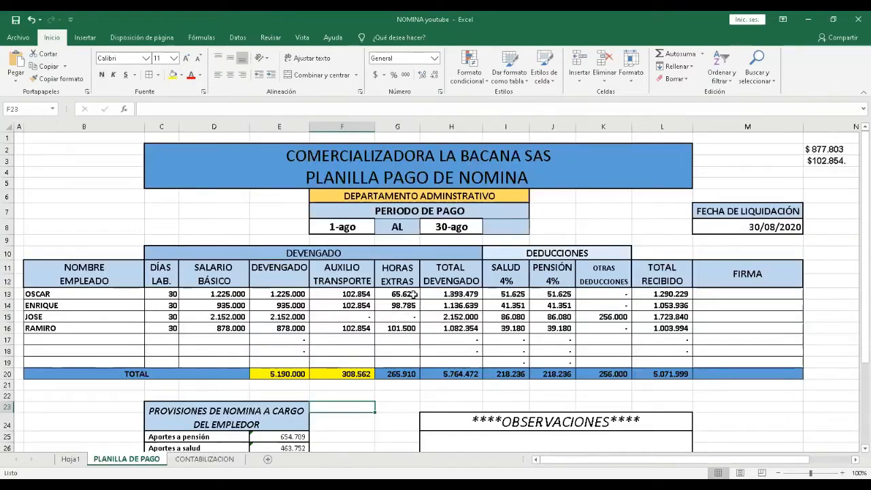
pyautogui.click(402, 374)
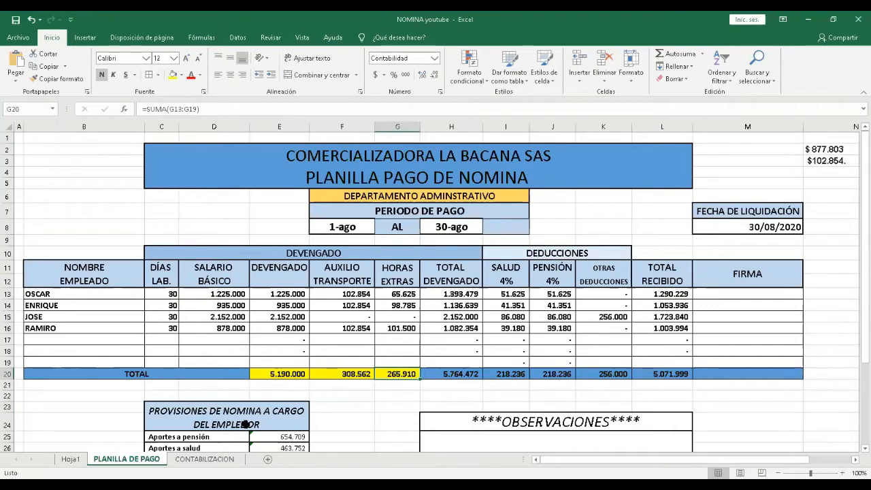
# Enter account code 510515 in row 16 of the CONTABILIZACION sheet's NOMINA table.
pyautogui.click(203, 462)
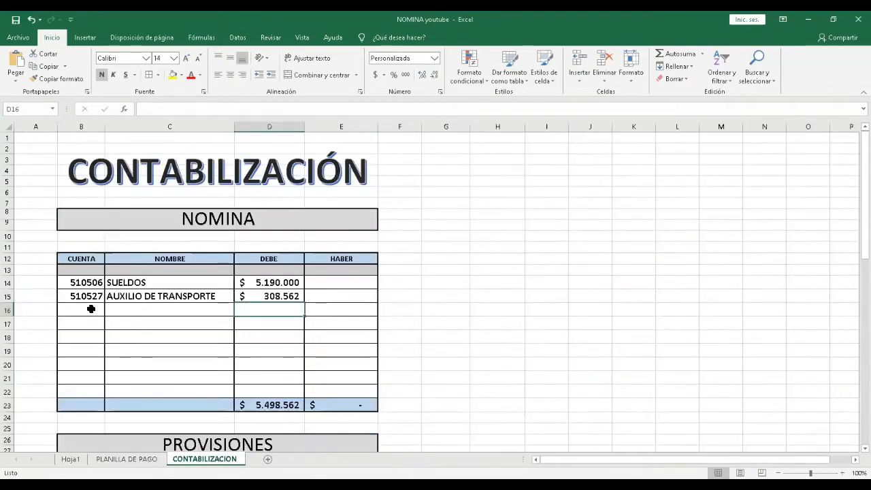
pyautogui.click(90, 309)
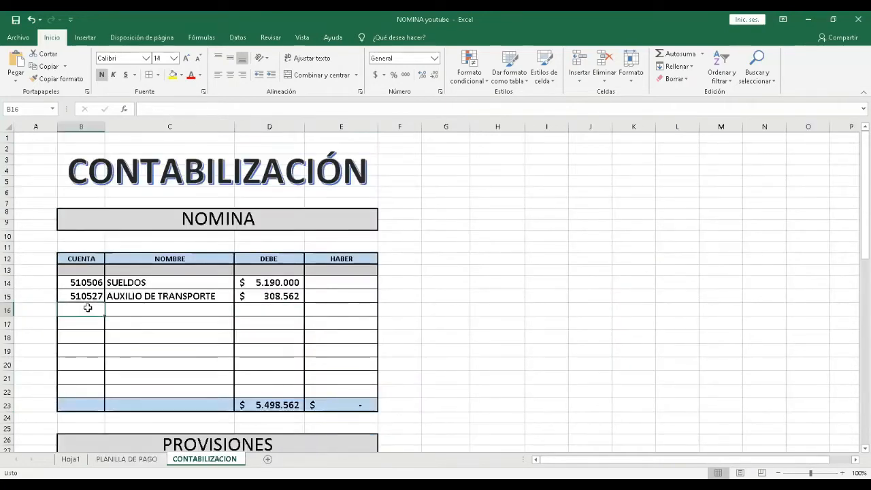
pyautogui.write('51')
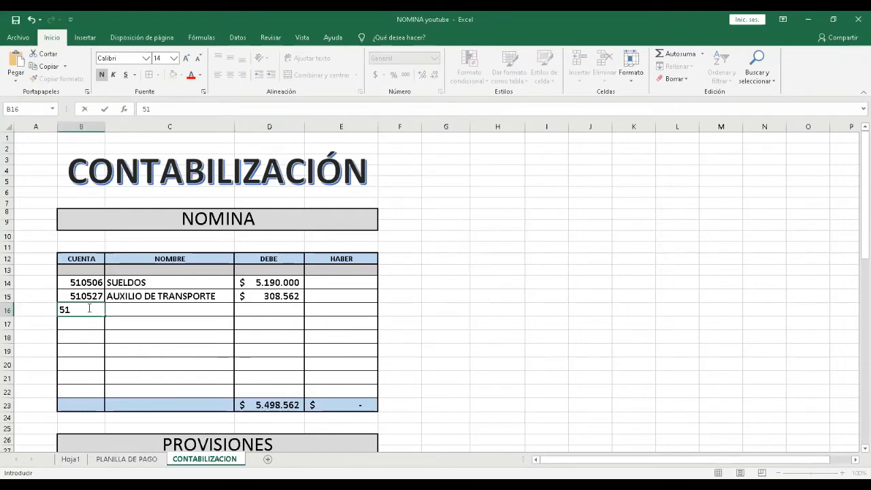
pyautogui.write('0515')
pyautogui.press('Tab')
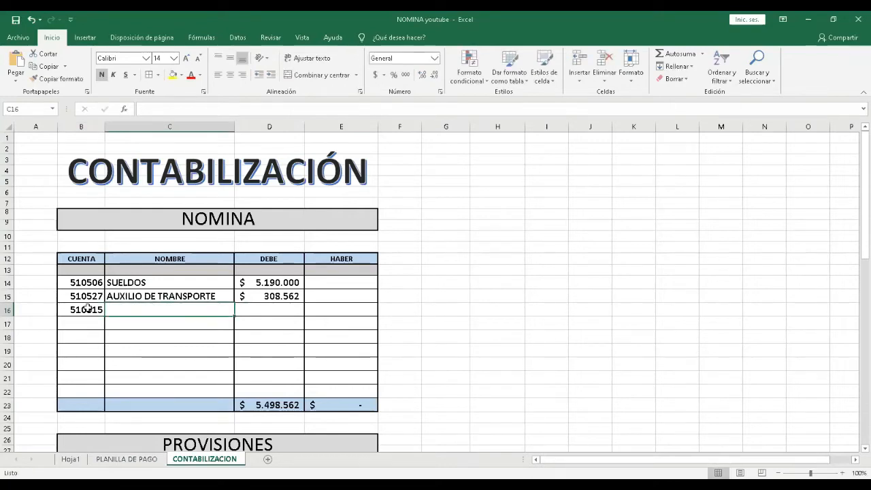
# Name the 510515 account HORAS EXTRAS, correcting any misspelling in the name cell.
pyautogui.write('HO')
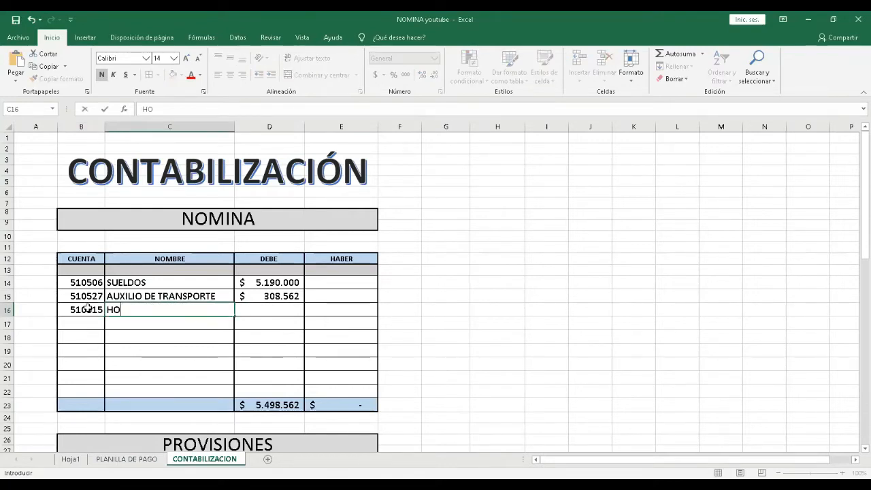
pyautogui.write('RAS HETRA')
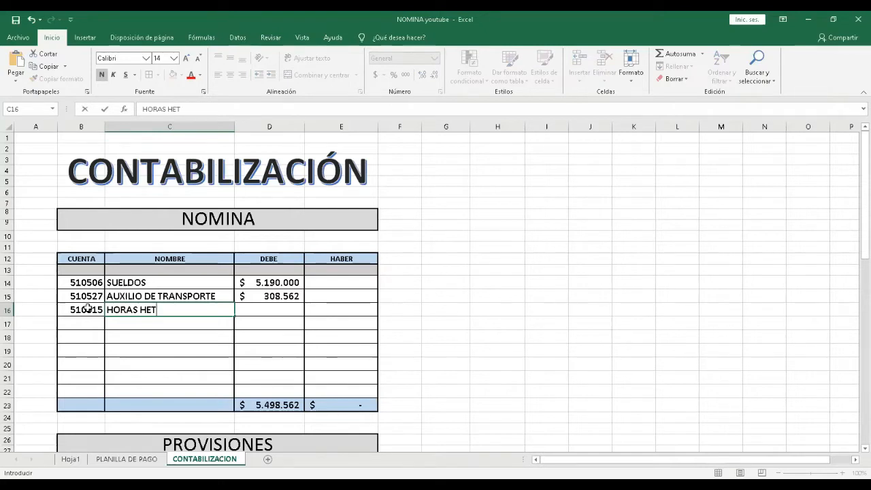
pyautogui.press('BackSpace')
pyautogui.press('BackSpace')
pyautogui.press('BackSpace')
pyautogui.press('BackSpace')
pyautogui.press('BackSpace')
pyautogui.write('ETRAS')
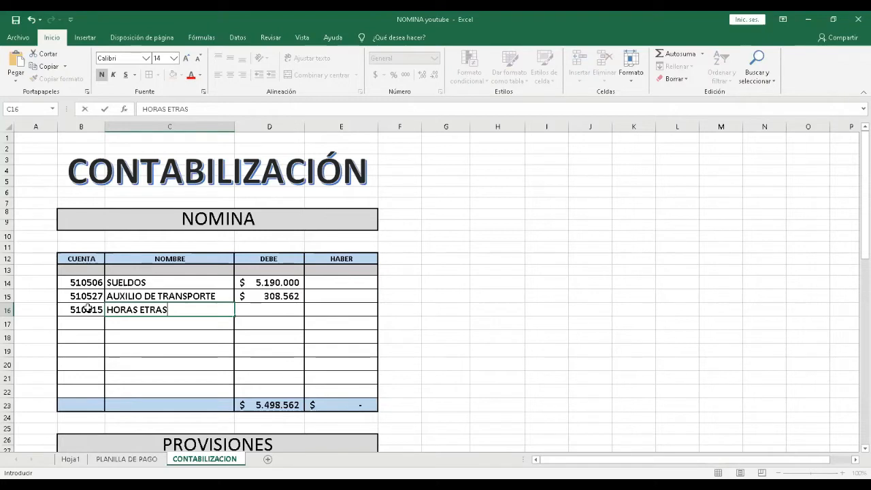
pyautogui.press('Tab')
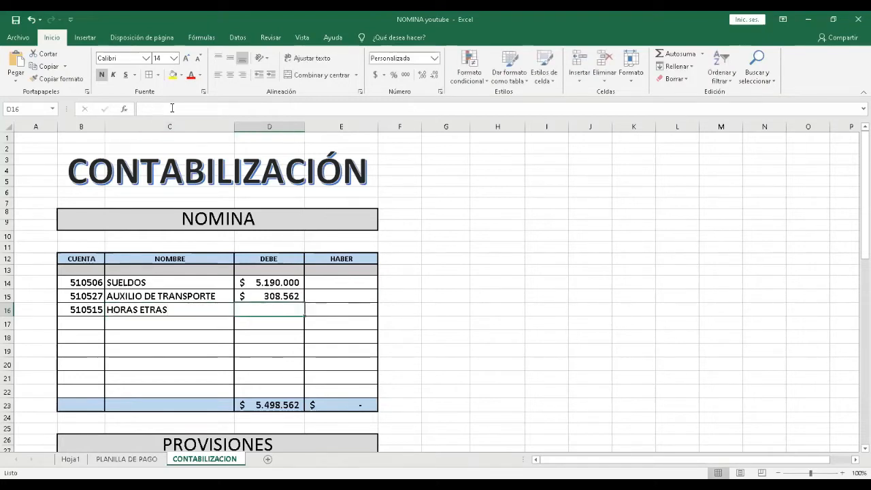
pyautogui.press('Left')
pyautogui.click(209, 109)
pyautogui.write('X')
pyautogui.hotkey('ctrl', 'Return')
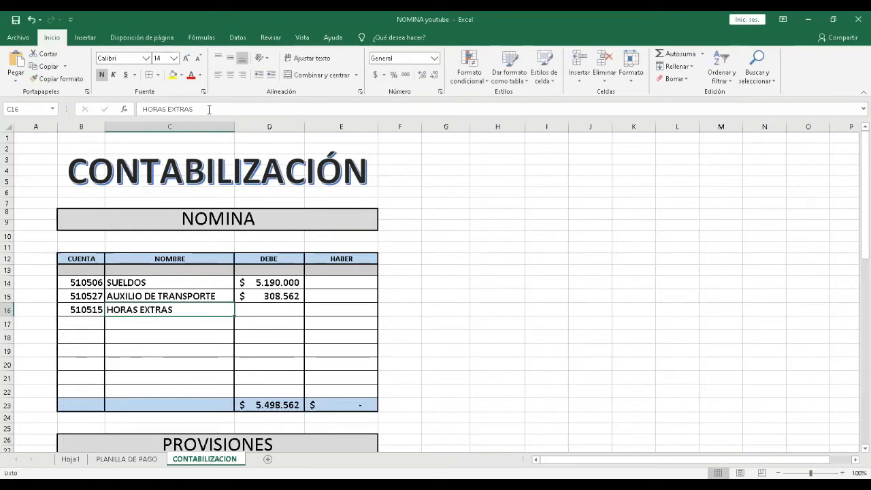
# Record 265.910 as the debit of the HORAS EXTRAS account.
pyautogui.press('Right')
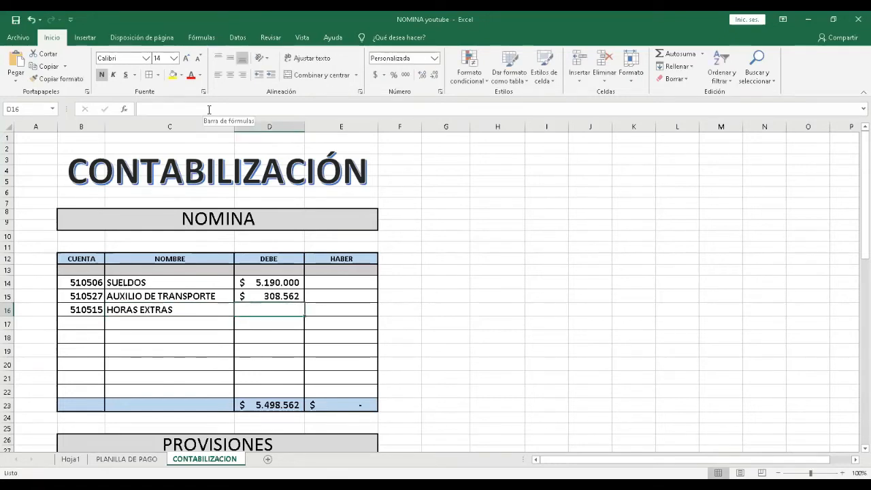
pyautogui.write('265910')
pyautogui.press('Return')
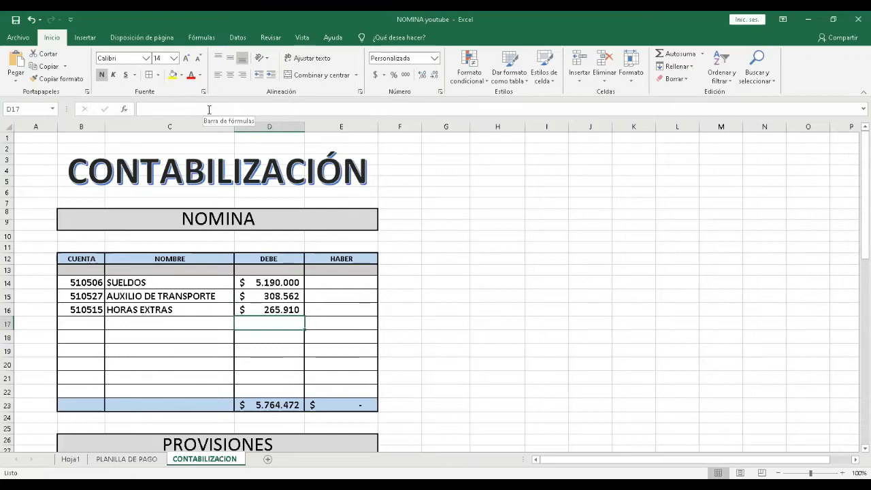
# Review the Salud 4% deductions in the PLANILLA DE PAGO sheet and highlight their total with a yellow fill.
pyautogui.click(139, 460)
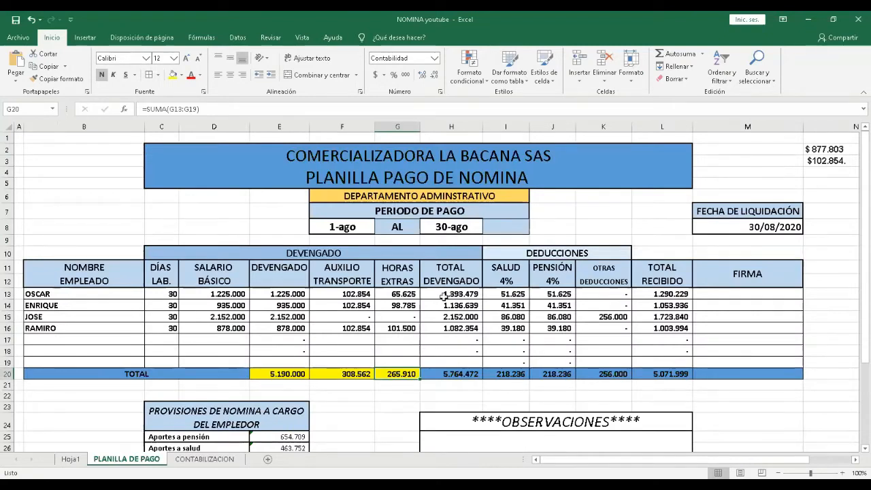
pyautogui.moveTo(501, 268)
pyautogui.mouseDown()
pyautogui.moveTo(498, 363)
pyautogui.moveTo(515, 388)
pyautogui.mouseUp()
pyautogui.moveTo(502, 374); pyautogui.dragTo(502, 374)
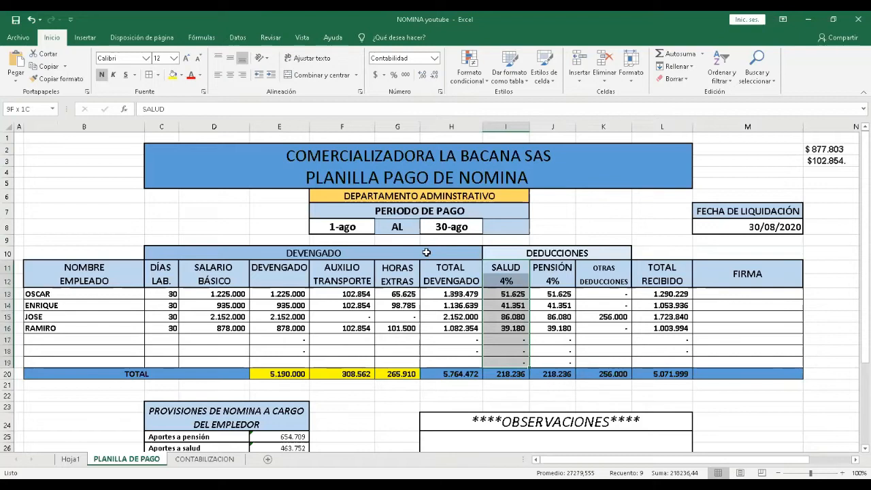
pyautogui.click(504, 374)
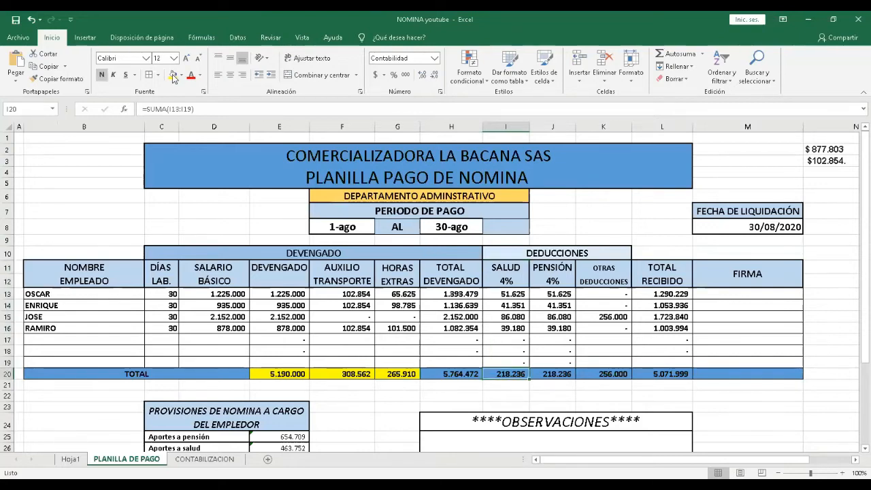
pyautogui.press('F4')
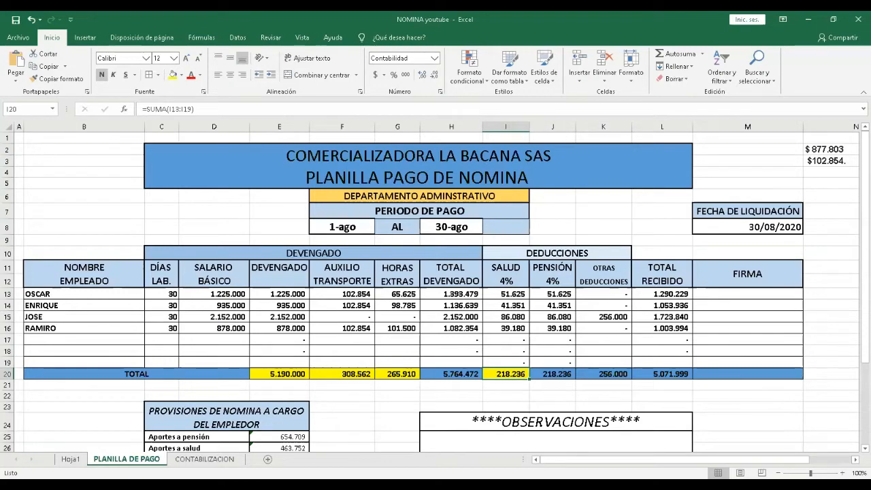
# Enter account 237005 with the name RETENCION EPS in row 17 of the CONTABILIZACION sheet's NOMINA table.
pyautogui.click(185, 462)
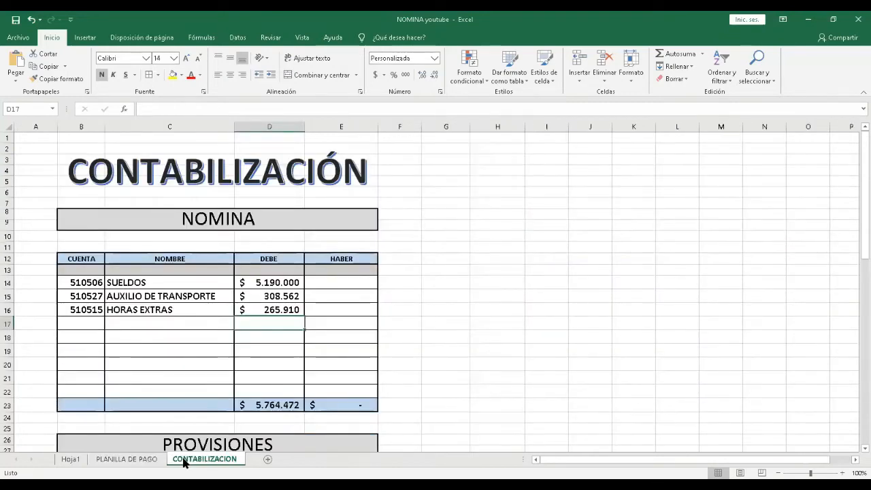
pyautogui.press('Home')
pyautogui.press('Right')
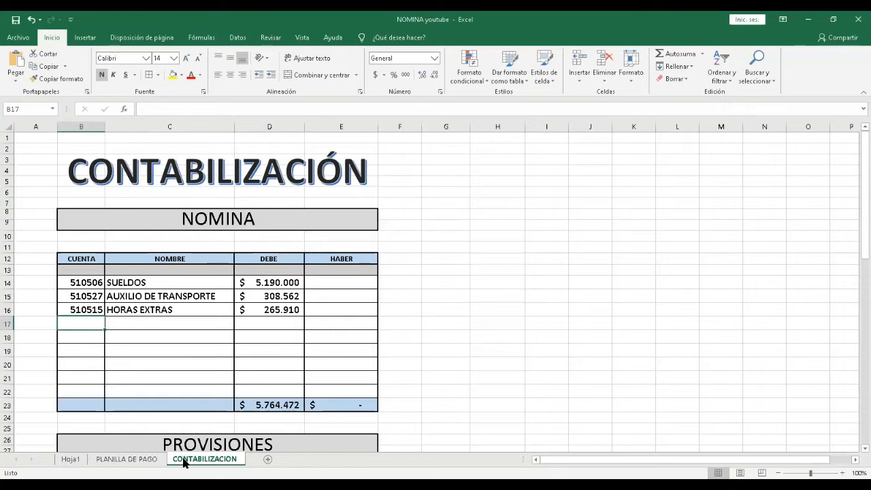
pyautogui.write('23')
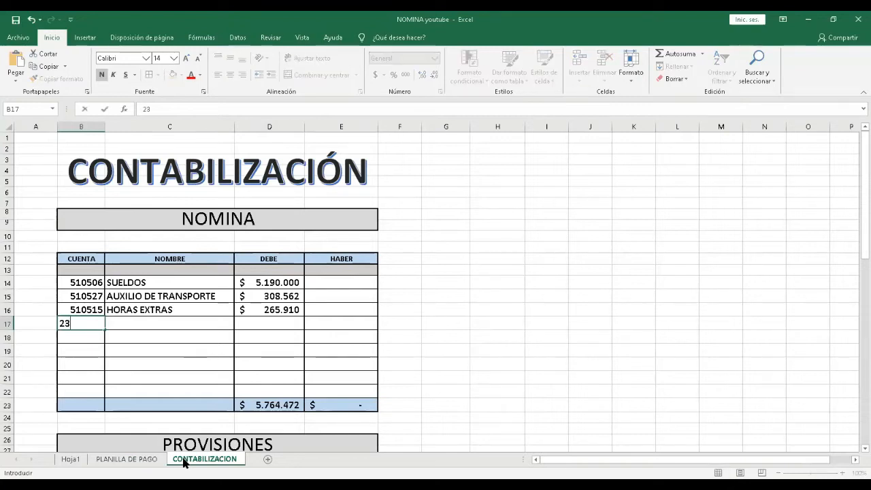
pyautogui.write('7005')
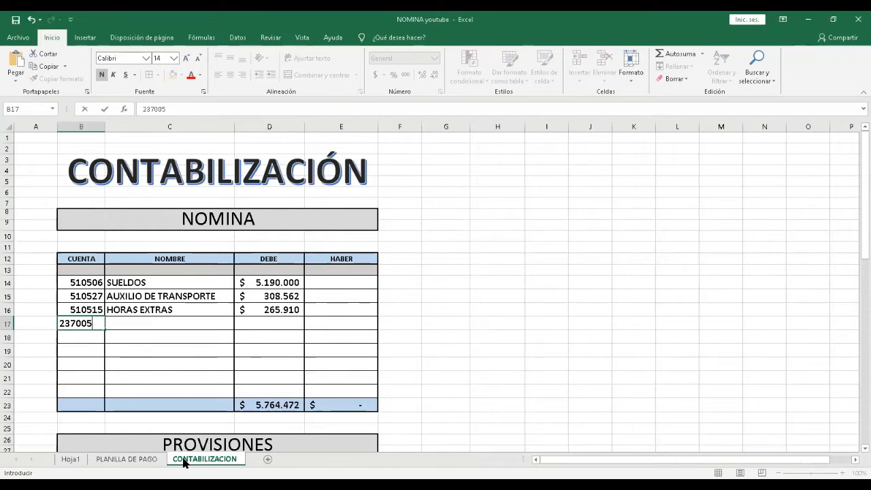
pyautogui.press('Tab')
pyautogui.write('RETE')
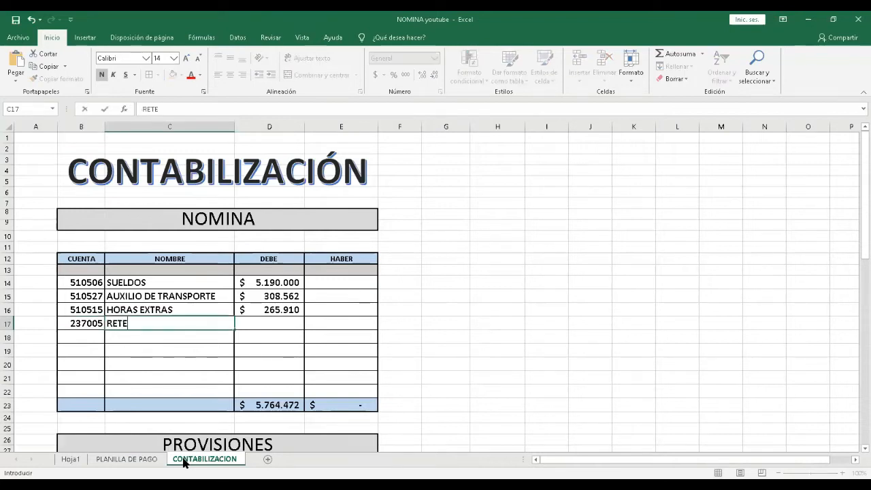
pyautogui.write('NE')
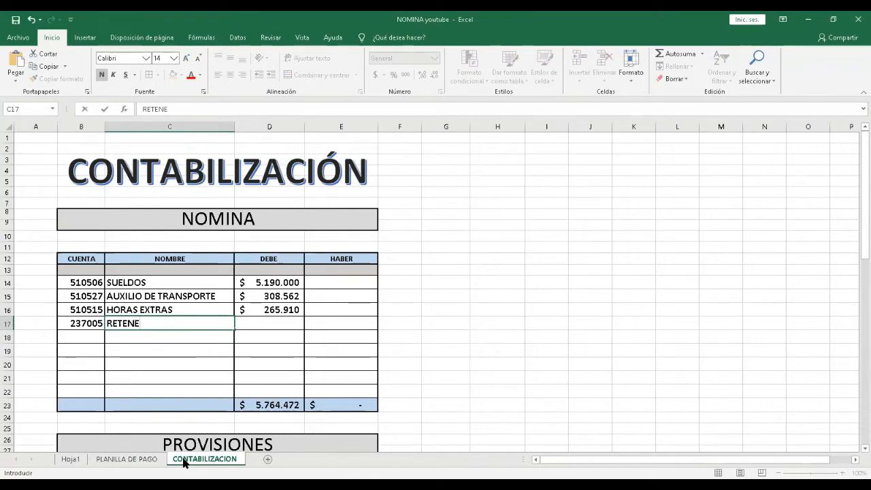
pyautogui.press('BackSpace')
pyautogui.write('CION ')
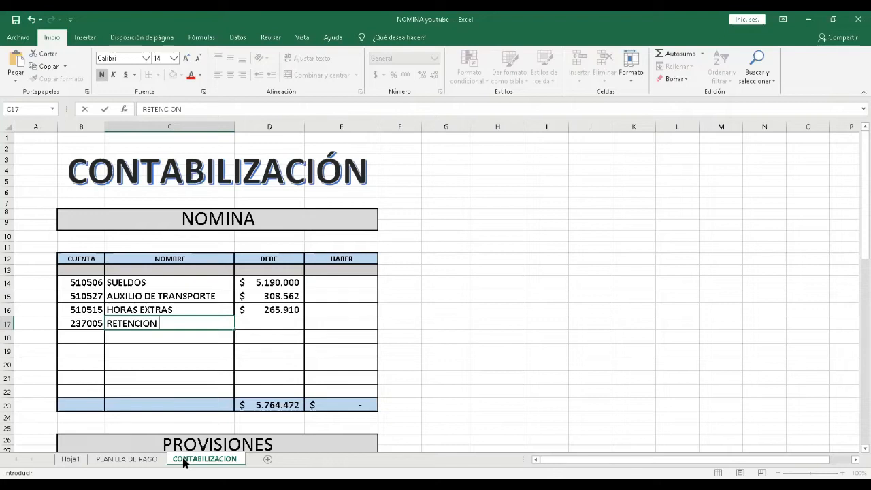
pyautogui.write('EPS')
pyautogui.press('Tab')
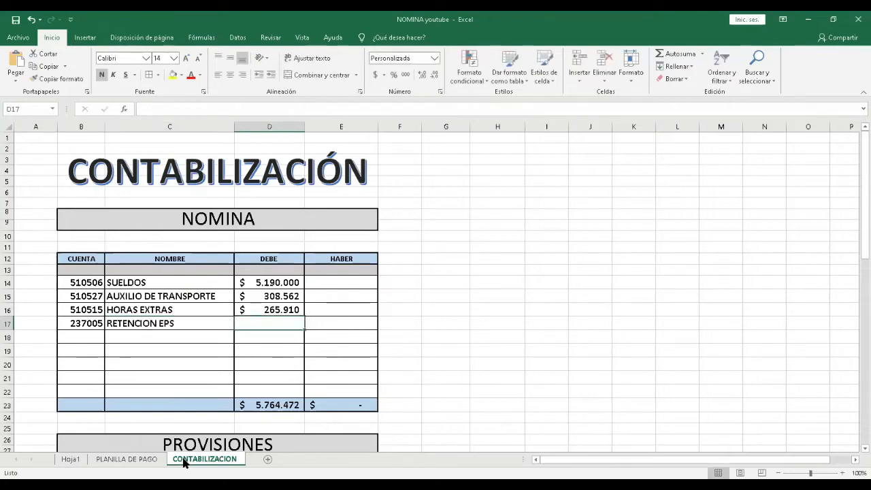
pyautogui.click(135, 322)
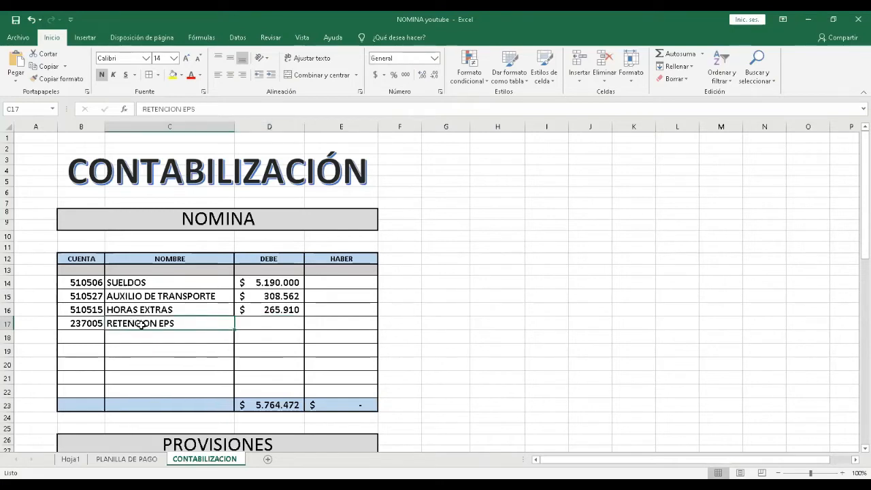
pyautogui.click(261, 324)
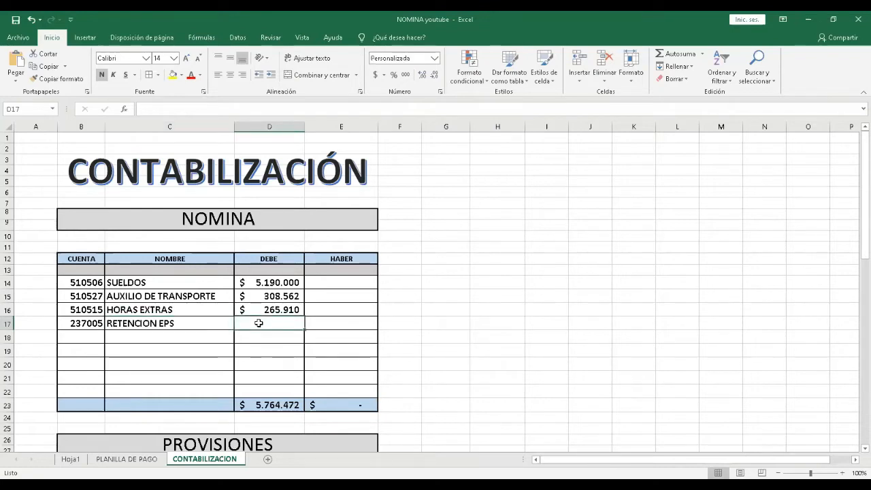
# Record 218.236 as the credit (HABER) of the RETENCION EPS account.
pyautogui.press('Right')
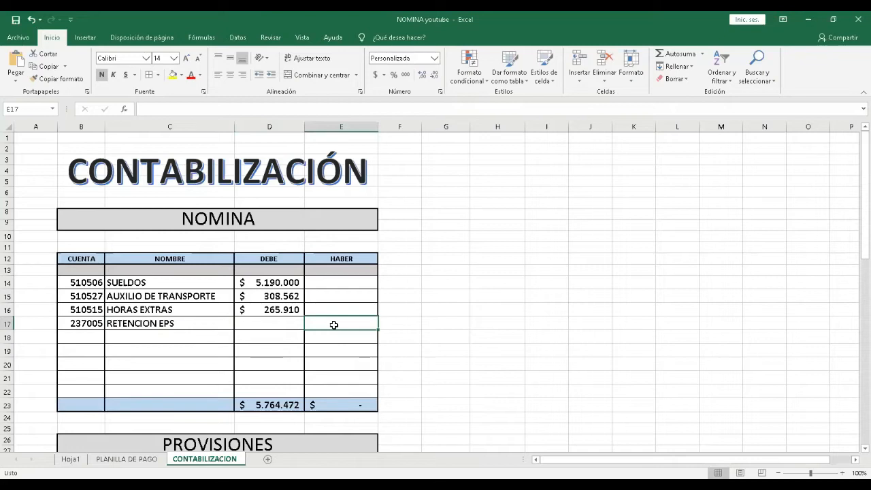
pyautogui.write('21')
pyautogui.write('8.2')
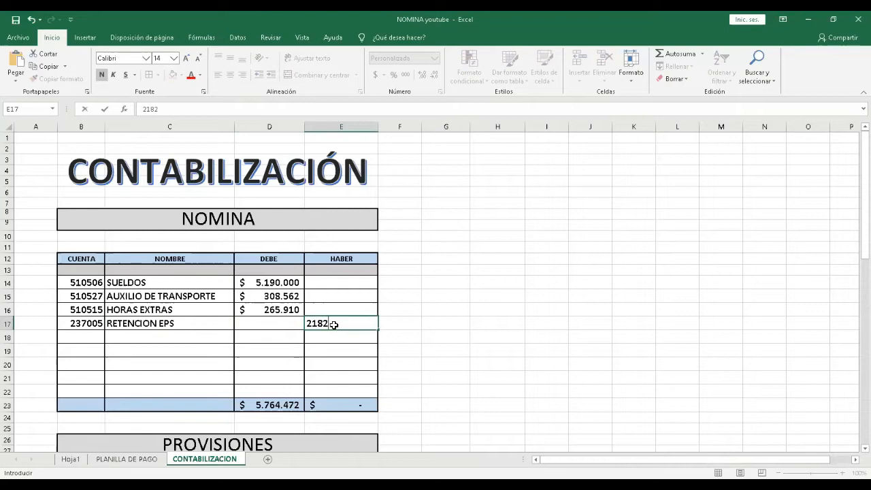
pyautogui.write('36')
pyautogui.press('Return')
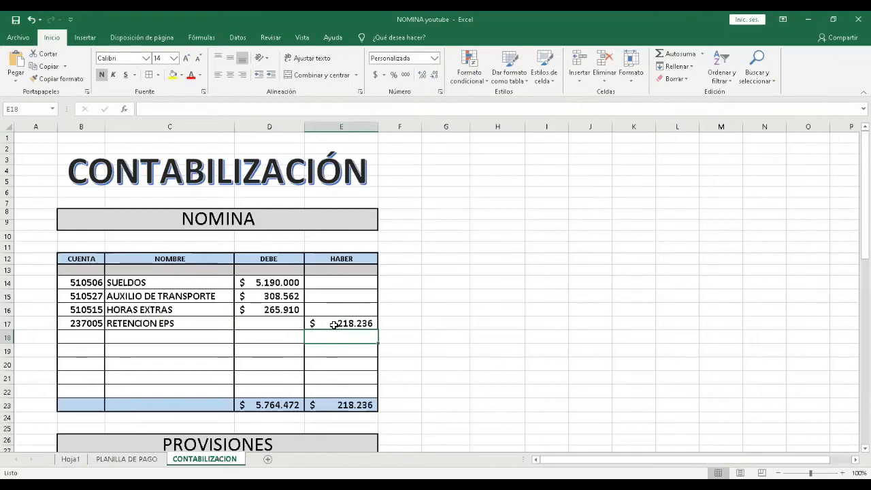
# Highlight the Pensión 4% total in the PLANILLA DE PAGO sheet with a yellow fill.
pyautogui.press('Left')
pyautogui.press('Left')
pyautogui.press('Left')
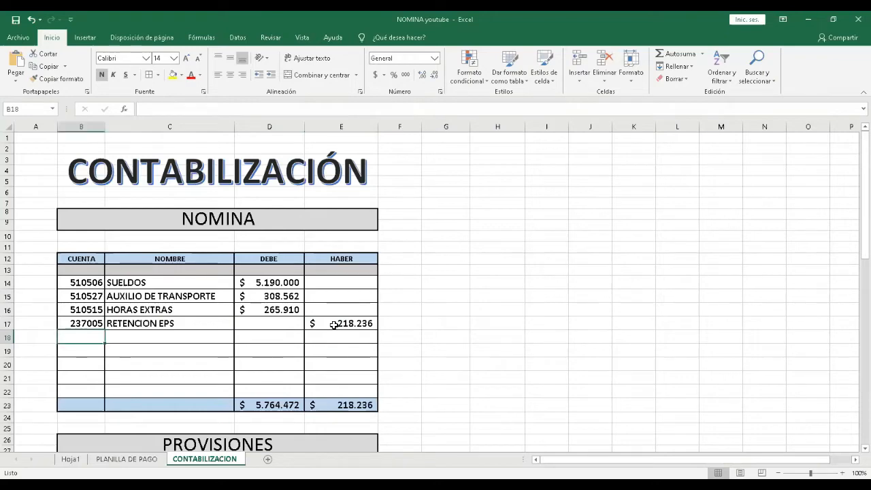
pyautogui.click(124, 459)
pyautogui.click(559, 374)
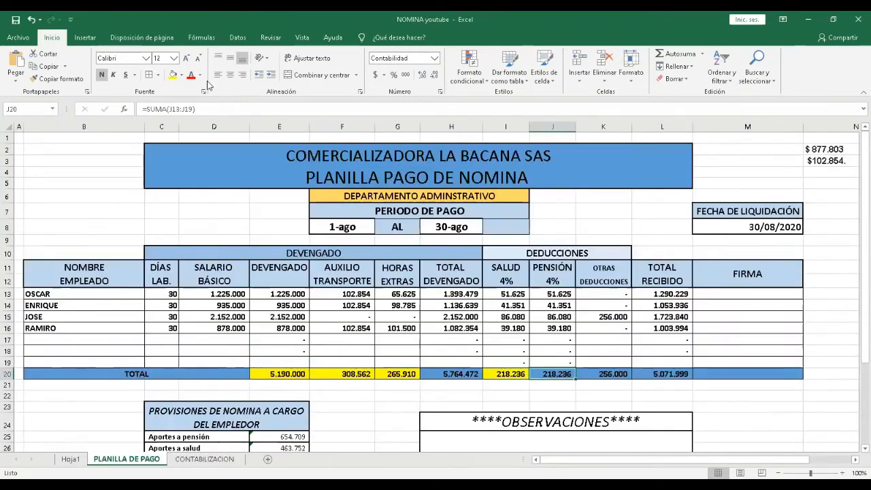
pyautogui.click(173, 75)
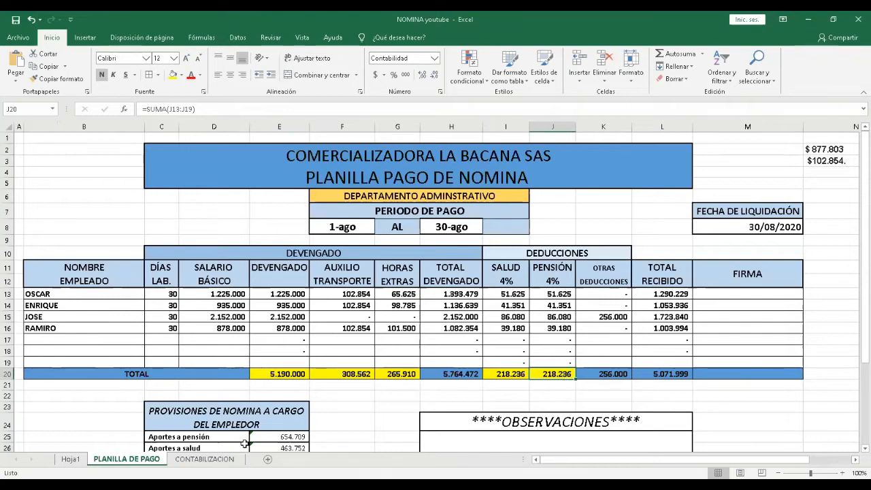
# Enter account 238030 with the name FONDO DE PENSIONES in row 18 of the CONTABILIZACION sheet's NOMINA table.
pyautogui.click(215, 460)
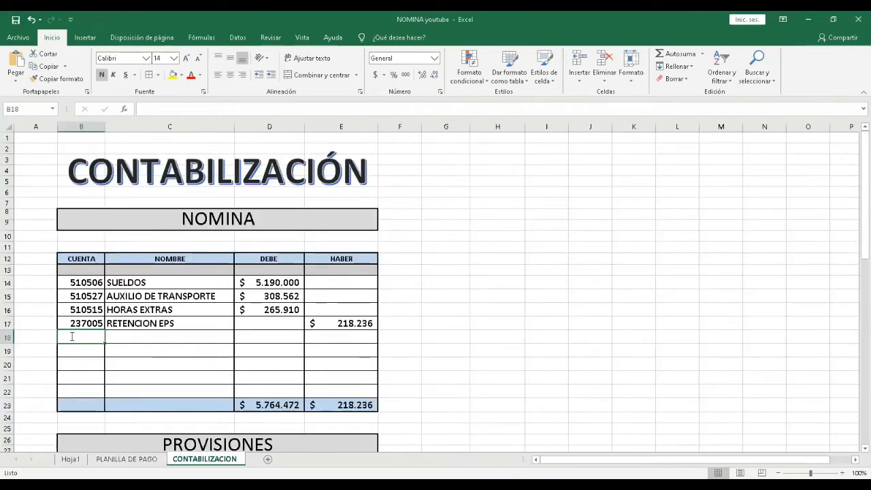
pyautogui.write('2370')
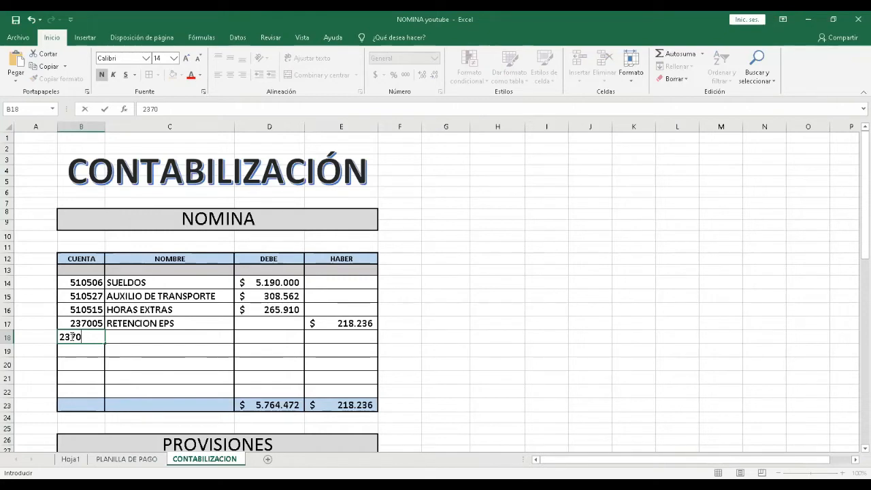
pyautogui.press('BackSpace')
pyautogui.press('BackSpace')
pyautogui.write('8')
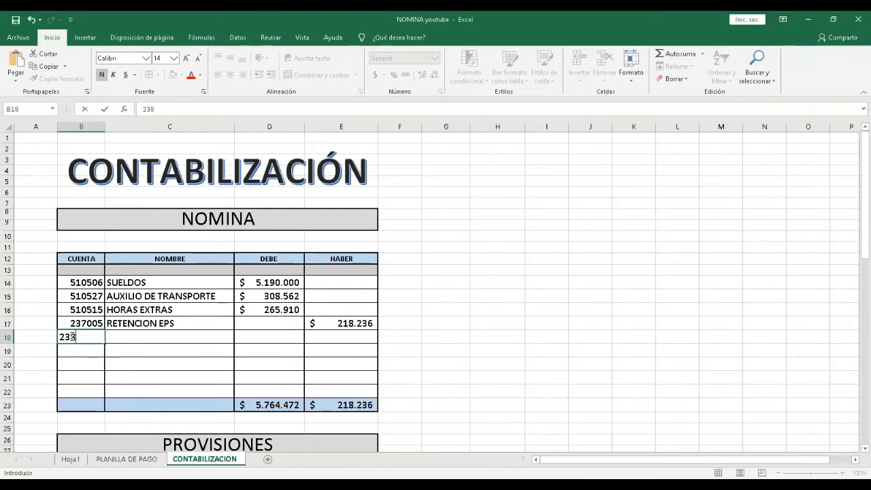
pyautogui.write('030')
pyautogui.press('Tab')
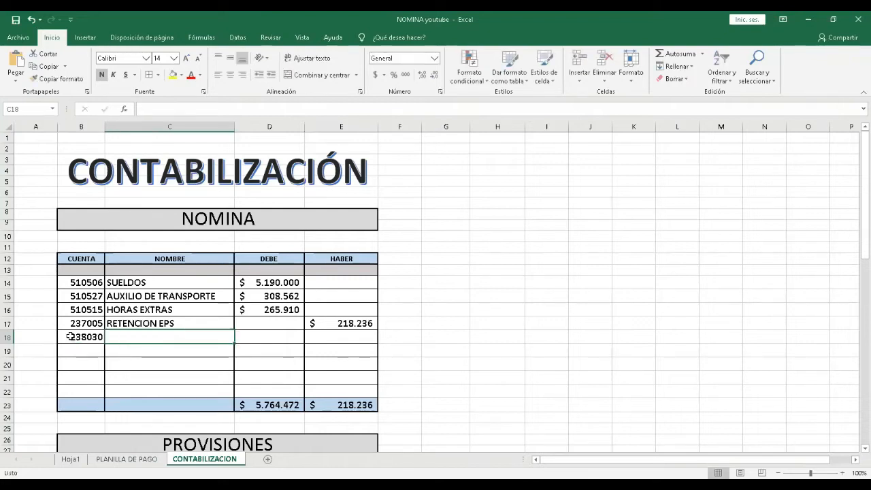
pyautogui.write('FONDO DE PEN')
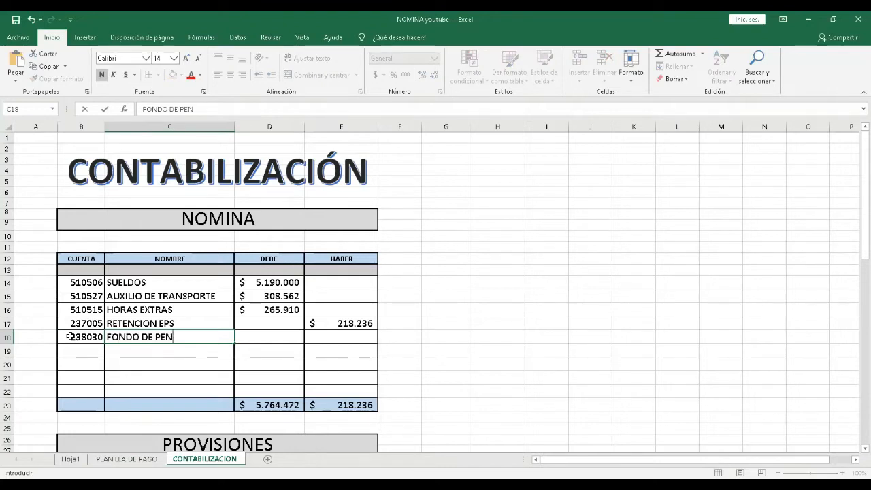
pyautogui.write('SIONES')
pyautogui.press('Tab')
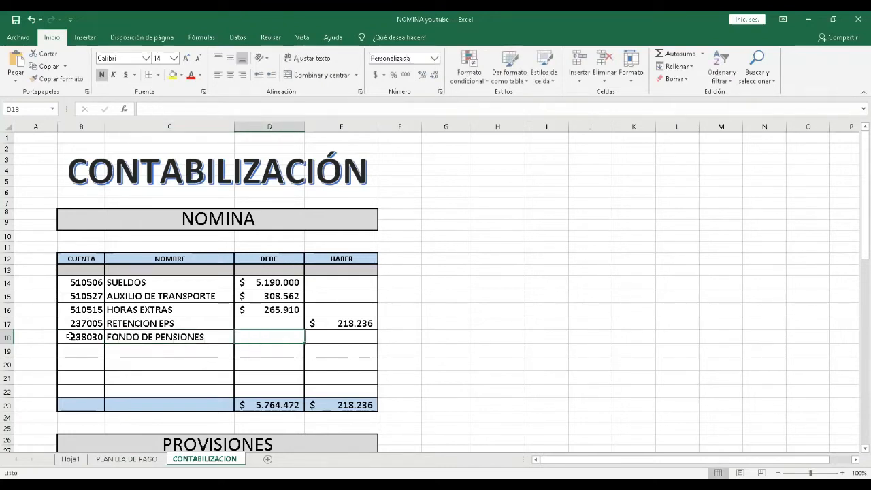
# Record 218.236 as the credit (HABER) of the FONDO DE PENSIONES account.
pyautogui.press('Tab')
pyautogui.write('2')
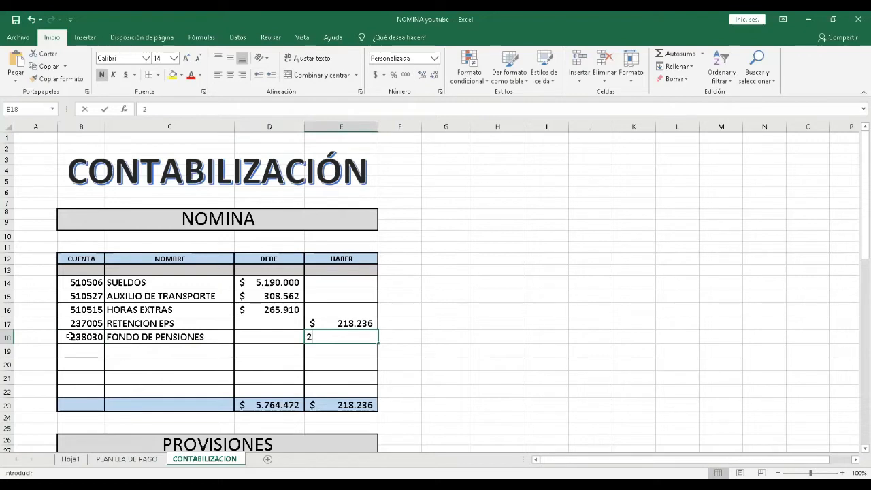
pyautogui.write('18.236')
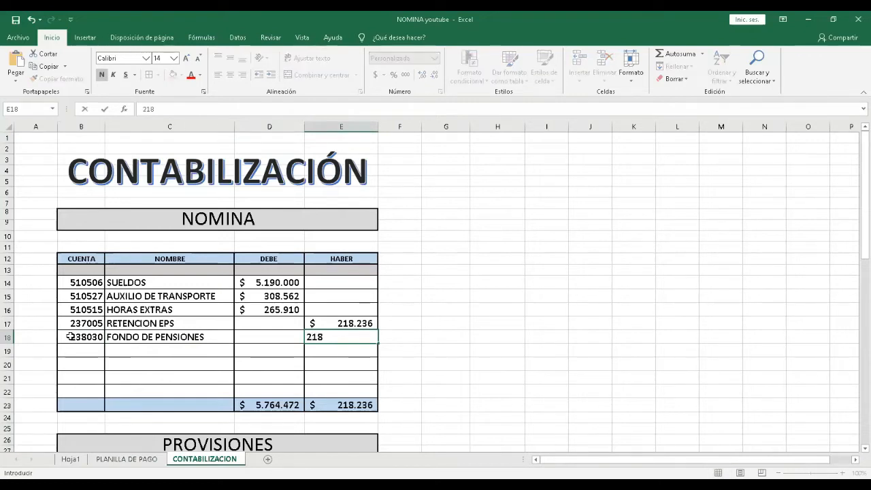
pyautogui.press('Return')
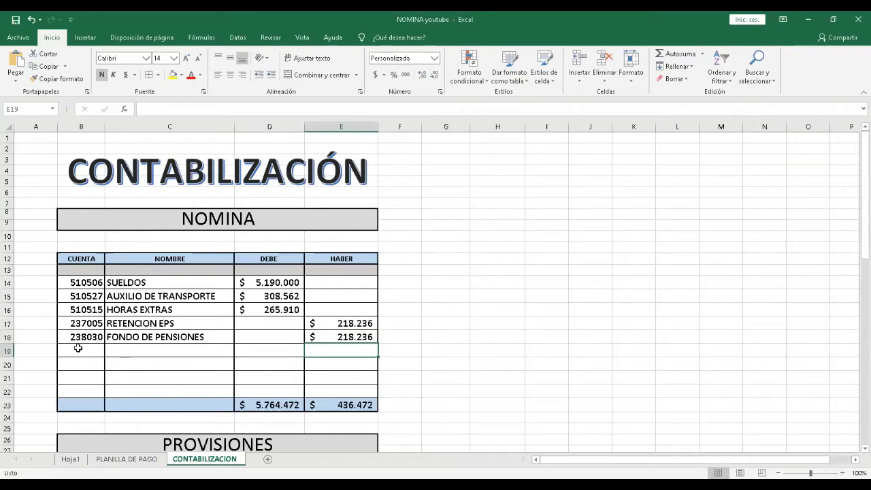
# Highlight the Otras Deducciones total in the PLANILLA DE PAGO sheet with a yellow fill.
pyautogui.click(78, 348)
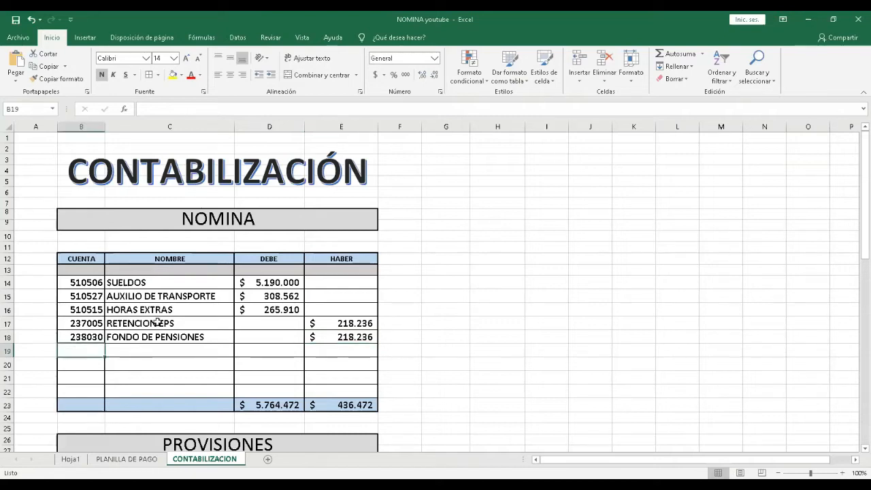
pyautogui.click(133, 460)
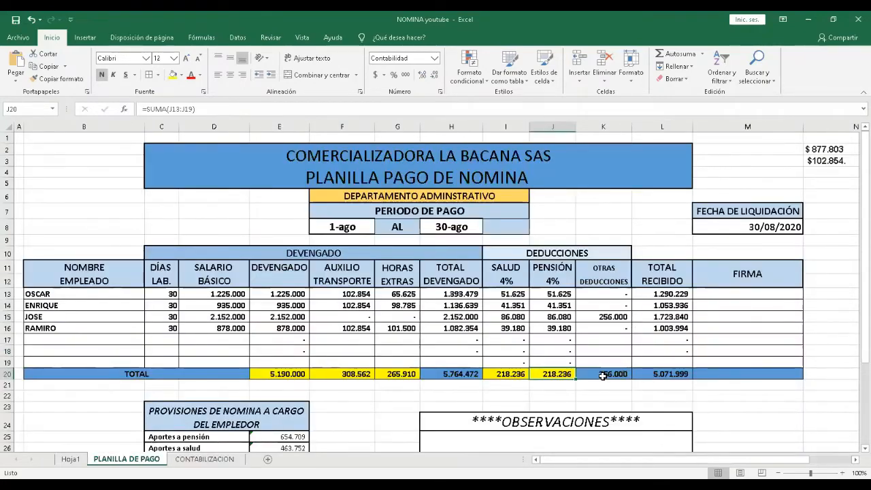
pyautogui.press('Right')
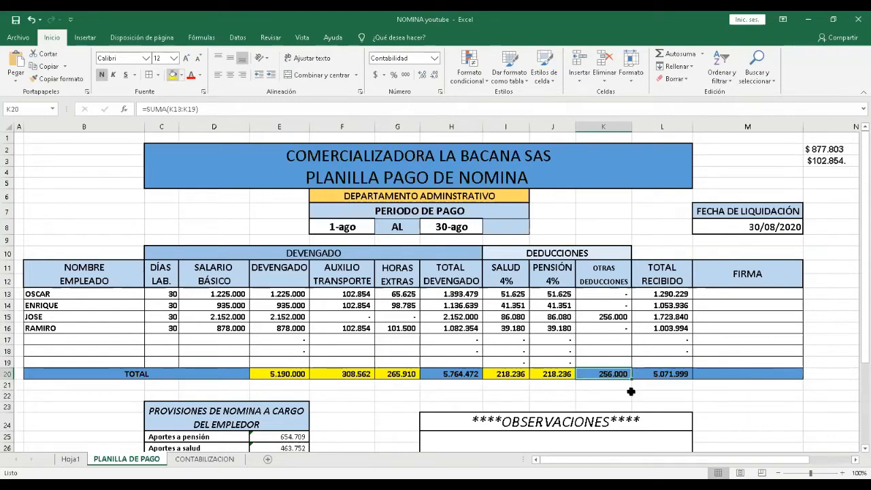
# Enter account 237095 with the name OTROS in row 19 of the CONTABILIZACION sheet's NOMINA table.
pyautogui.click(218, 460)
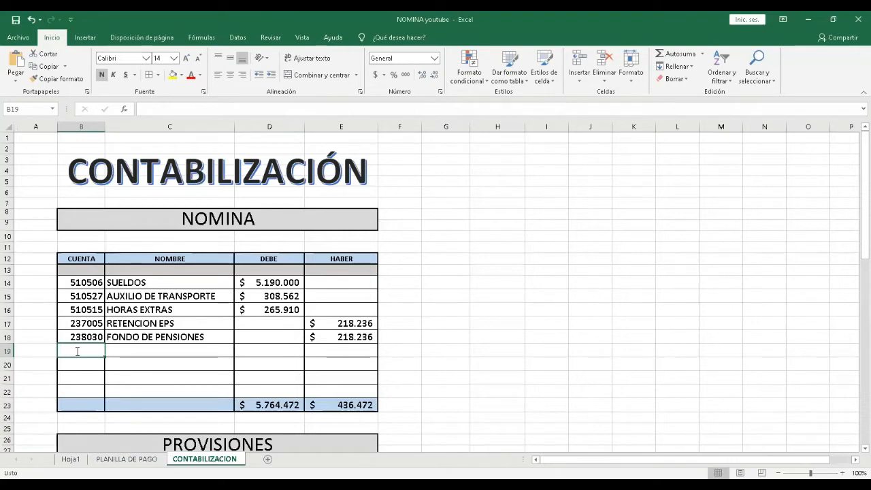
pyautogui.write('237095')
pyautogui.press('Tab')
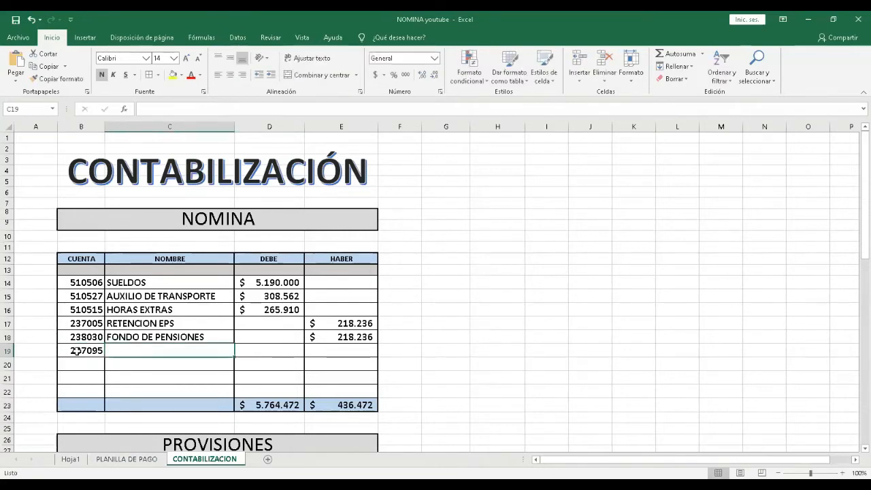
pyautogui.write('OTROS')
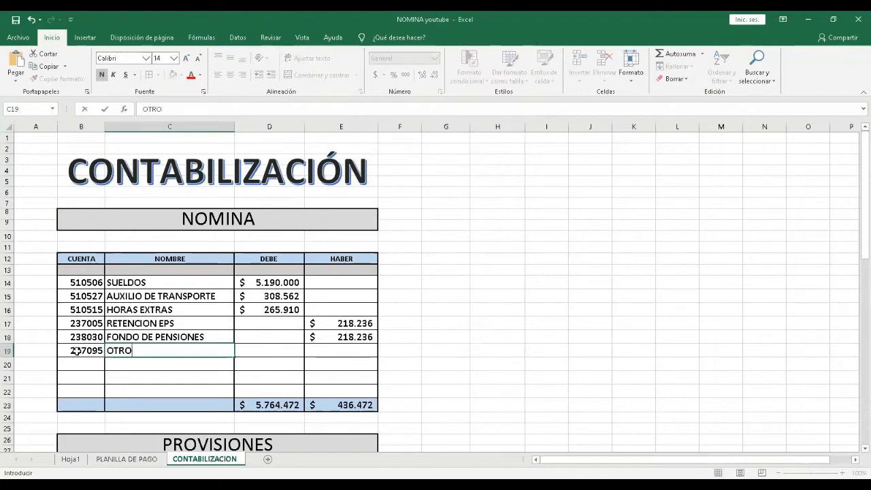
pyautogui.press('Tab')
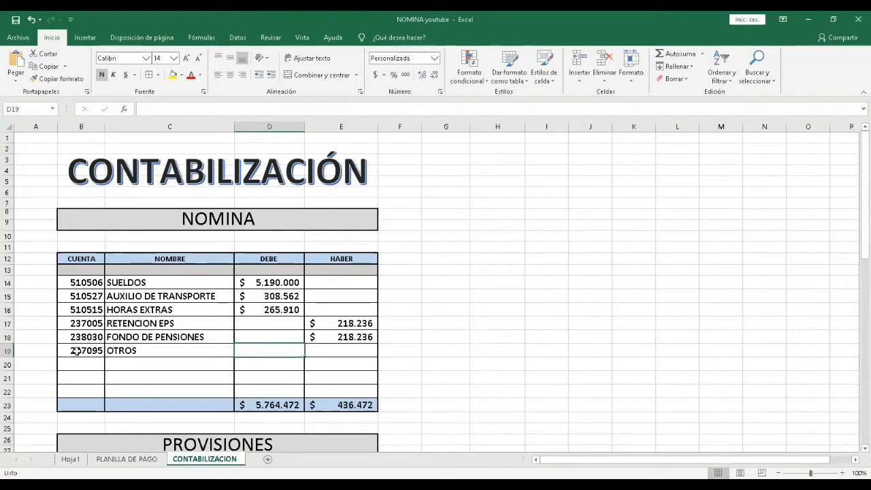
# Record 256.000 as the credit (HABER) of the OTROS account.
pyautogui.press('Right')
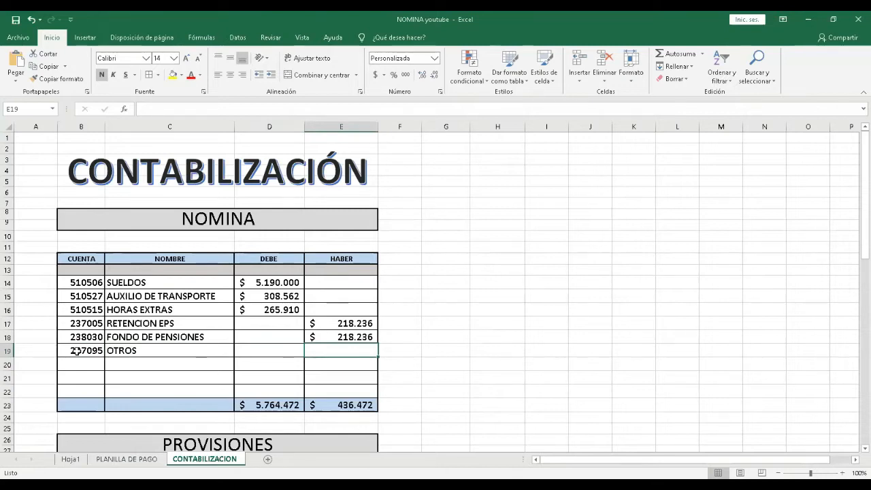
pyautogui.write('256000')
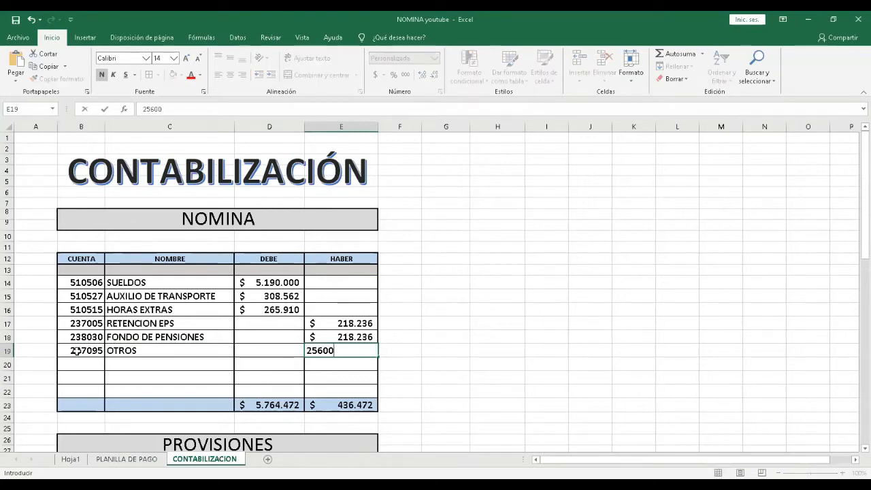
pyautogui.press('Return')
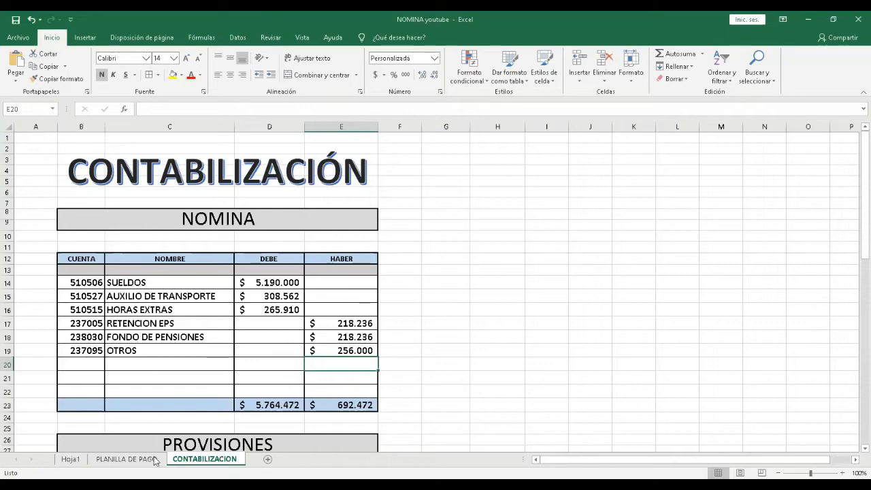
# Highlight the Total Recibido sum in the PLANILLA DE PAGO sheet with a yellow fill and review it.
pyautogui.click(127, 460)
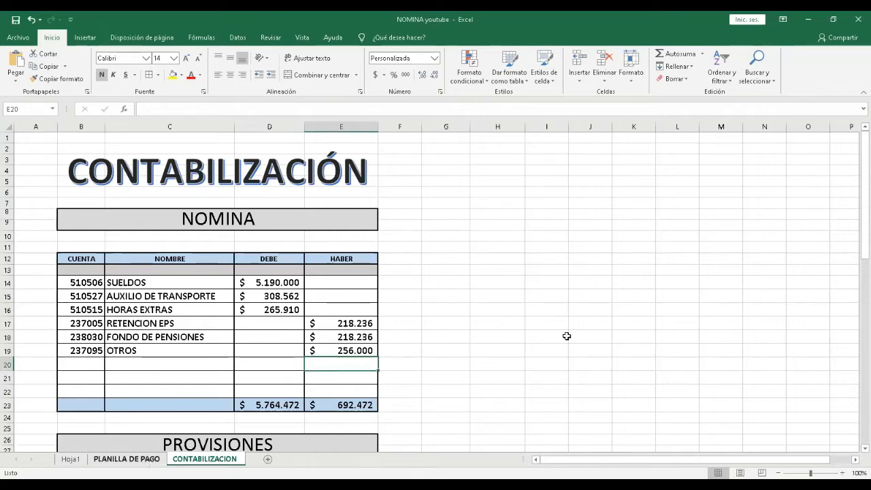
pyautogui.click(669, 381)
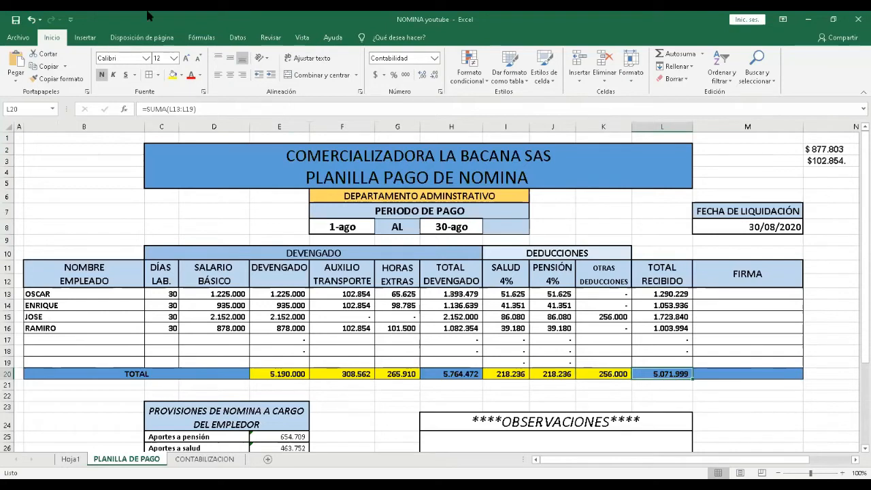
pyautogui.click(711, 396)
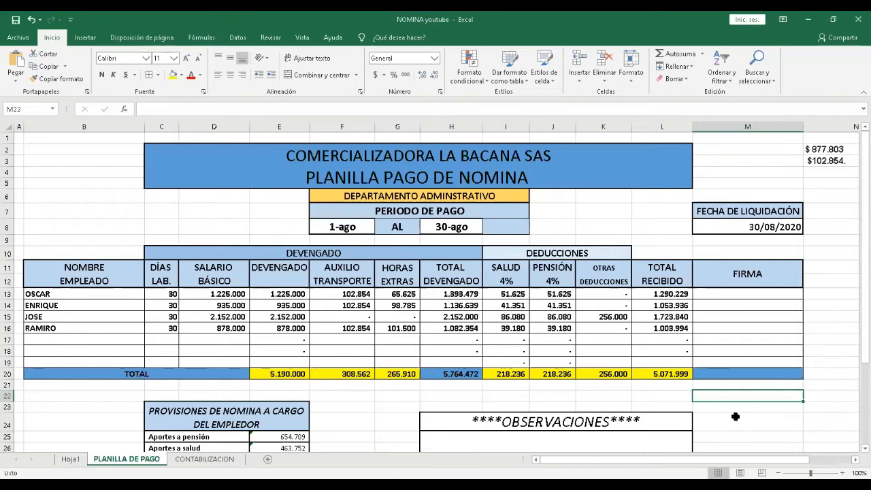
pyautogui.scroll(-1, 699, 373)
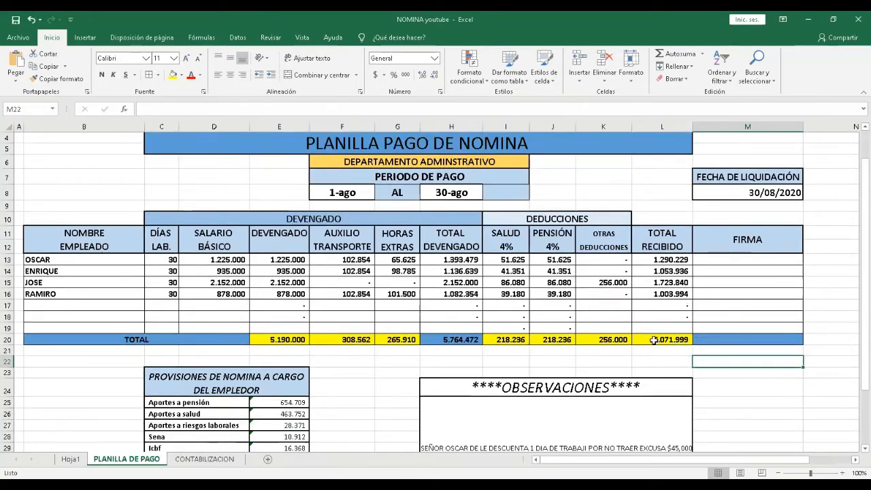
pyautogui.press('Up')
pyautogui.press('Up')
pyautogui.press('Left')
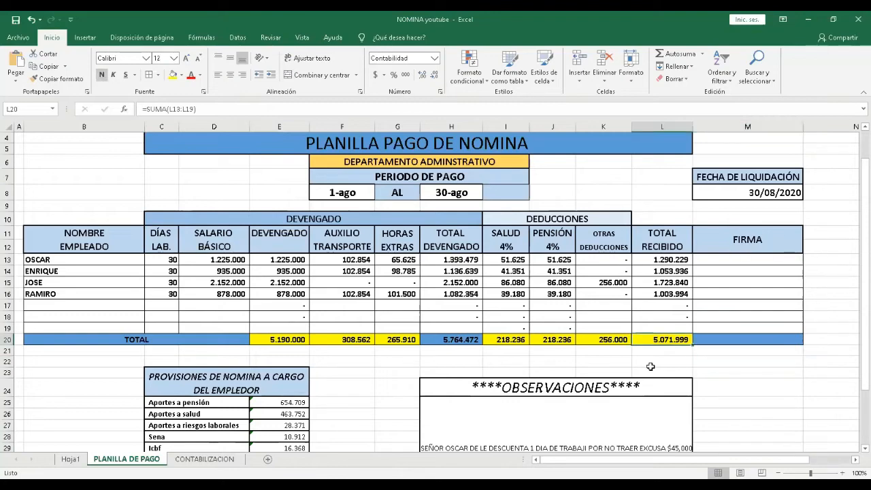
# Enter account 111005 with the name BANCO in row 20 of the CONTABILIZACION sheet's NOMINA table.
pyautogui.click(204, 460)
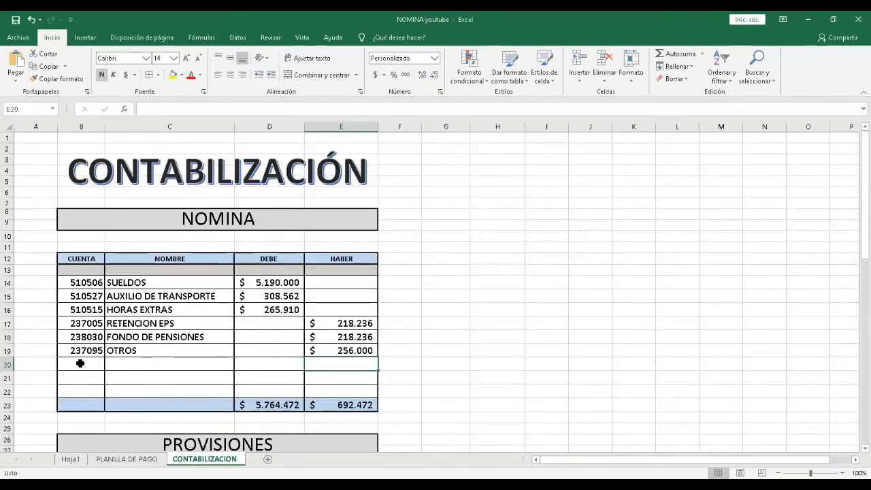
pyautogui.click(81, 363)
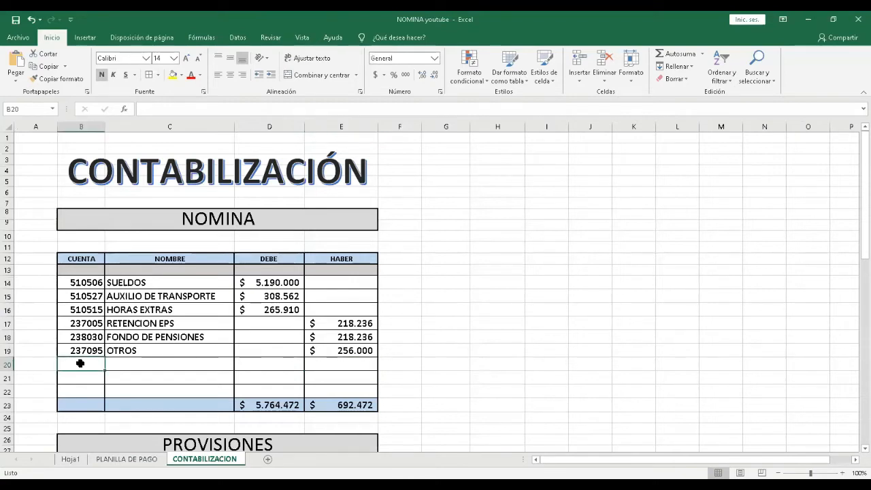
pyautogui.write('111005')
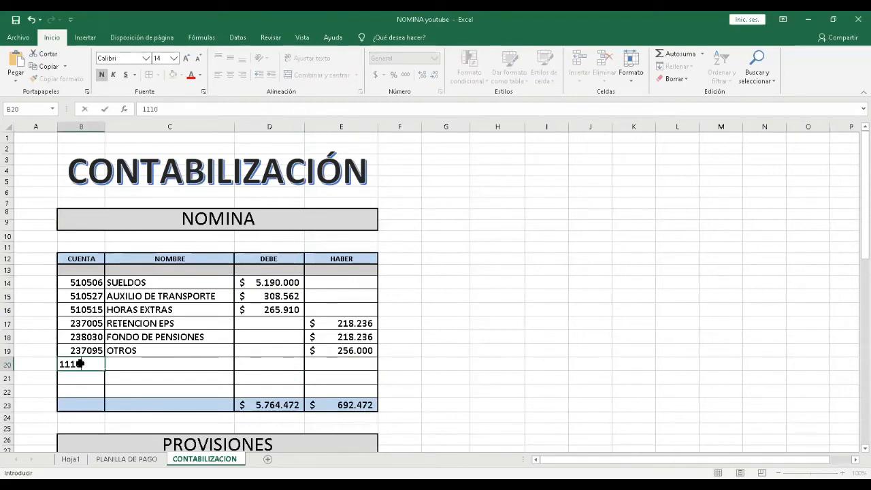
pyautogui.press('Tab')
pyautogui.write('BANCO')
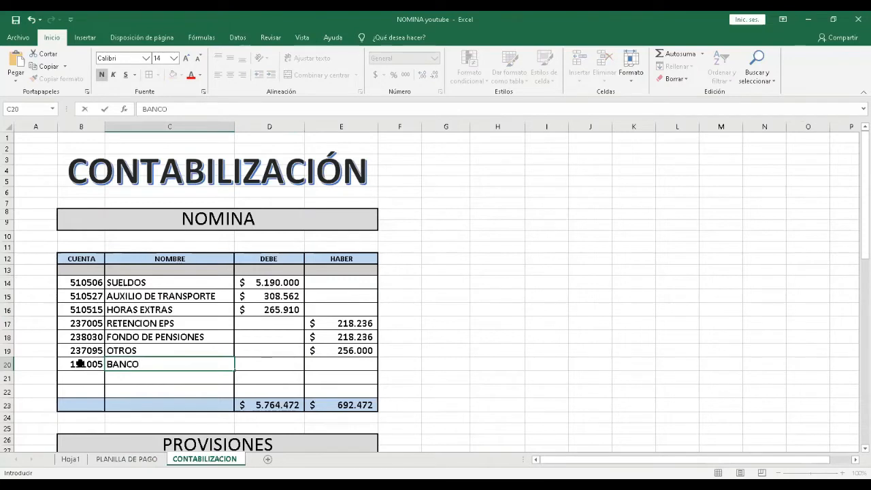
pyautogui.press('Tab')
pyautogui.press('Tab')
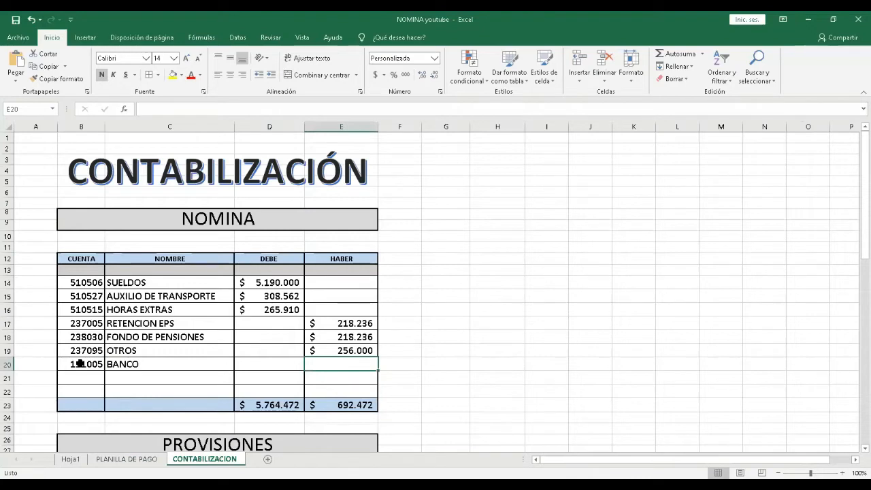
# Record 5.072.000 as the credit (HABER) of the BANCO account and go to the HABER total.
pyautogui.write('5.0')
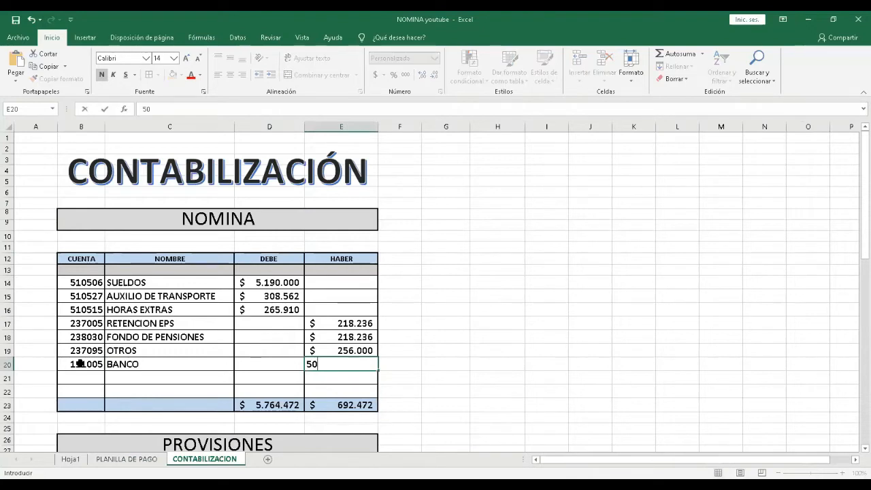
pyautogui.write('72.000')
pyautogui.press('Return')
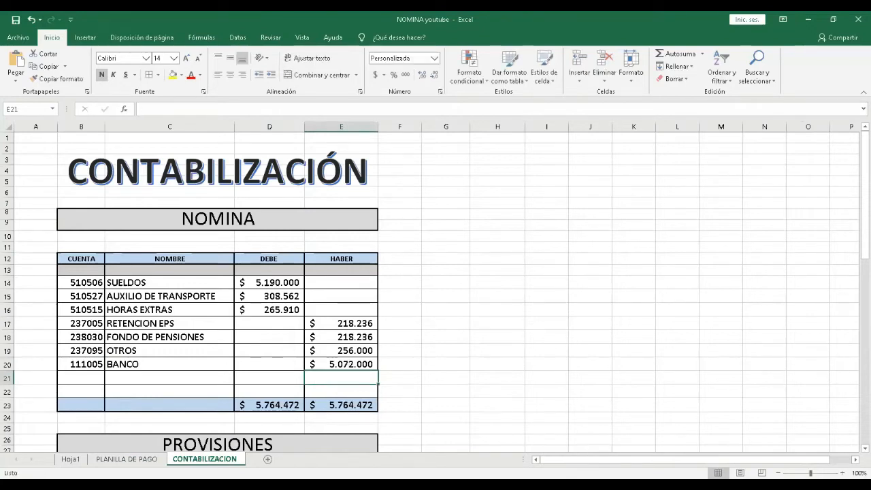
pyautogui.press('Down')
pyautogui.press('Down')
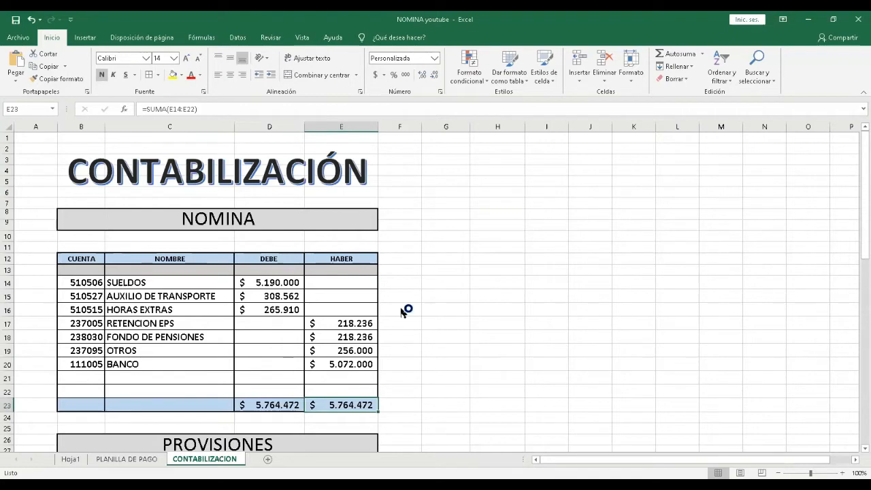
pyautogui.scroll(-8, 401, 312)
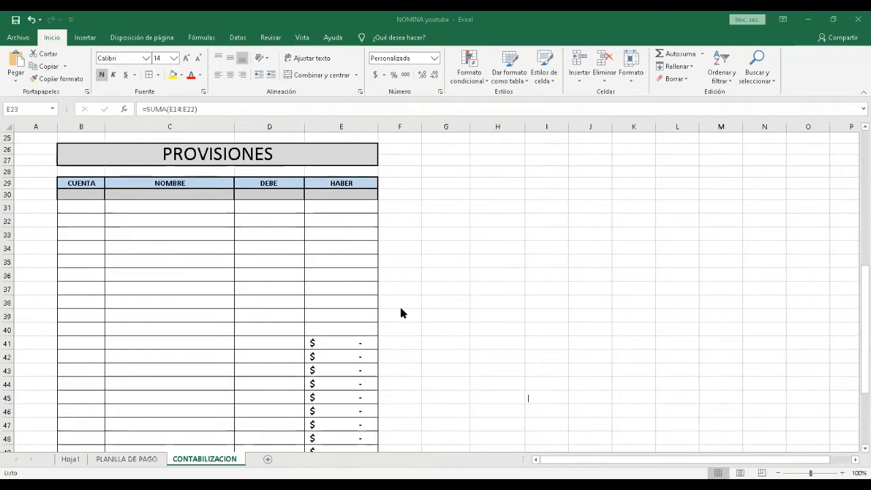
pyautogui.click(73, 203)
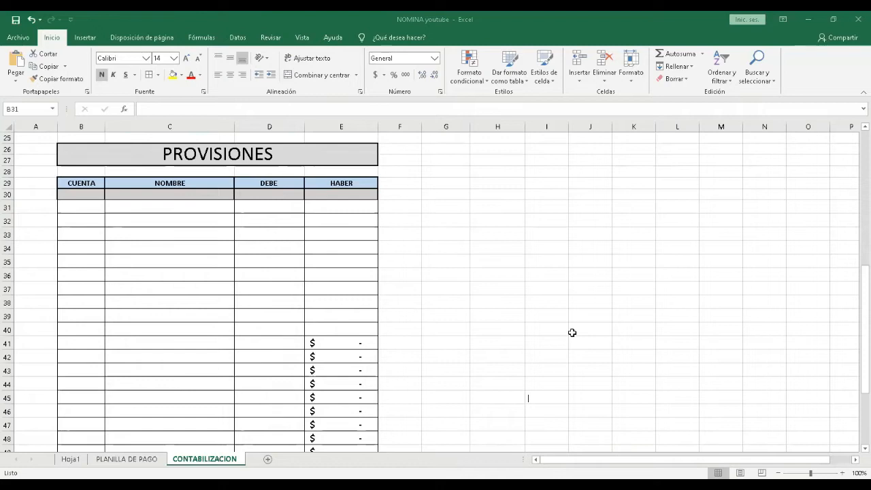
pyautogui.hotkey('alt', 'Tab')
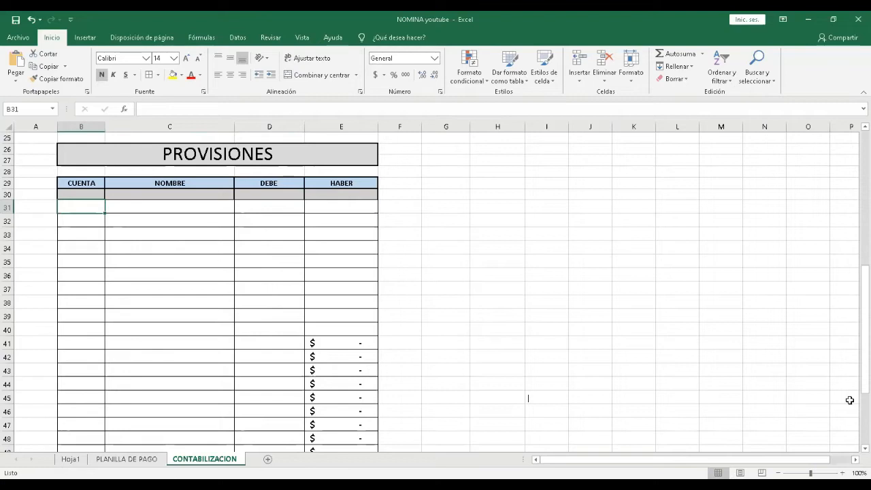
pyautogui.hotkey('alt', 'Tab')
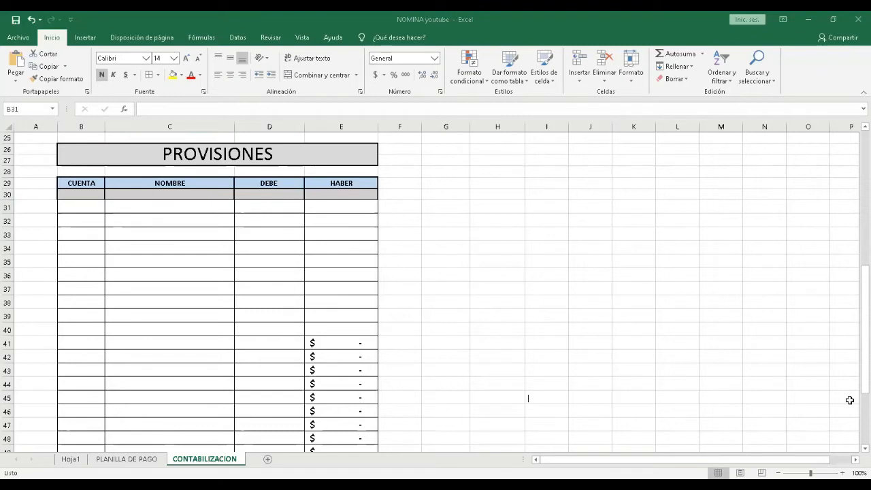
pyautogui.click(850, 393)
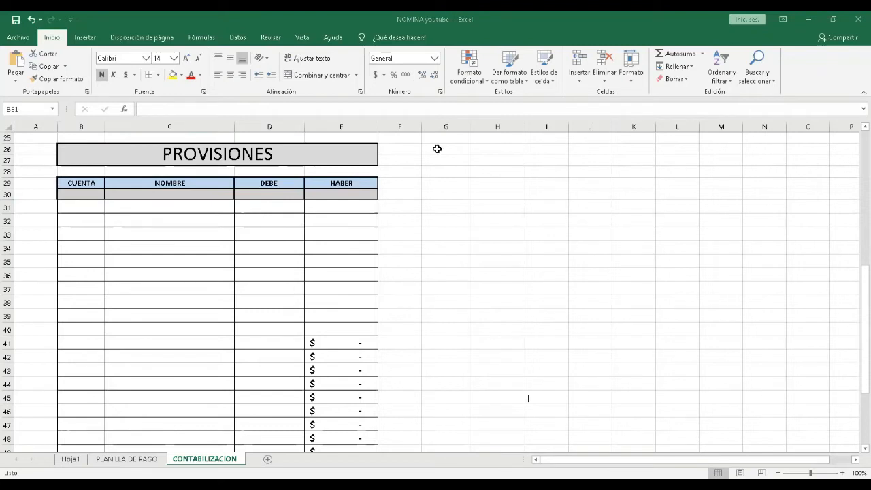
pyautogui.click(456, 233)
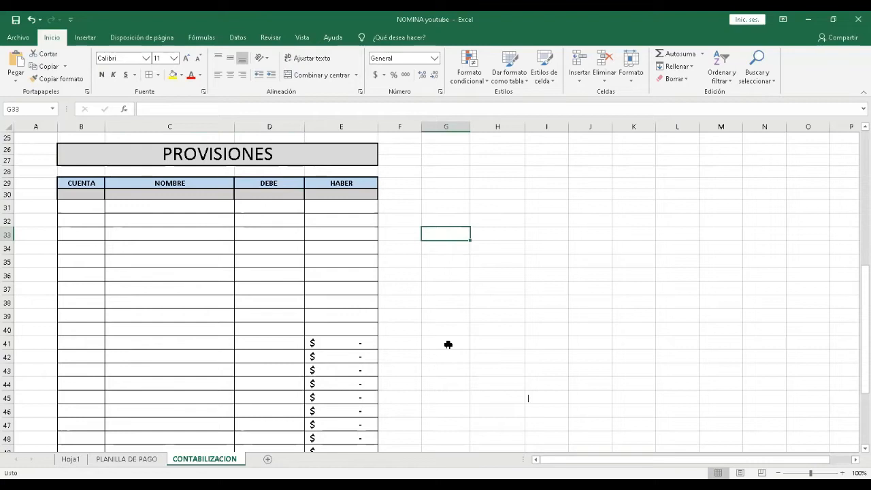
# Review each employer provision amount and its formula in the PLANILLA DE PAGO sheet, from Aportes a pensión to Provisión de vacaciones.
pyautogui.click(118, 459)
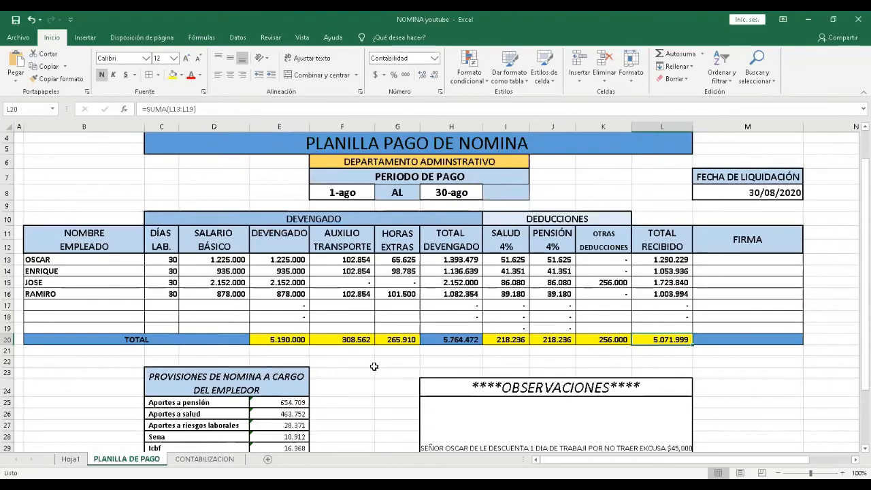
pyautogui.scroll(-3, 373, 368)
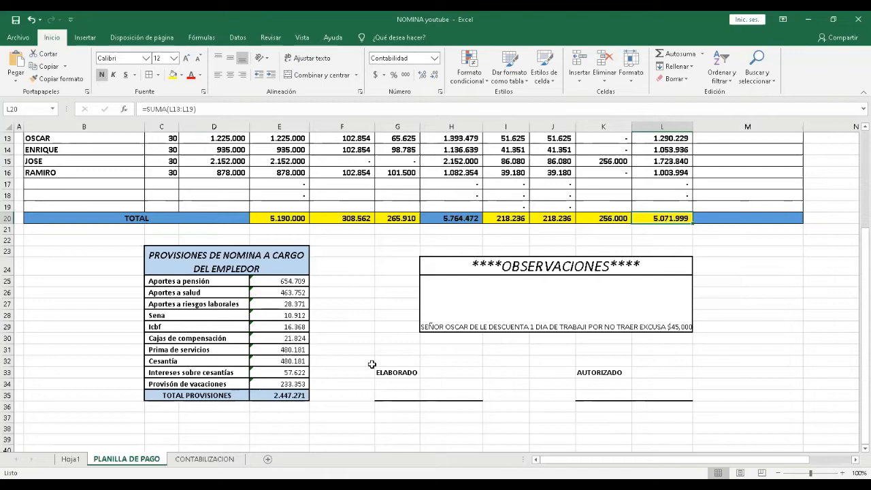
pyautogui.click(286, 280)
pyautogui.press('Down')
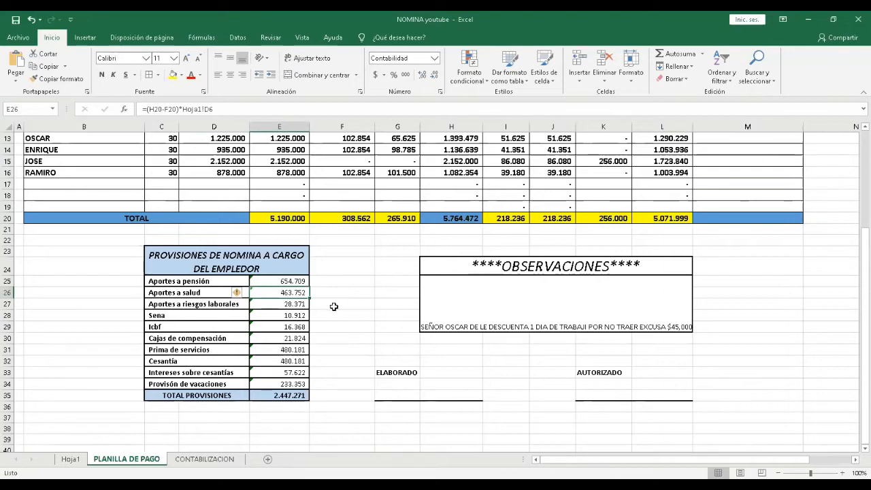
pyautogui.press('Down')
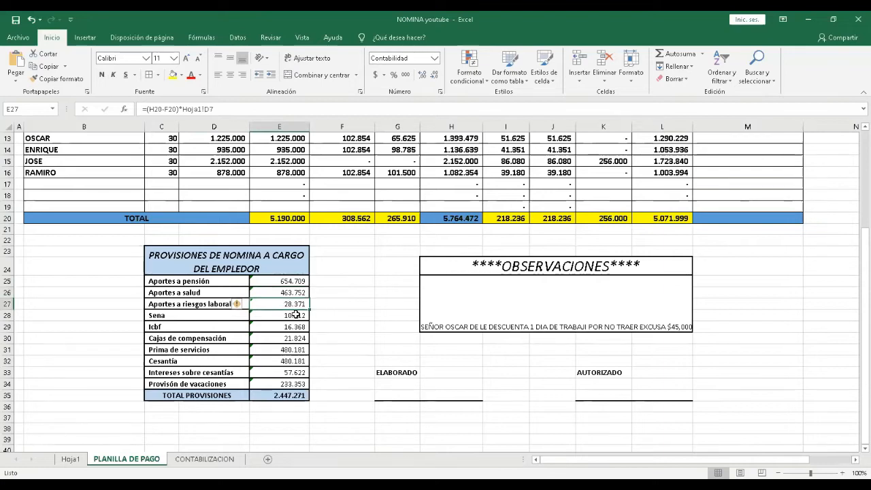
pyautogui.press('Down')
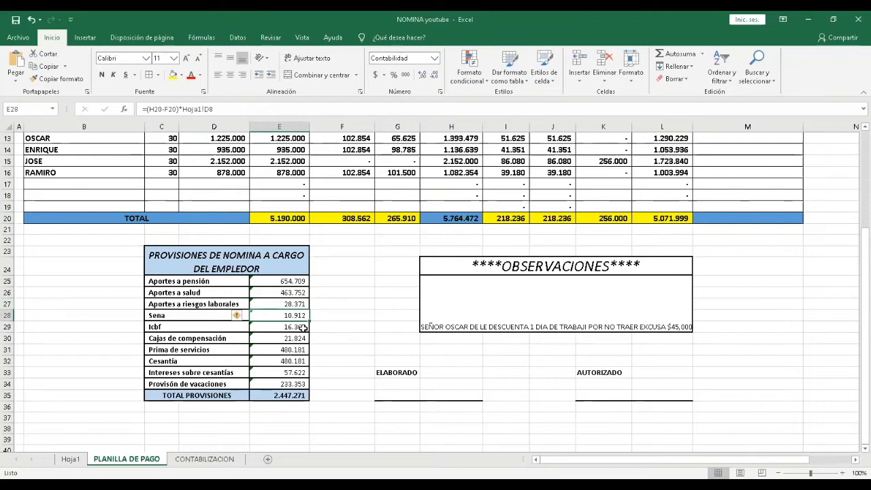
pyautogui.press('Down')
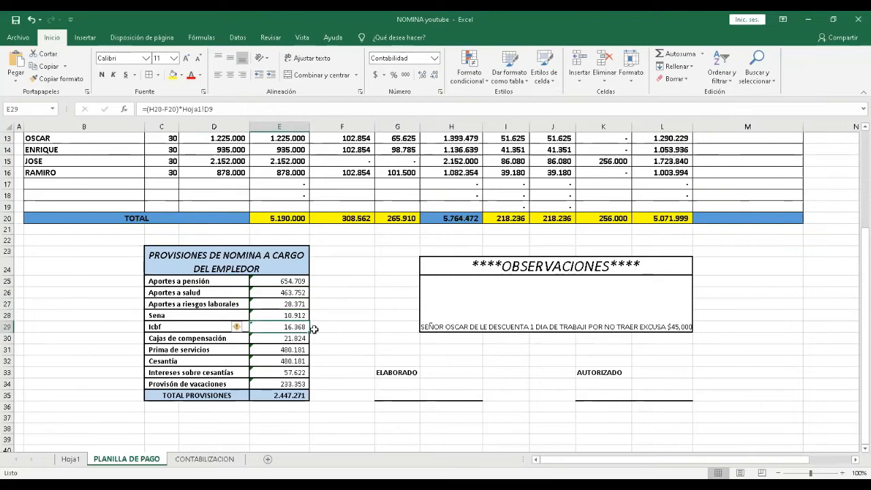
pyautogui.press('Down')
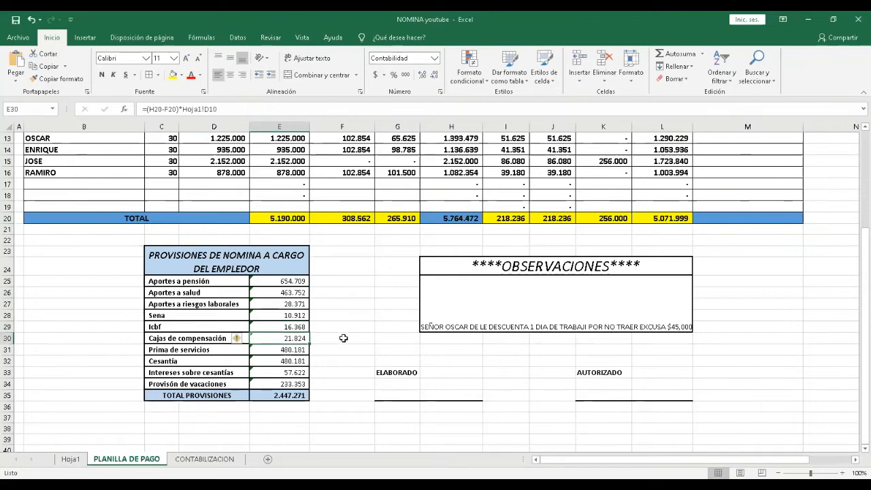
pyautogui.press('Down')
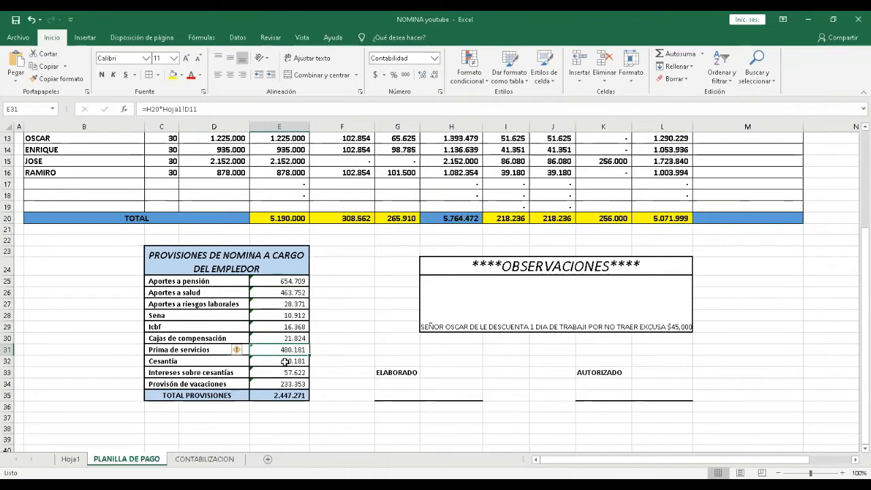
pyautogui.press('Down')
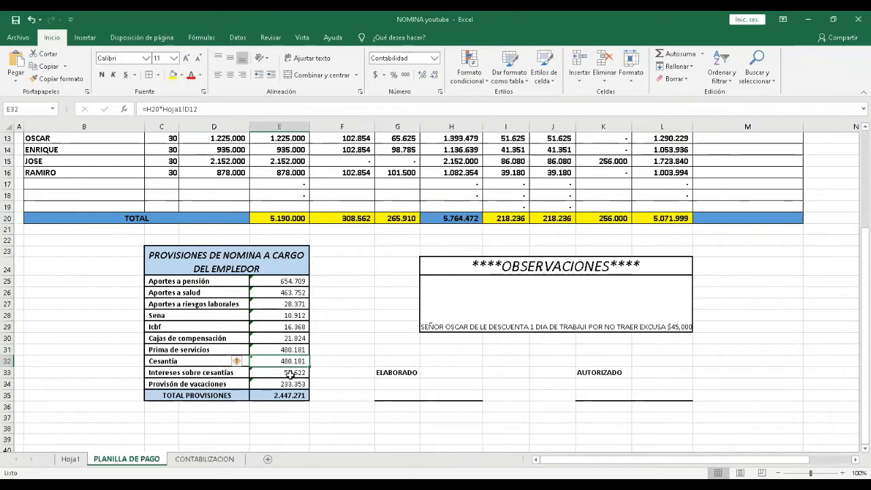
pyautogui.press('Down')
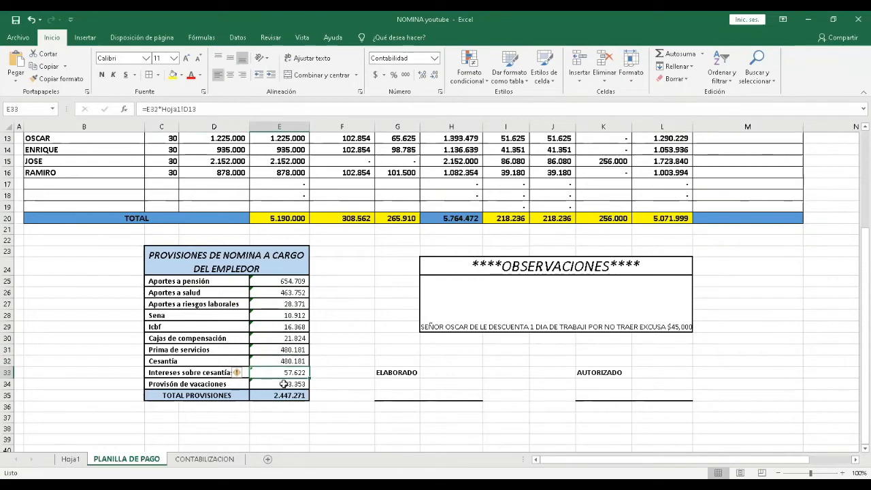
pyautogui.press('Down')
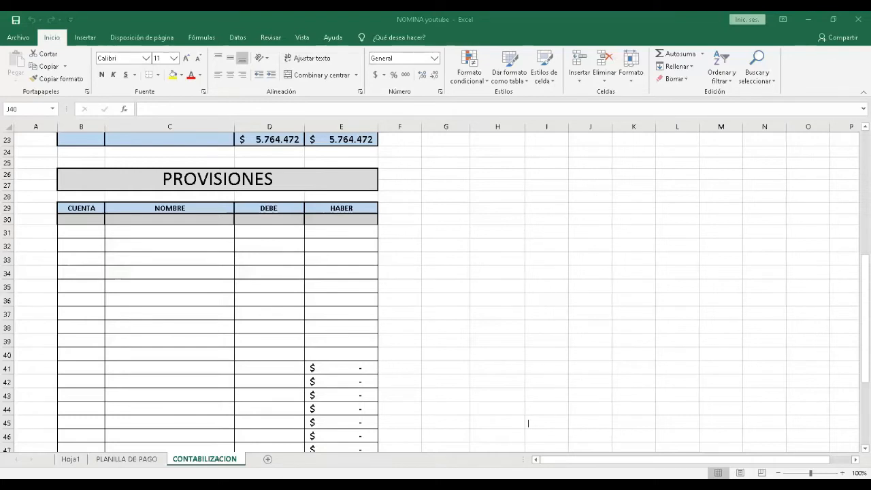
# Highlight all employer provision amounts, E25 to E34 in the PLANILLA DE PAGO sheet, with a yellow fill.
pyautogui.click(127, 459)
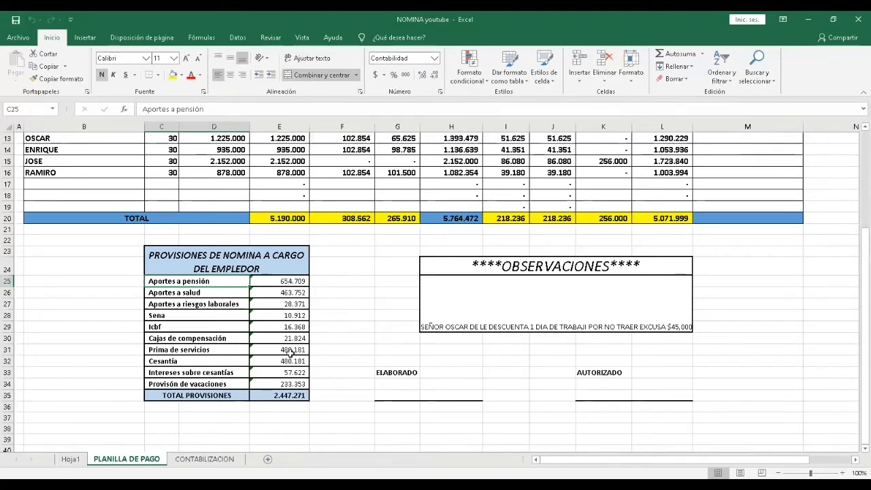
pyautogui.moveTo(293, 280); pyautogui.dragTo(293, 384)
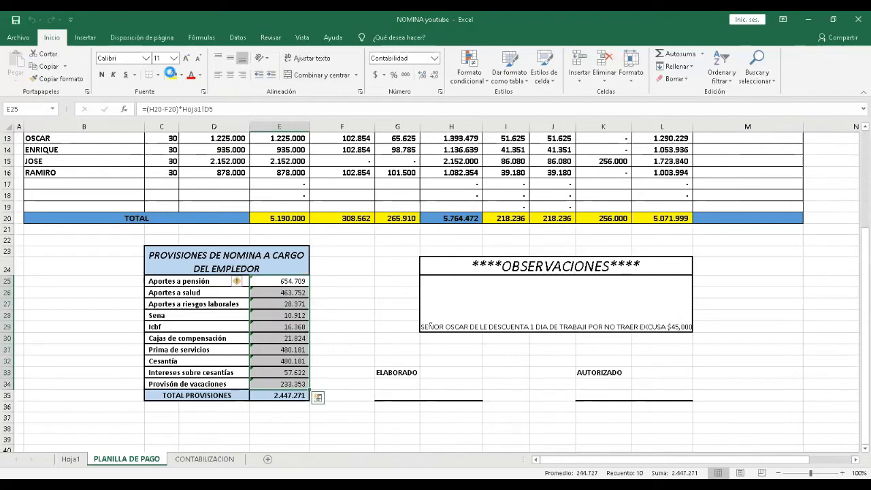
pyautogui.click(170, 73)
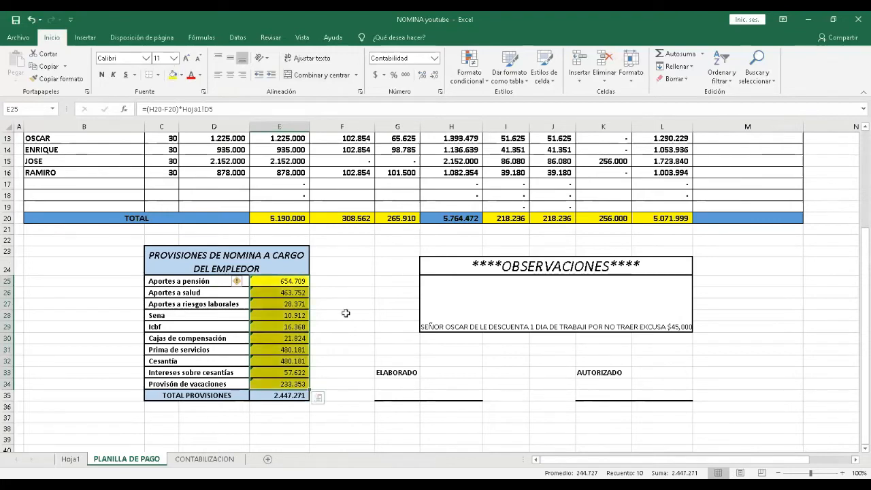
pyautogui.click(342, 316)
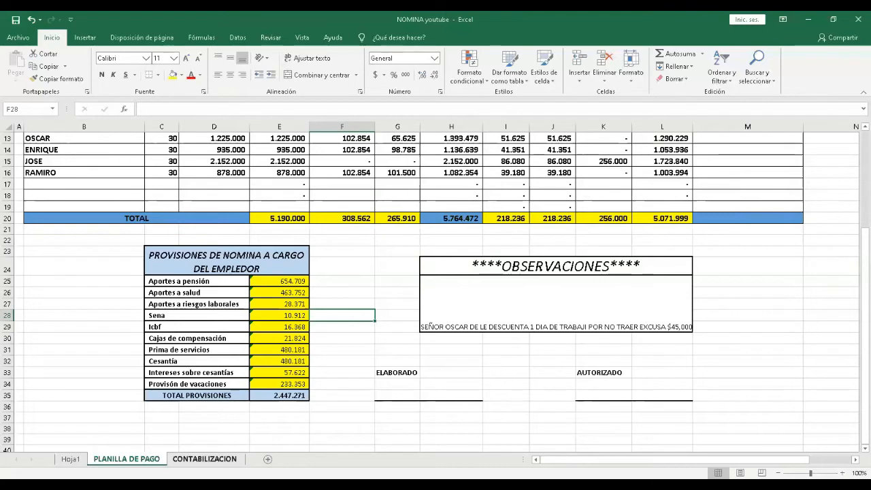
# Enter account 510570 with the name APORTES A PENSION in row 31 of the CONTABILIZACION sheet's PROVISIONES table.
pyautogui.hotkey('ctrl', 'pagedown')
pyautogui.click(76, 229)
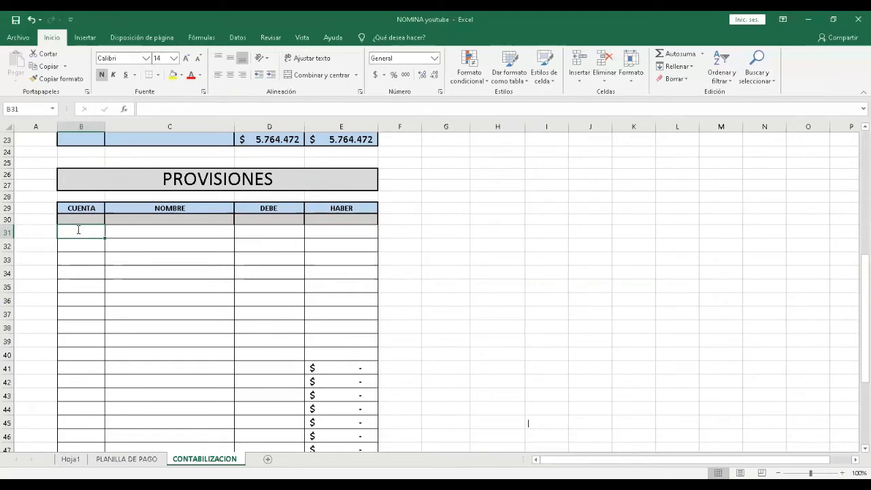
pyautogui.write('510570')
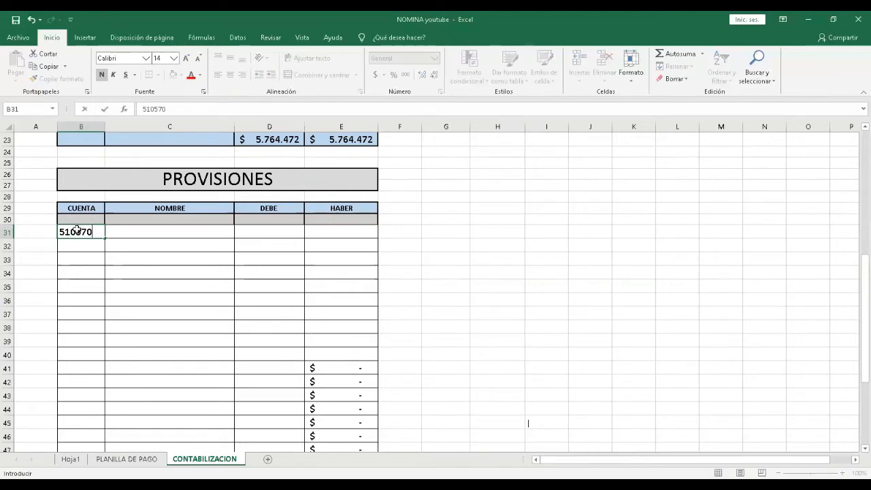
pyautogui.press('Tab')
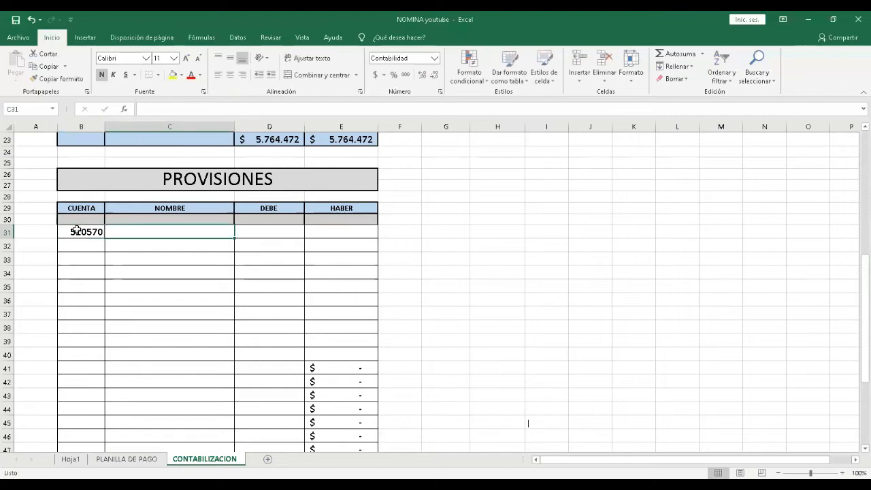
pyautogui.write('apos')
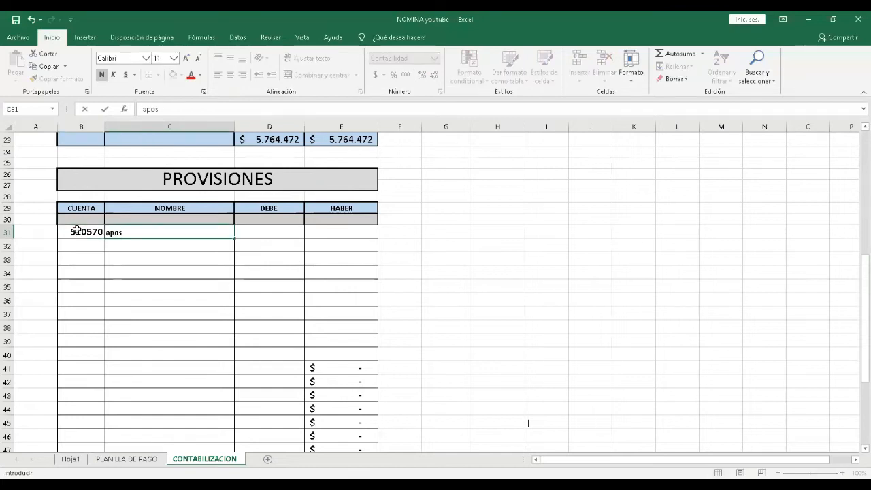
pyautogui.press('BackSpace')
pyautogui.press('BackSpace')
pyautogui.press('BackSpace')
pyautogui.press('BackSpace')
pyautogui.write('A')
pyautogui.write('PORTES ')
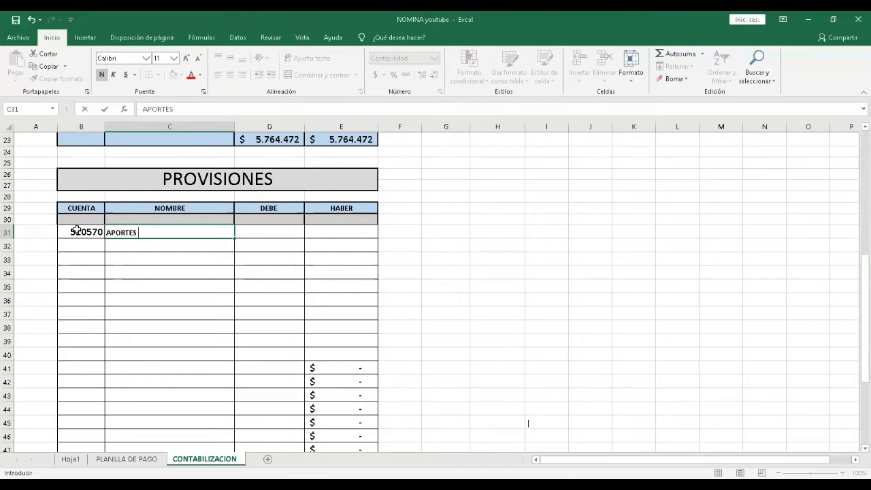
pyautogui.write('A PENSION')
pyautogui.press('Tab')
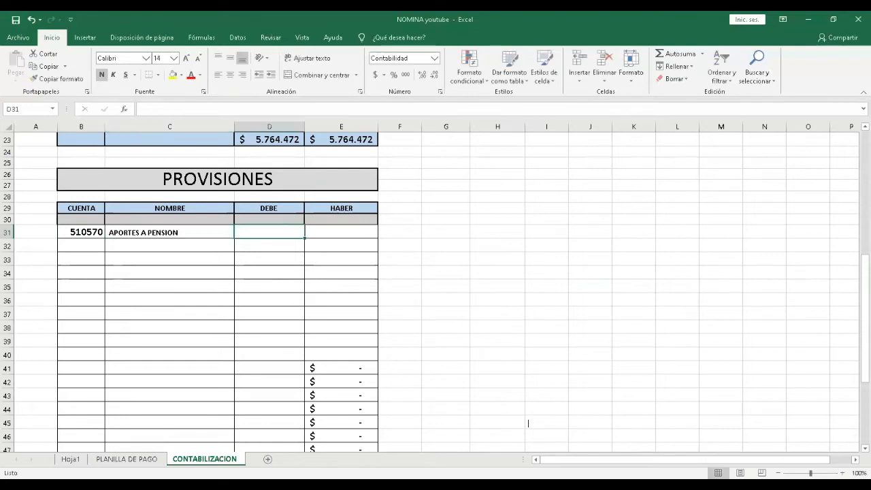
# Look up the Aportes a pensión provision in PLANILLA DE PAGO and record 654.709 as the debit (DEBE) of APORTES A PENSION.
pyautogui.click(127, 458)
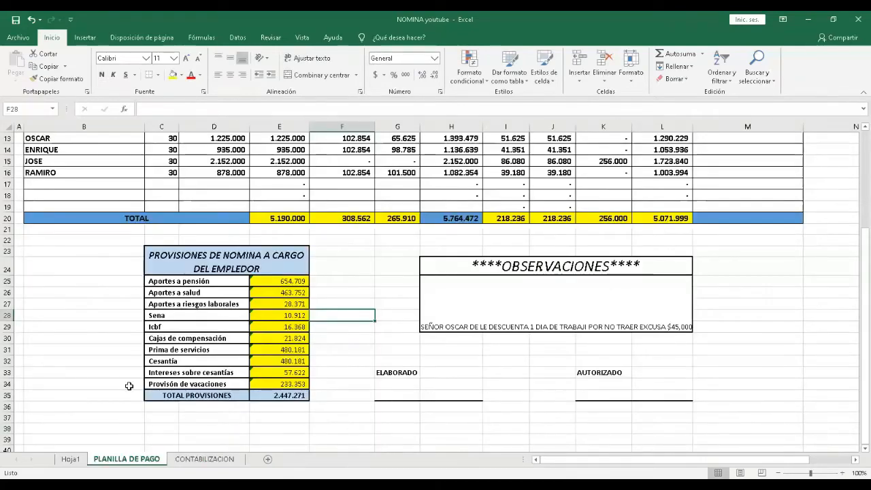
pyautogui.click(298, 282)
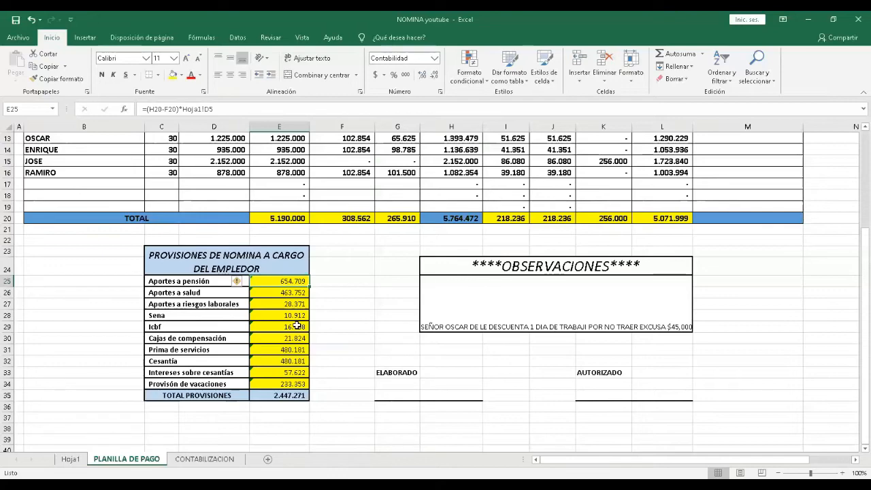
pyautogui.hotkey('ctrl', 'pagedown')
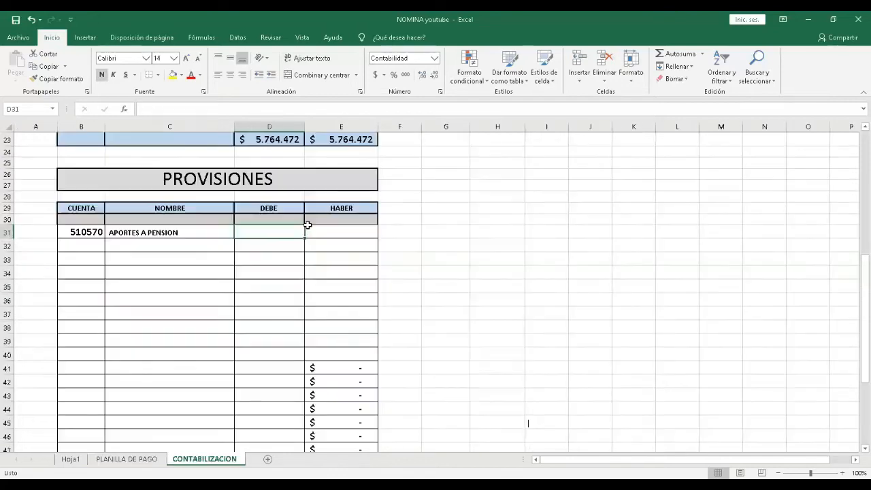
pyautogui.write('654.709')
pyautogui.press('Return')
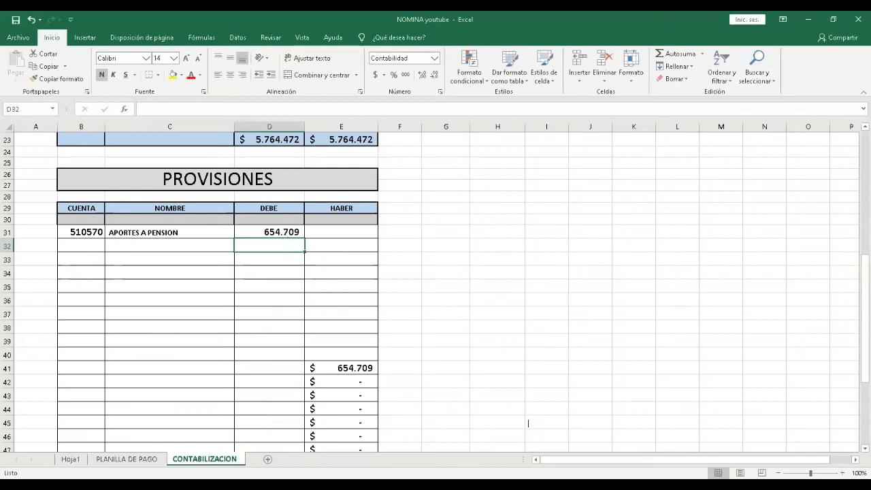
pyautogui.hotkey('ctrl', 'pageup')
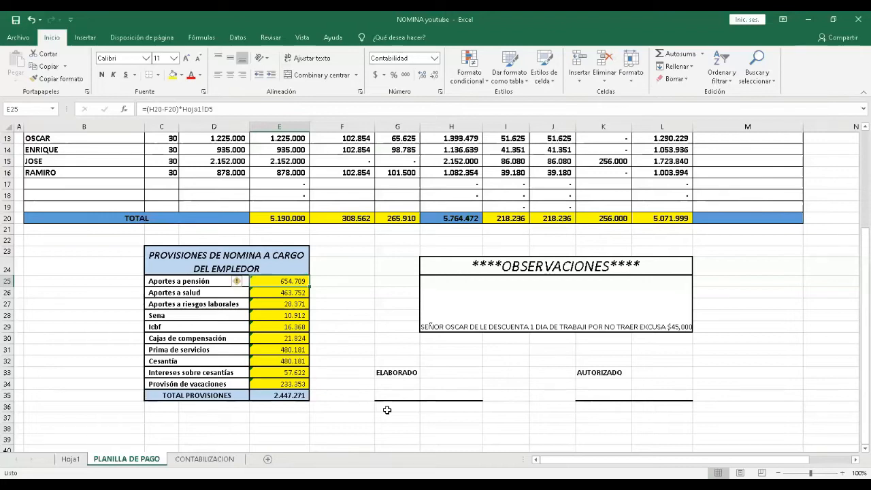
# Check the Aportes a salud provision in PLANILLA DE PAGO and enter account 510569 in row 32 of CONTABILIZACION's PROVISIONES table.
pyautogui.click(204, 459)
pyautogui.click(168, 459)
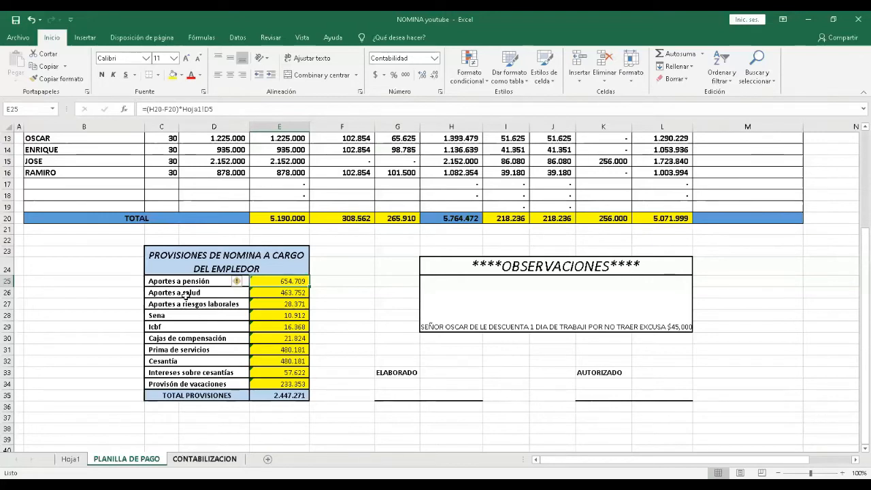
pyautogui.click(204, 460)
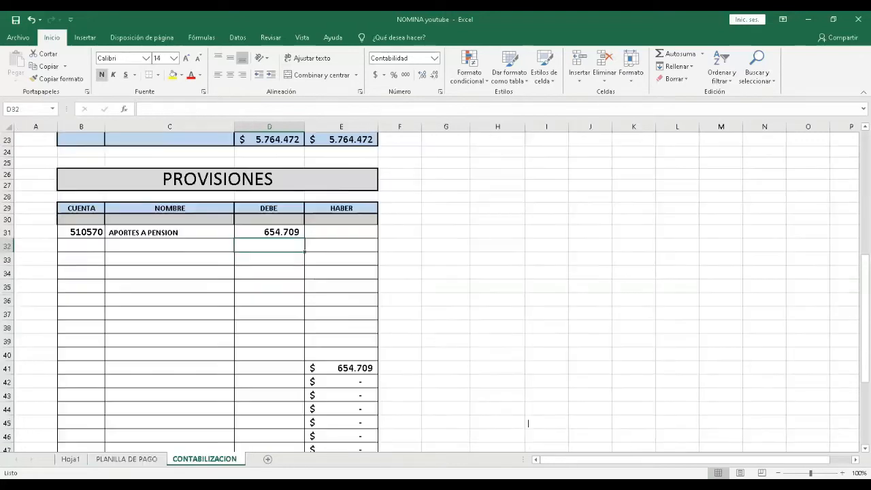
pyautogui.click(87, 245)
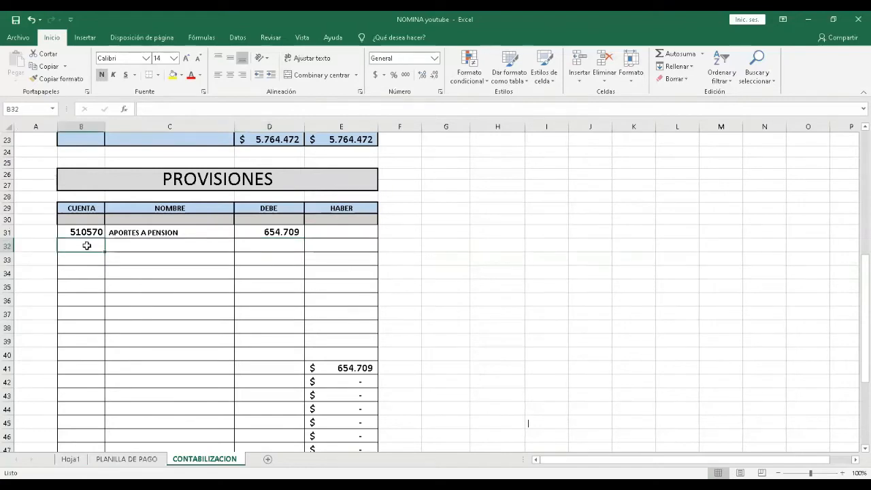
pyautogui.write('5105')
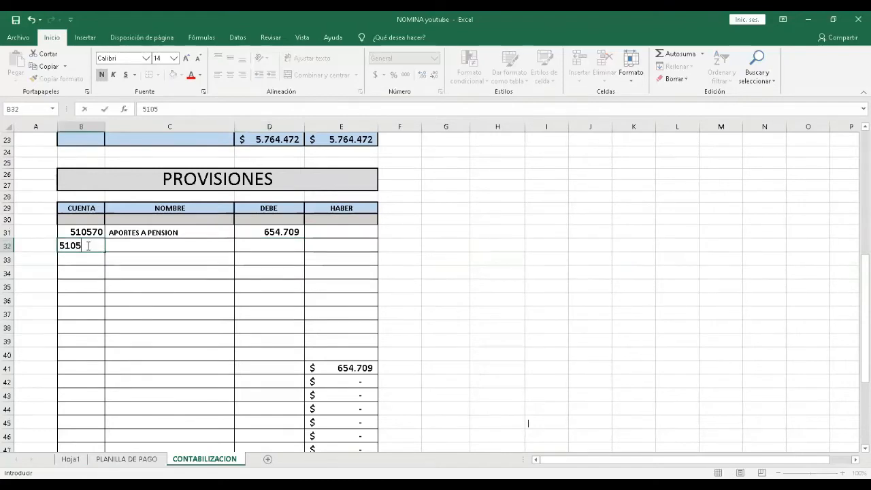
pyautogui.write('7')
pyautogui.press('BackSpace')
pyautogui.write('69')
pyautogui.press('Tab')
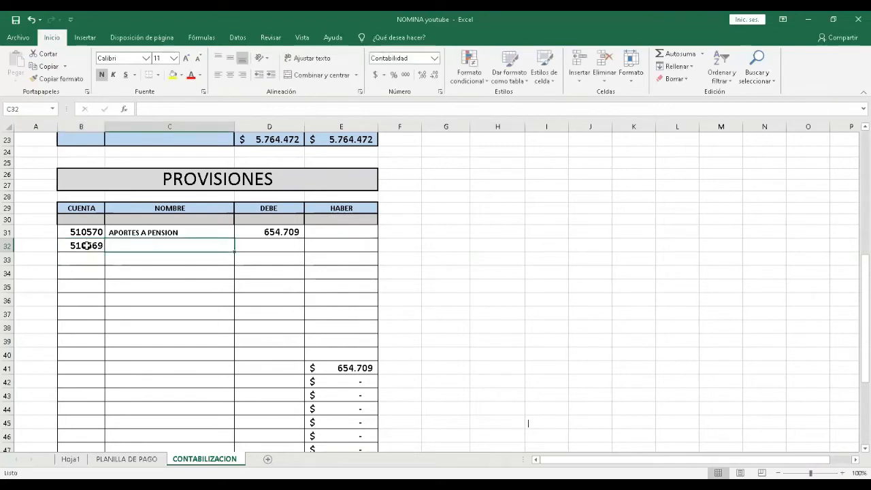
# Name account 510569 APORTES A SALUD and record 463.752 as its debit (DEBE).
pyautogui.write('APORTES A ')
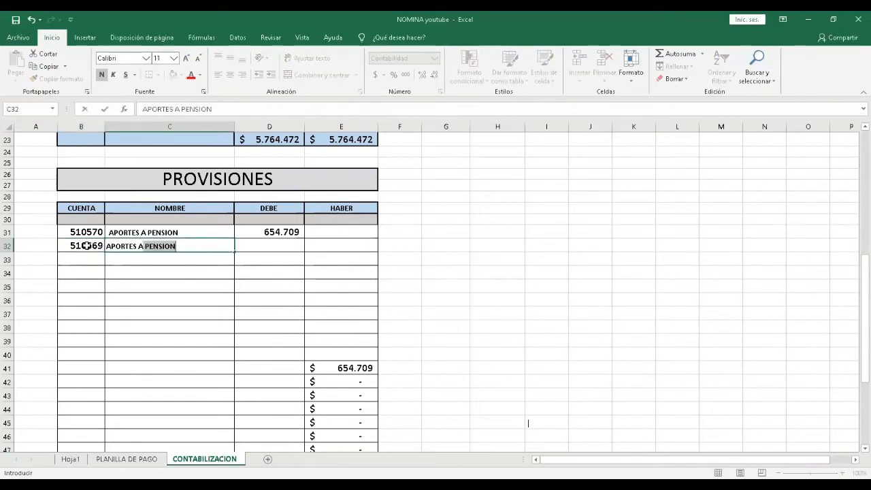
pyautogui.write('SALUD')
pyautogui.press('Tab')
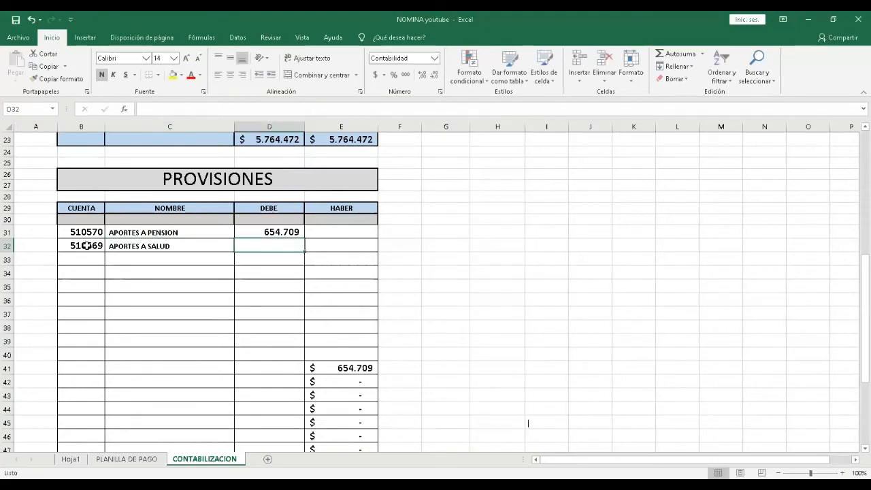
pyautogui.write('463.752')
pyautogui.press('Return')
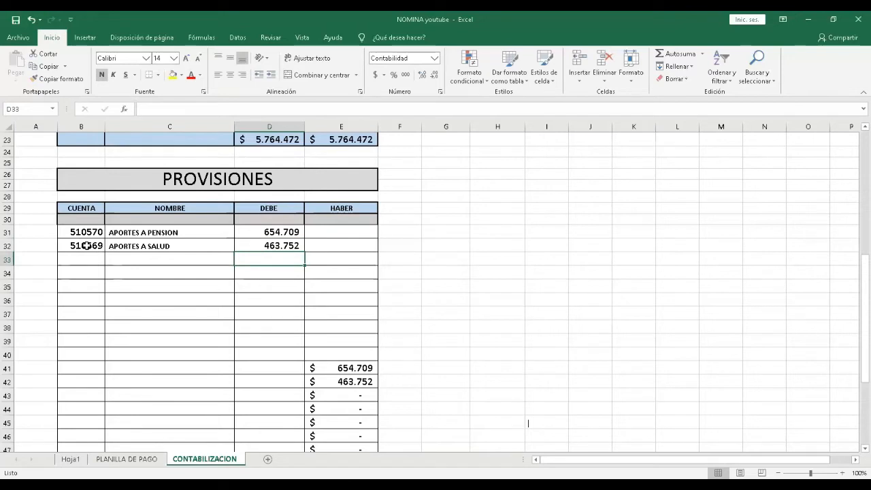
# Check the Aportes a riesgos laborales provision in PLANILLA DE PAGO and enter account 510568 in row 33 of the PROVISIONES table.
pyautogui.click(77, 260)
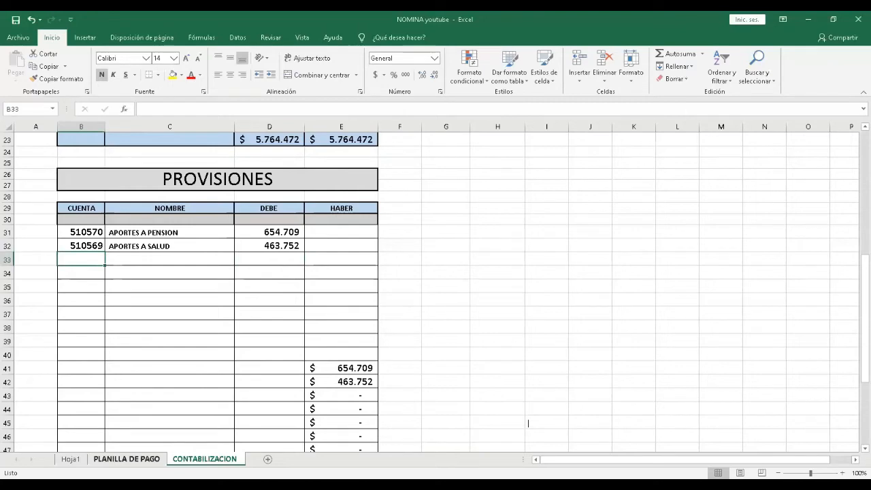
pyautogui.hotkey('ctrl', 'pageup')
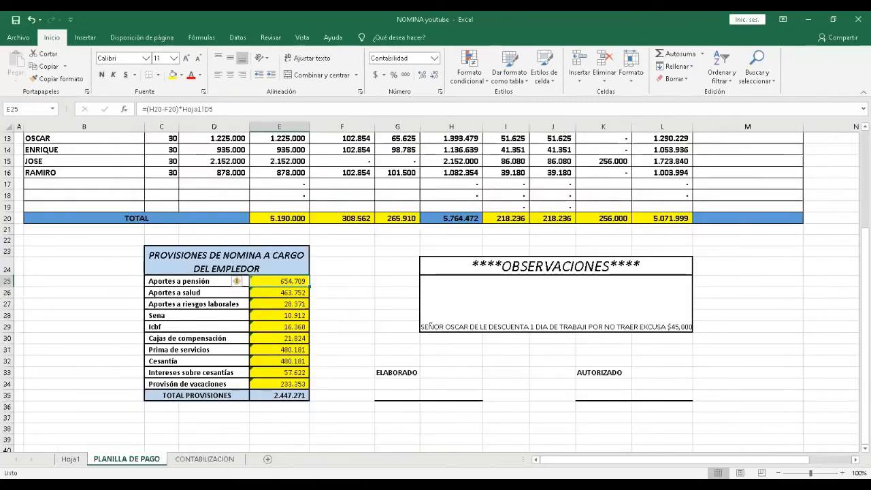
pyautogui.hotkey('ctrl', 'pagedown')
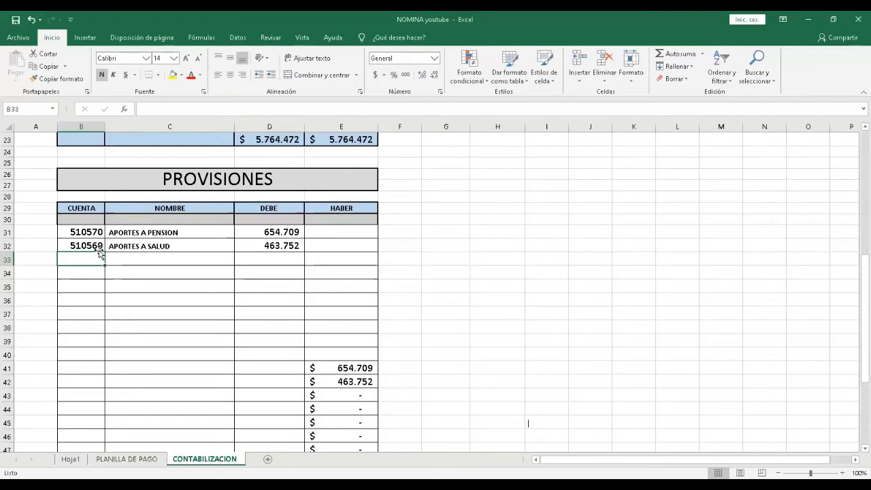
pyautogui.write('510568')
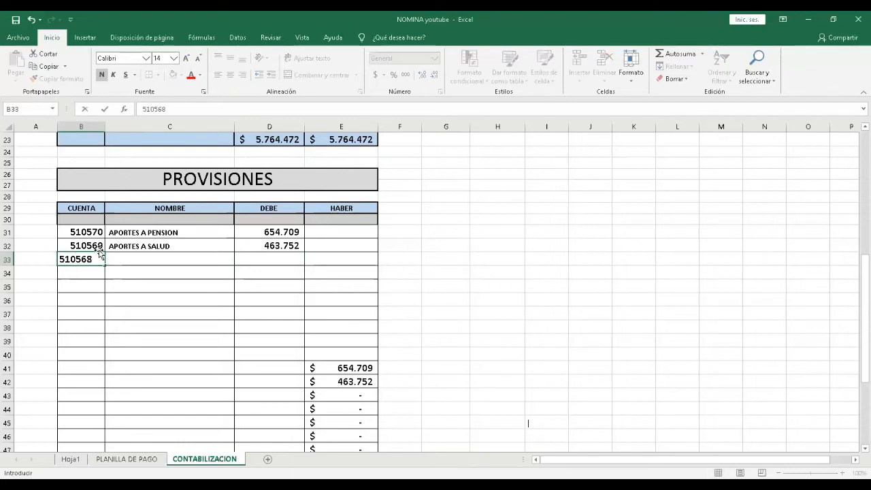
pyautogui.press('Tab')
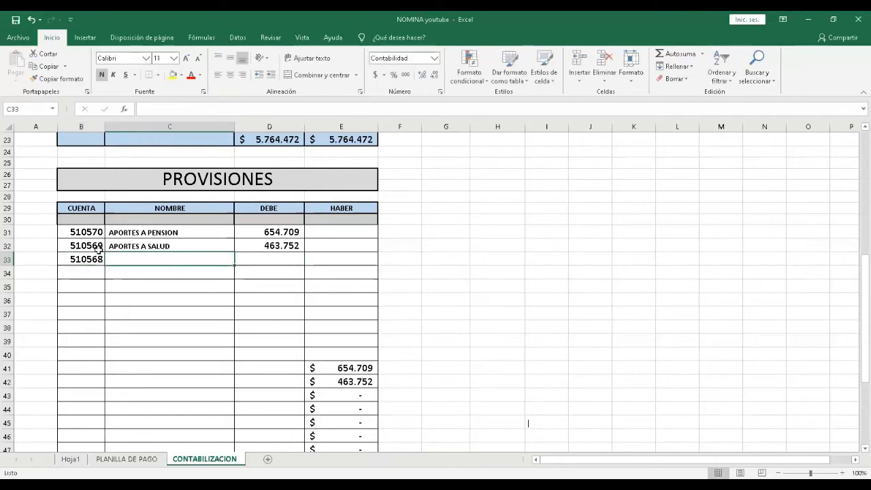
# Name account 510568 APORTES A RIESGOS PROFESIONALES and record 28.371 as its debit (DEBE).
pyautogui.write('APORTE')
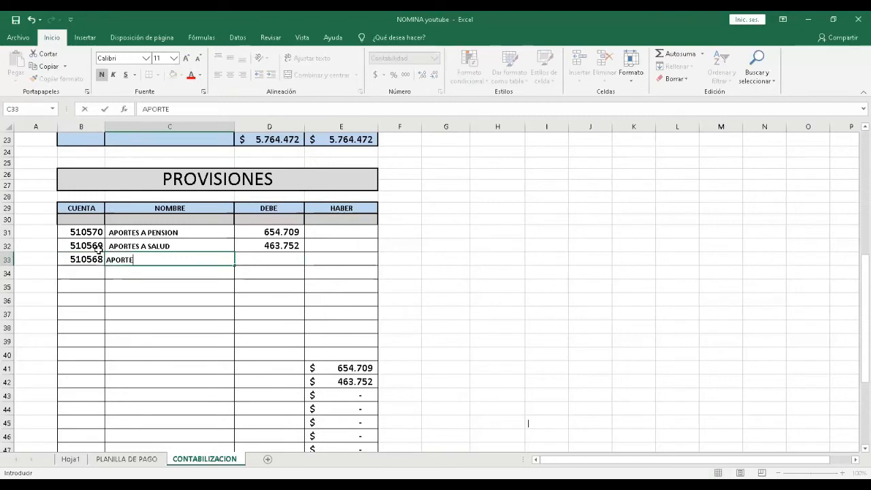
pyautogui.write('S A RIESG')
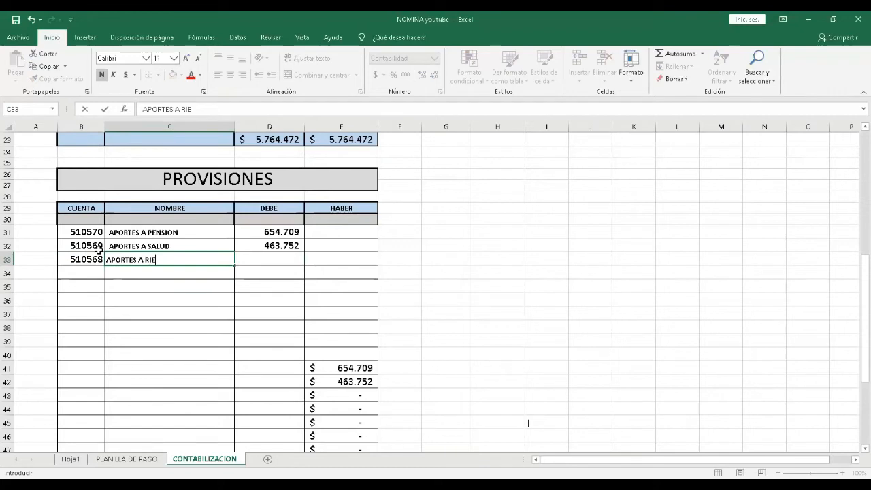
pyautogui.write('OS PROFESIONE')
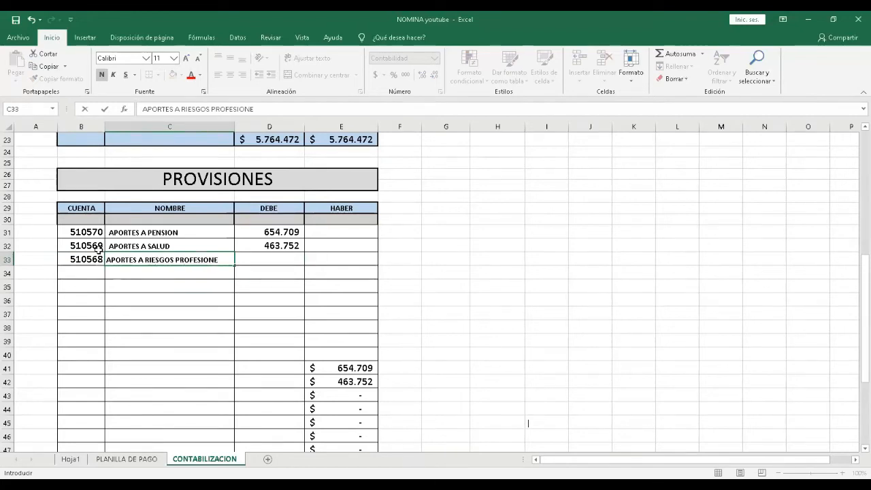
pyautogui.press('BackSpace')
pyautogui.write('ALES')
pyautogui.press('Tab')
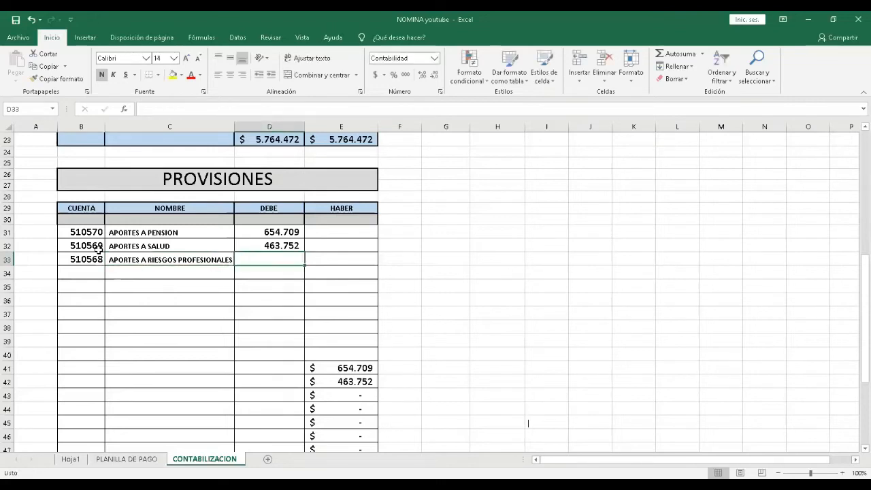
pyautogui.write('28371')
pyautogui.press('Return')
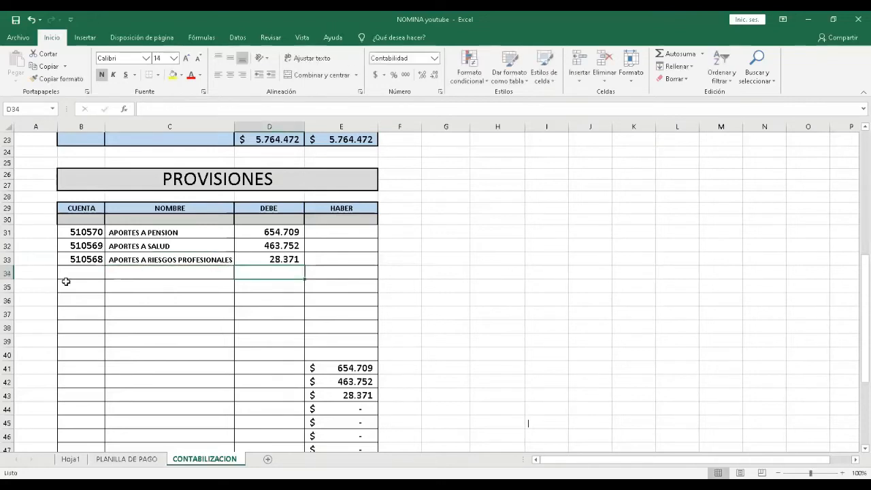
# Look up the Sena provision in PLANILLA DE PAGO and fill row 34 of PROVISIONES with account 510578, name SENA and debit 10.912.
pyautogui.click(71, 271)
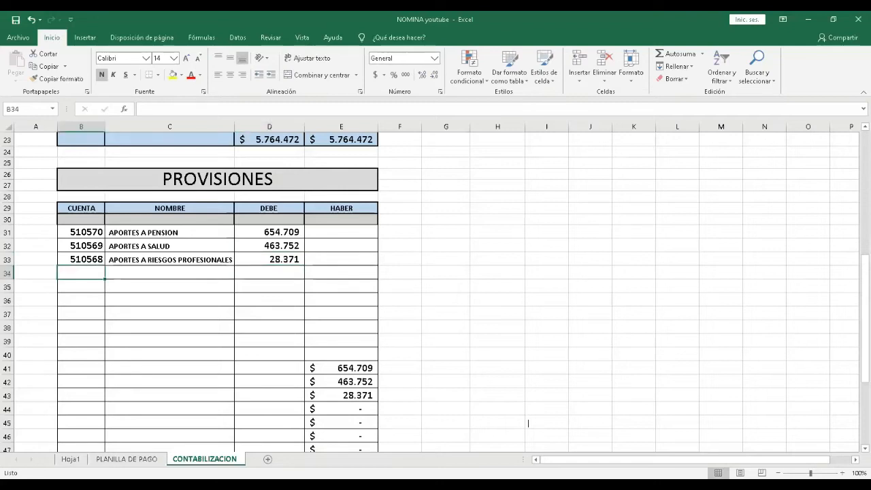
pyautogui.hotkey('ctrl', 'pageup')
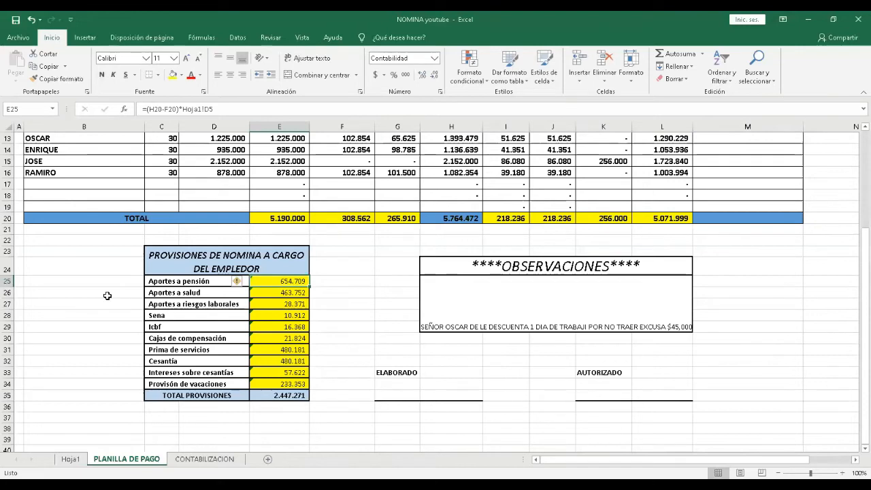
pyautogui.hotkey('ctrl', 'pagedown')
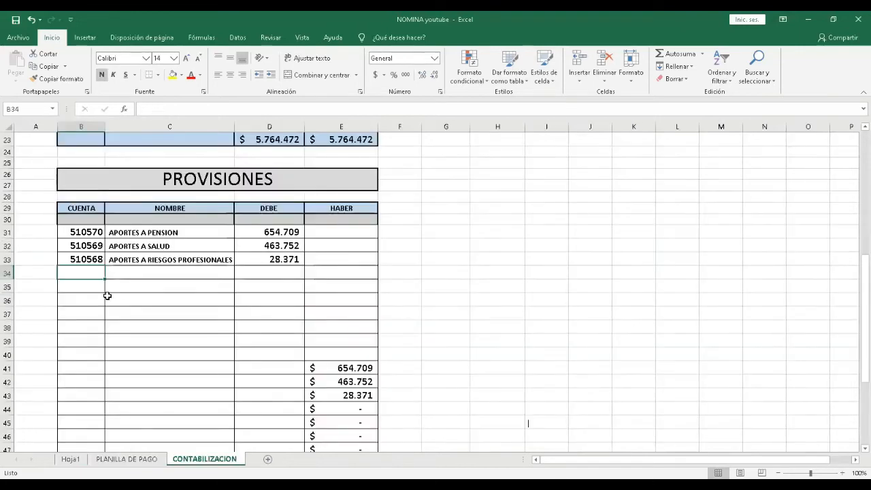
pyautogui.write('51057')
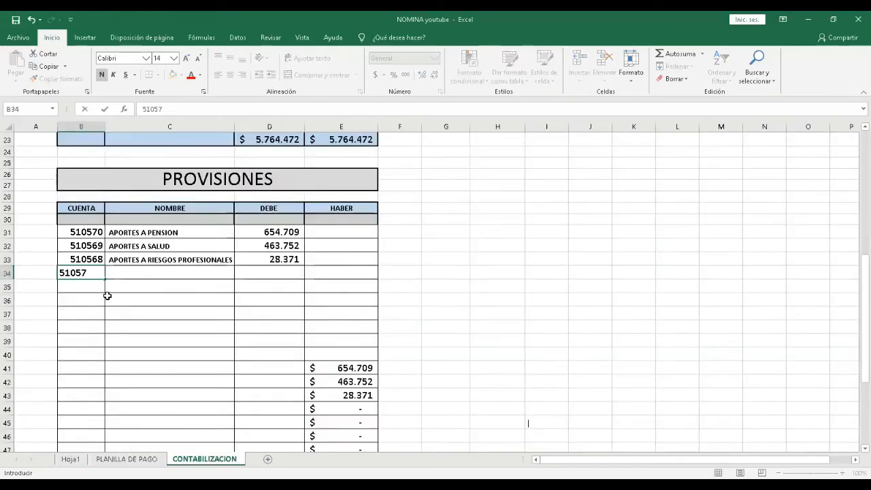
pyautogui.write('8')
pyautogui.press('Tab')
pyautogui.write('SENA')
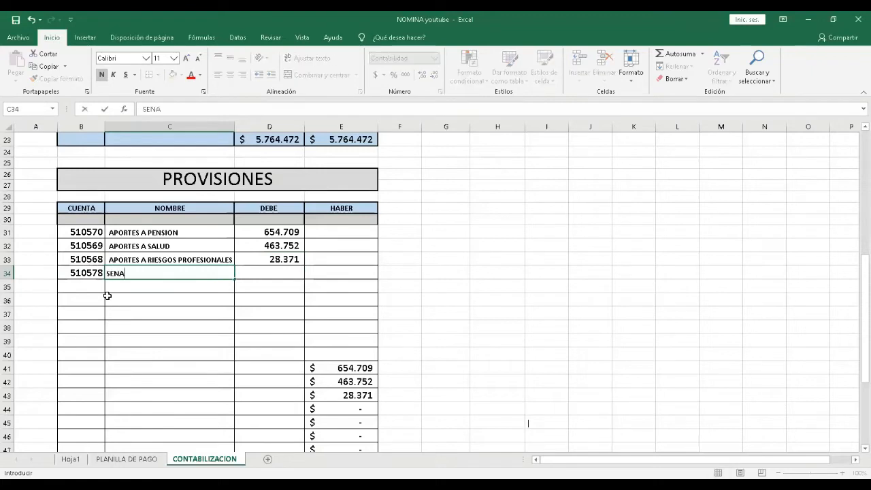
pyautogui.press('Tab')
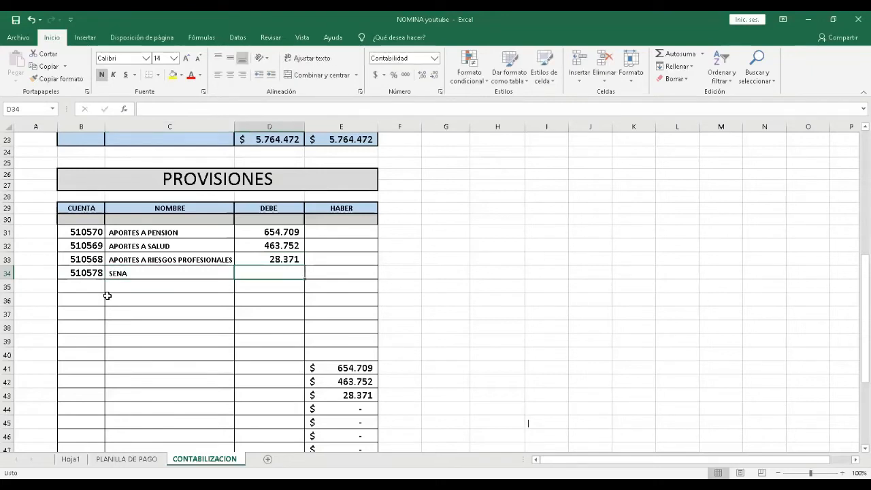
pyautogui.write('10.912')
pyautogui.press('Return')
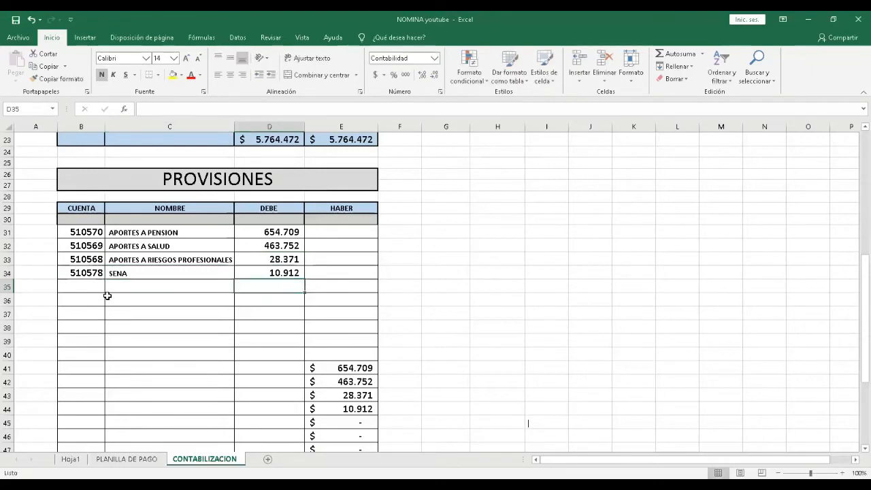
# Look up the Icbf provision in PLANILLA DE PAGO and fill row 35 of PROVISIONES with account 510575, name ICBF and debit 16.368.
pyautogui.press('Left')
pyautogui.press('Left')
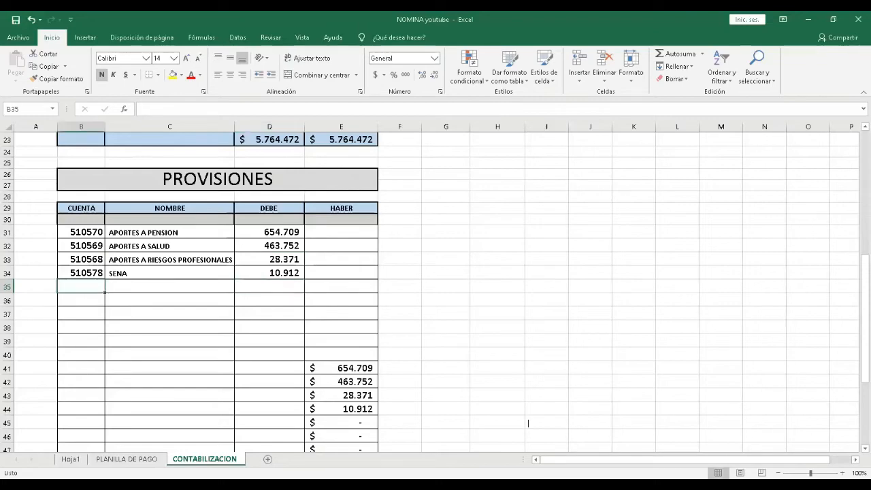
pyautogui.hotkey('ctrl', 'pageup')
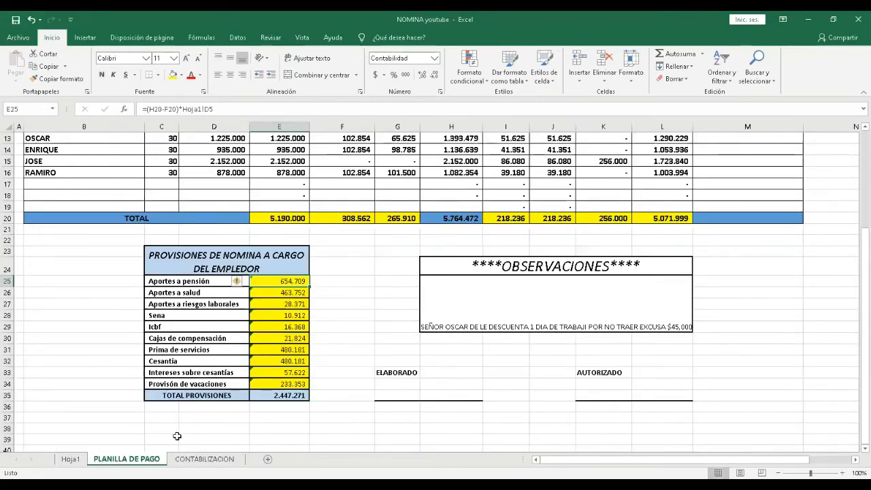
pyautogui.hotkey('ctrl', 'pagedown')
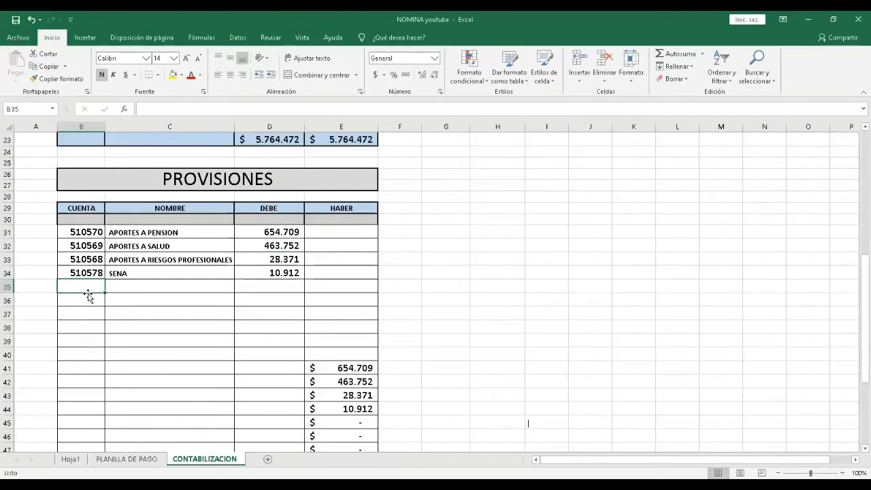
pyautogui.write('51057')
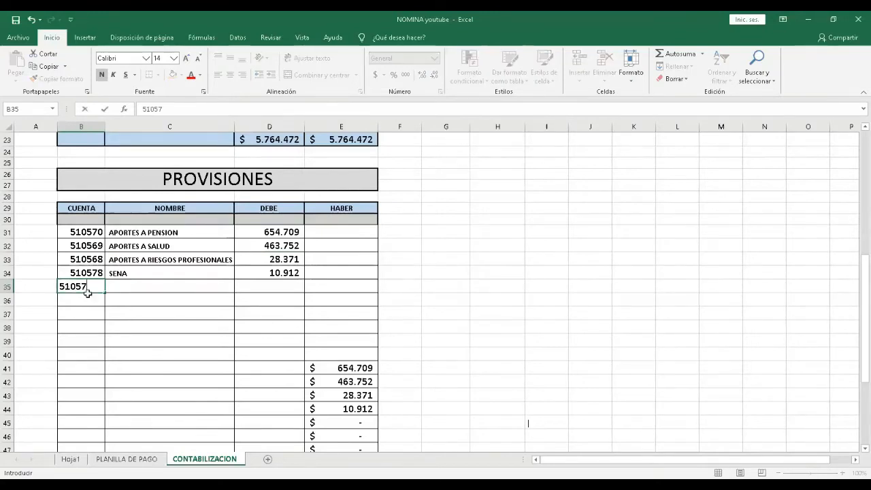
pyautogui.write('5')
pyautogui.press('Tab')
pyautogui.write('I')
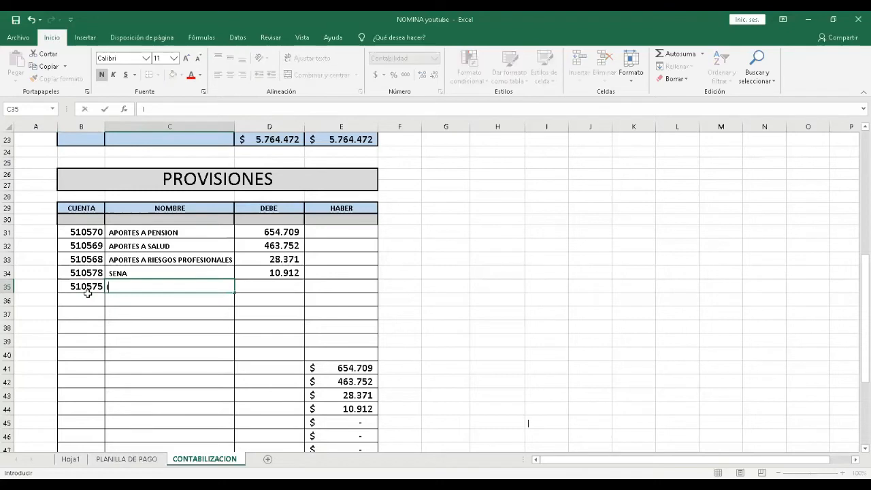
pyautogui.write('CBF')
pyautogui.press('Tab')
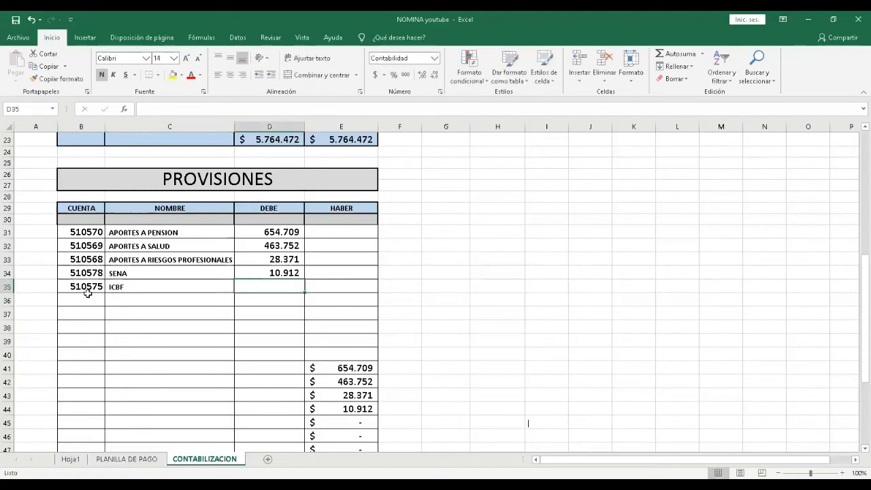
pyautogui.write('16.3')
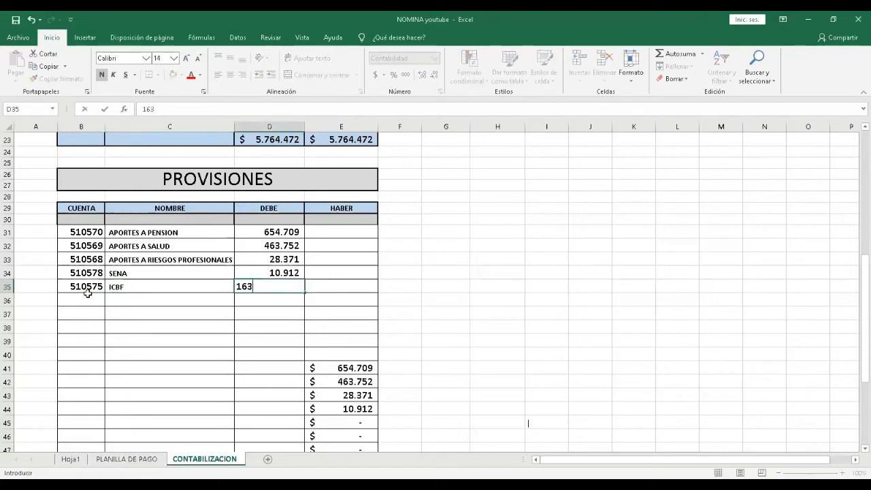
pyautogui.write('68')
pyautogui.press('Tab')
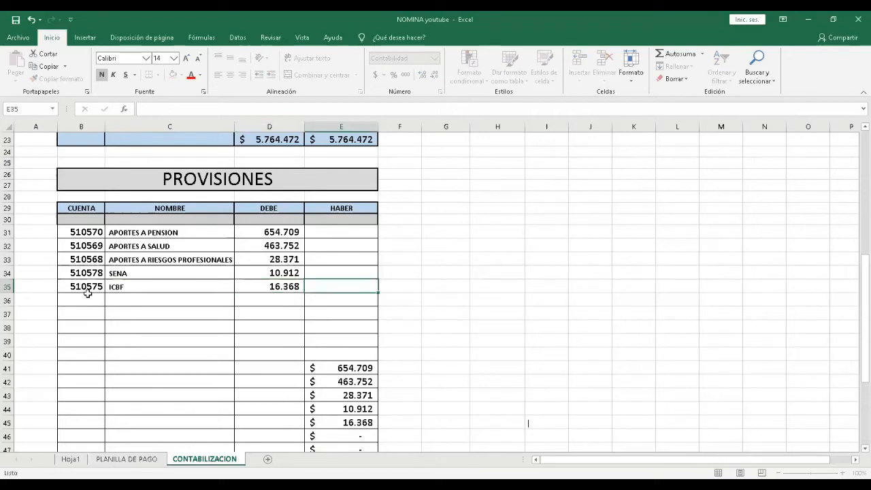
# Look up the Cajas de compensación provision in PLANILLA DE PAGO and enter account 510572 in row 36 of PROVISIONES.
pyautogui.click(91, 302)
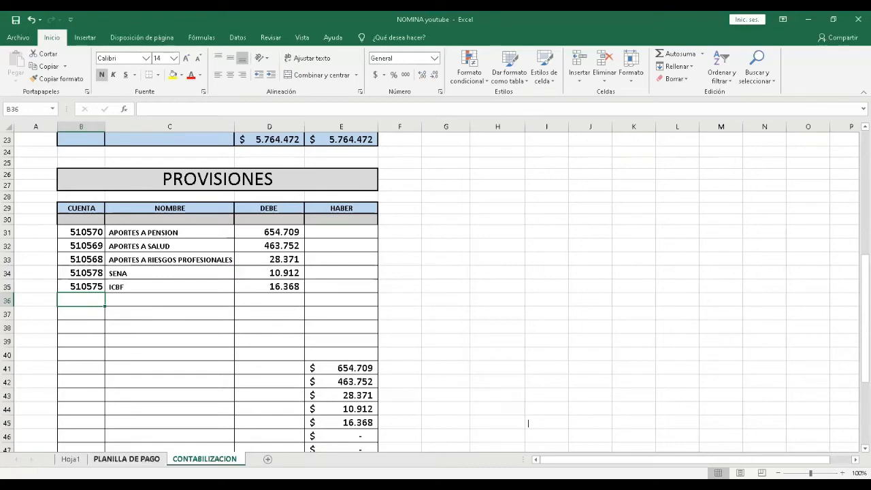
pyautogui.click(127, 458)
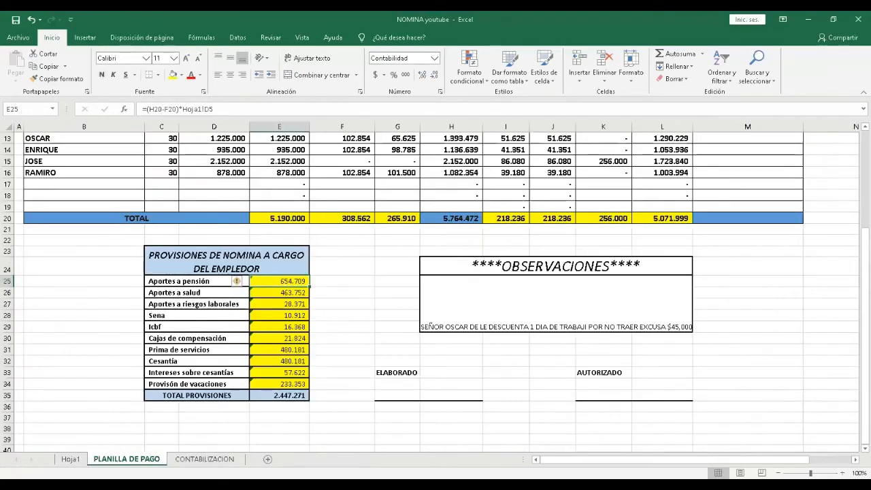
pyautogui.hotkey('ctrl', 'pagedown')
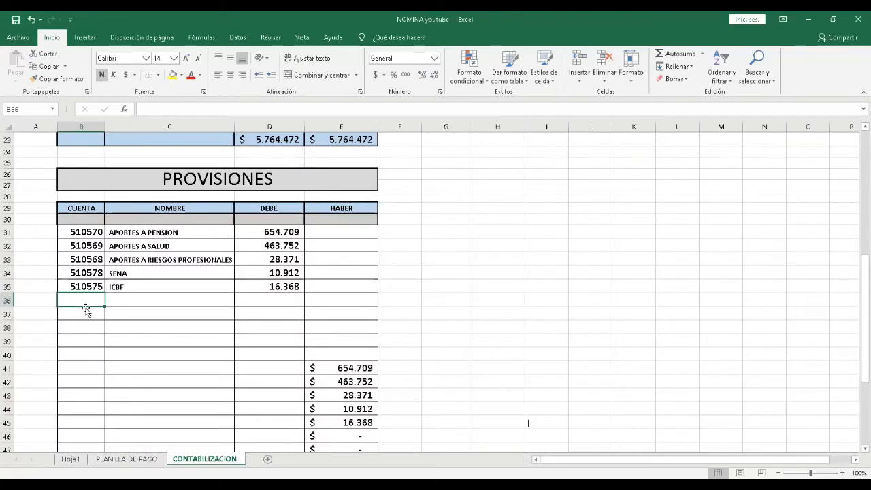
pyautogui.write('5105')
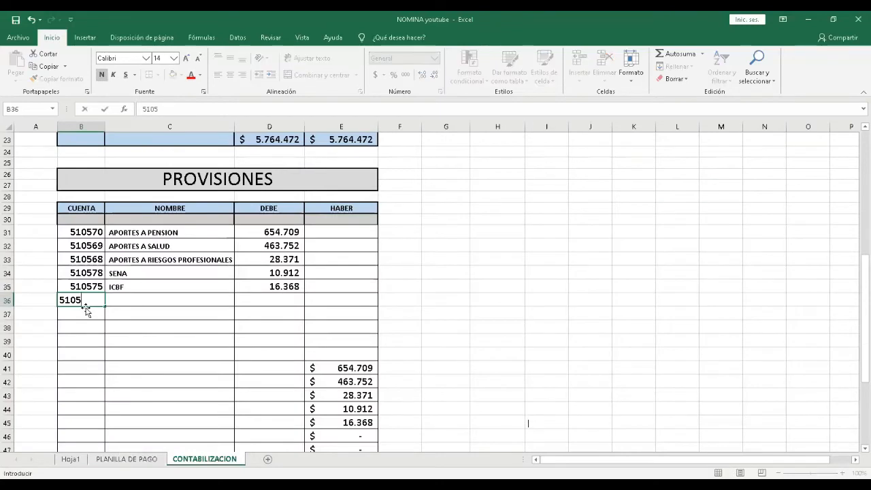
pyautogui.write('72')
pyautogui.press('Tab')
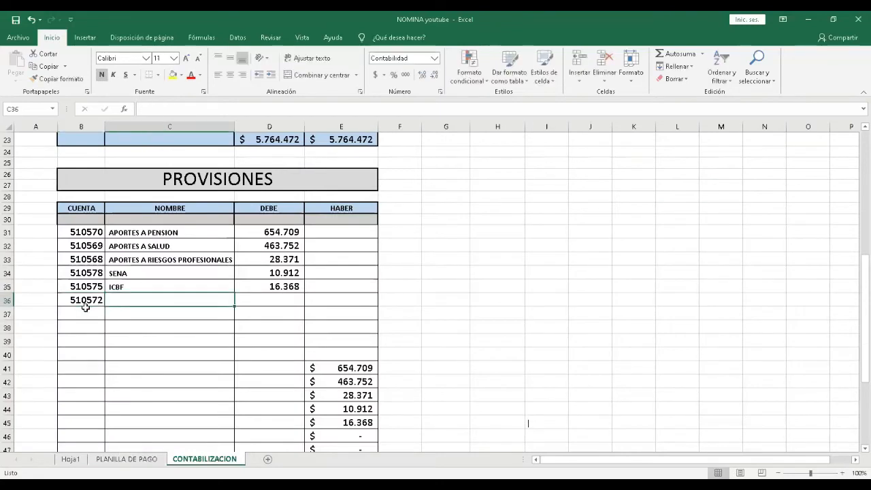
# Name account 510572 CAJA DE COMPENSACION and record 21.824 as its debit (DEBE).
pyautogui.write('CAJA DE CO')
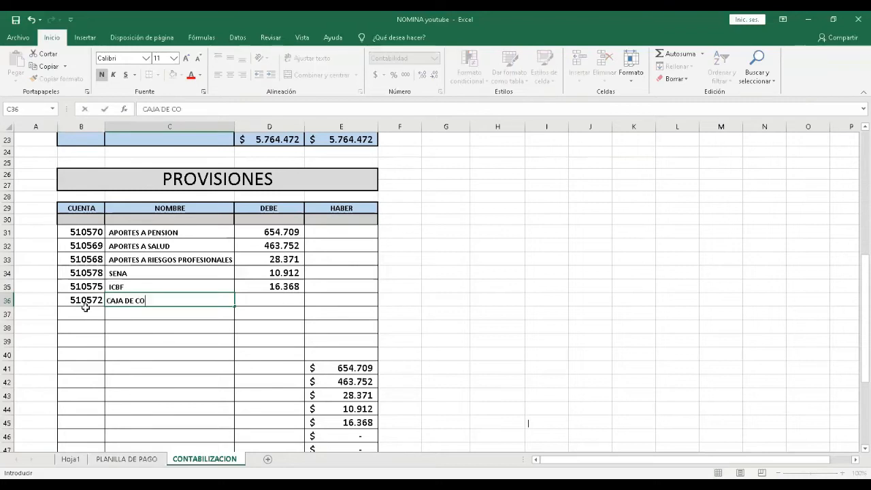
pyautogui.write('MPENS')
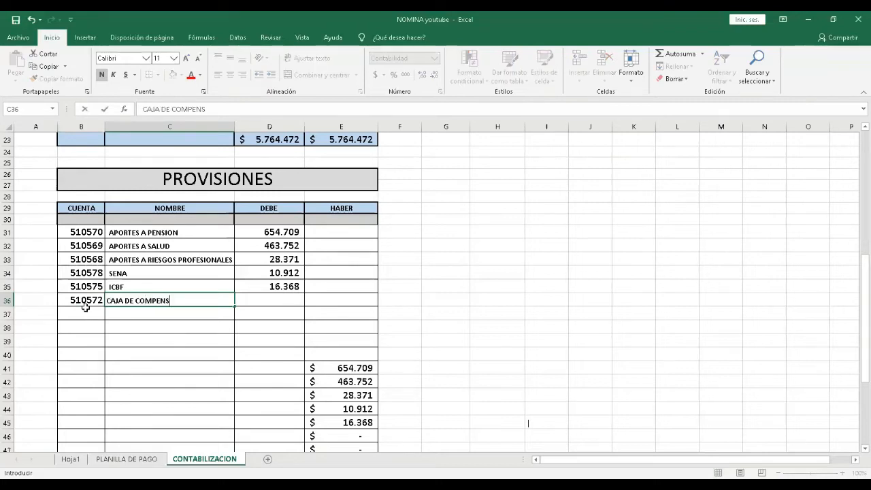
pyautogui.write('ACION')
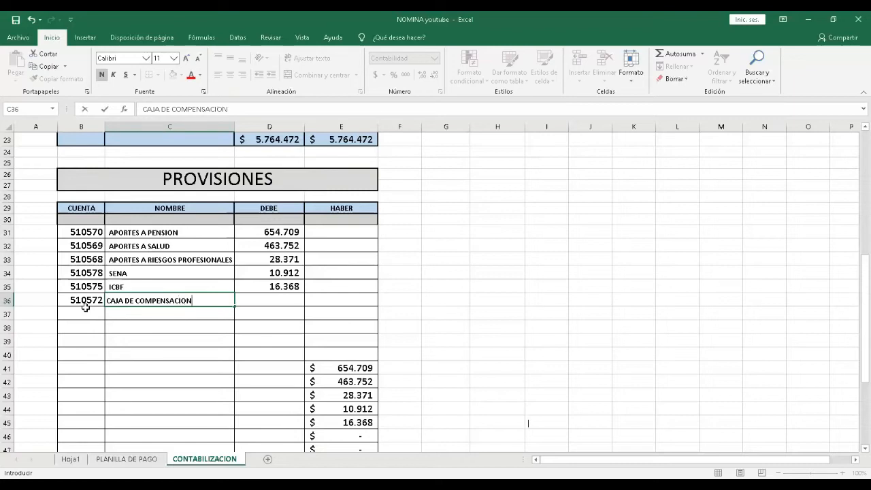
pyautogui.press('Tab')
pyautogui.write('21.8')
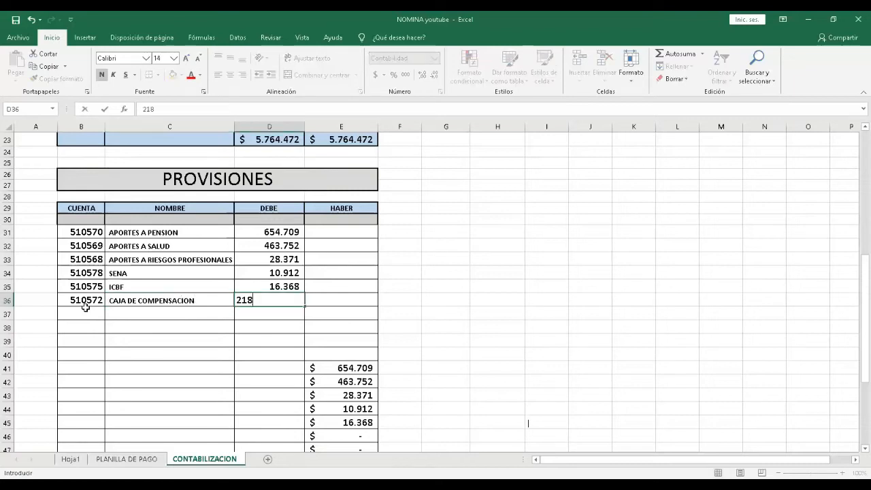
pyautogui.write('24')
pyautogui.press('Return')
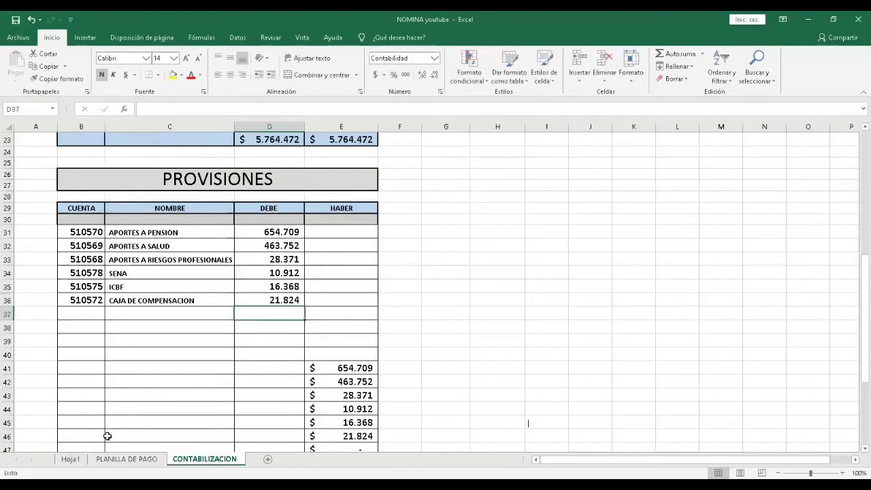
pyautogui.press('Left')
pyautogui.press('Left')
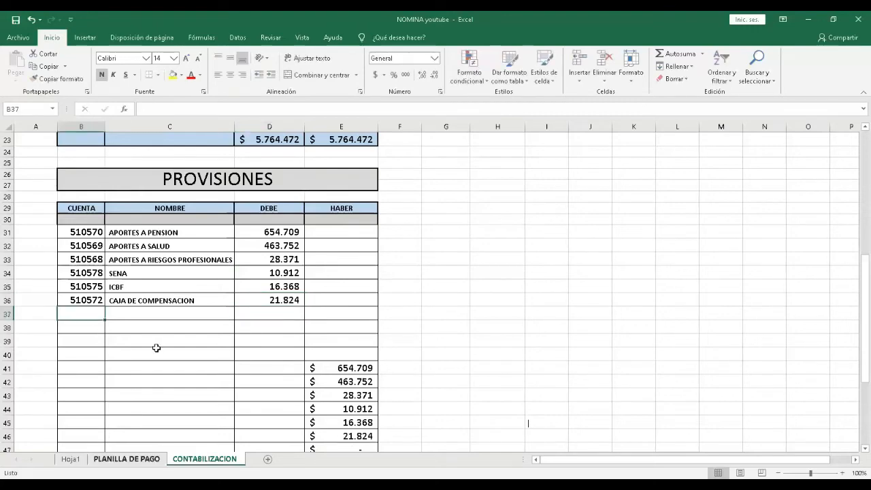
# Compare the provisions list in PLANILLA DE PAGO with the accounts and names recorded in rows 31 to 36 of PROVISIONES.
pyautogui.hotkey('ctrl', 'pageup')
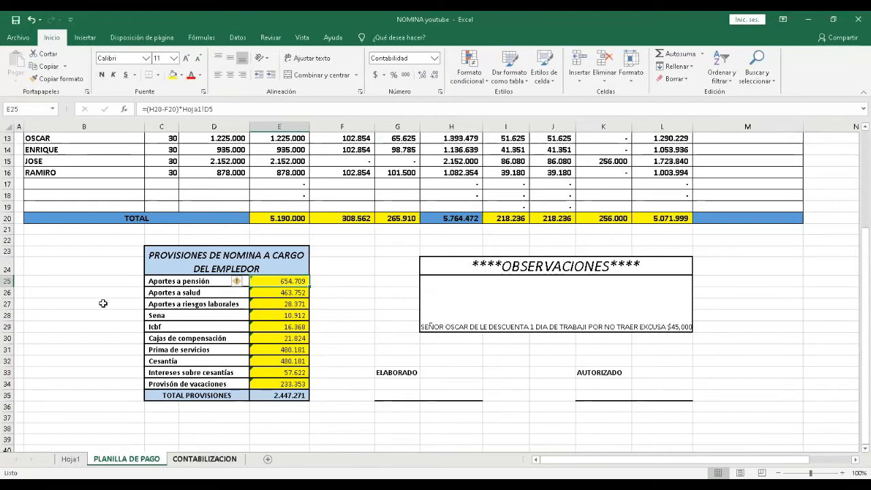
pyautogui.hotkey('ctrl', 'pagedown')
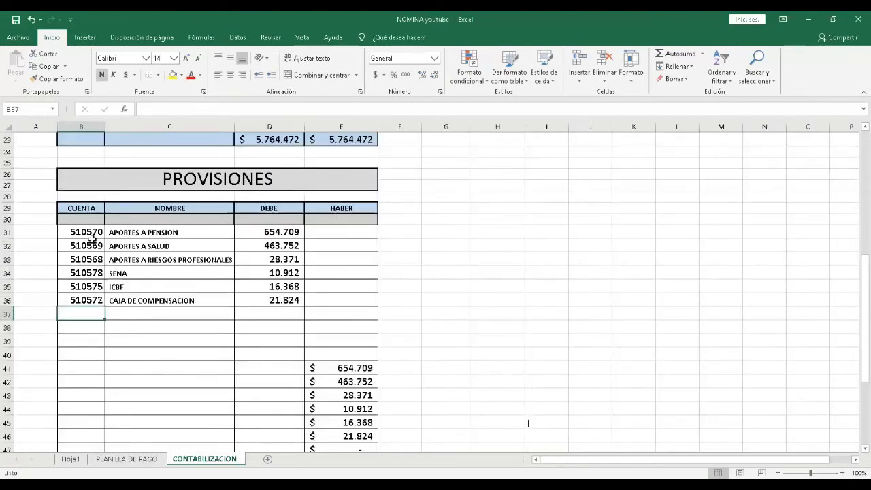
pyautogui.moveTo(86, 232); pyautogui.dragTo(220, 296)
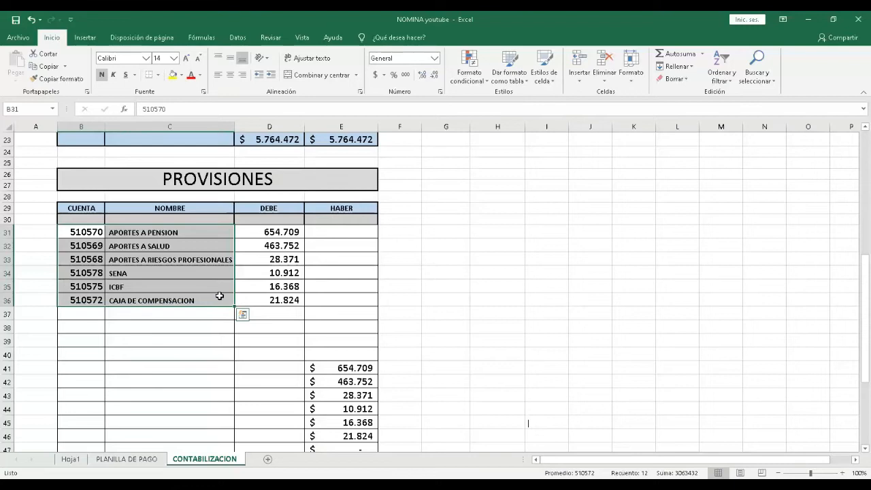
pyautogui.press('Down')
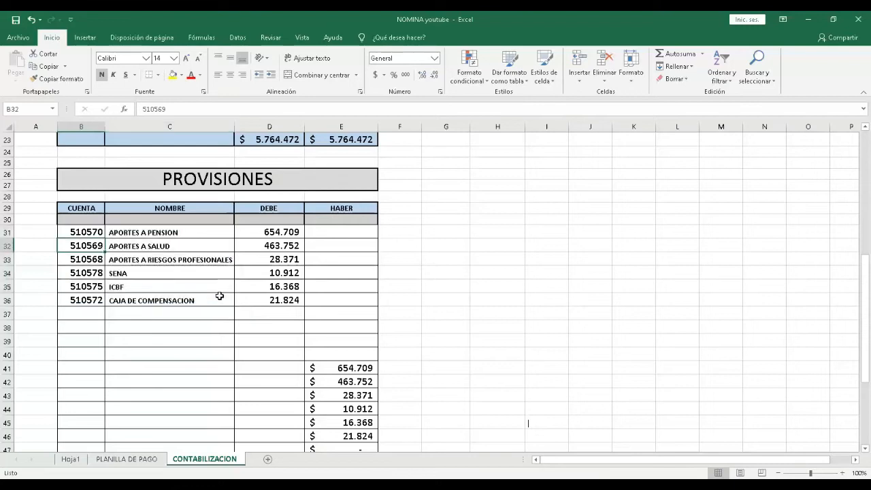
pyautogui.press('Down')
pyautogui.press('Down')
pyautogui.press('Down')
pyautogui.press('Down')
pyautogui.press('Down')
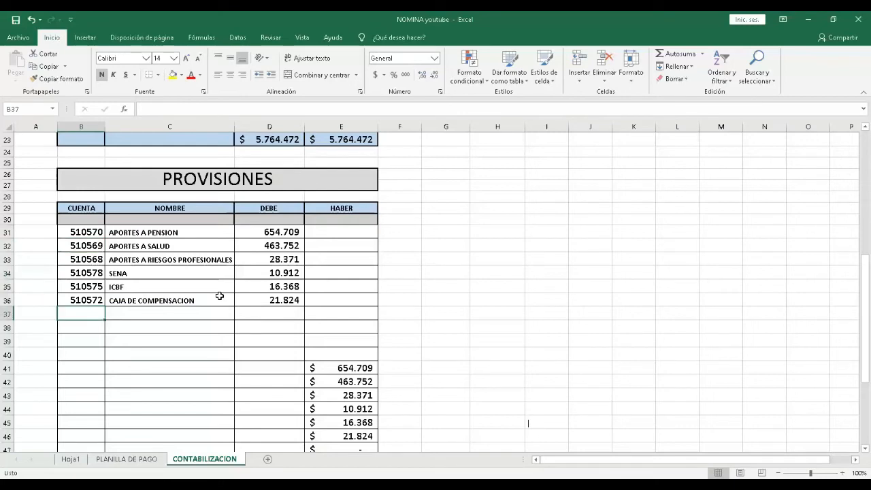
# Fill the labels from Prima de servicios to Provisión de vacaciones in PLANILLA DE PAGO with green.
pyautogui.click(132, 458)
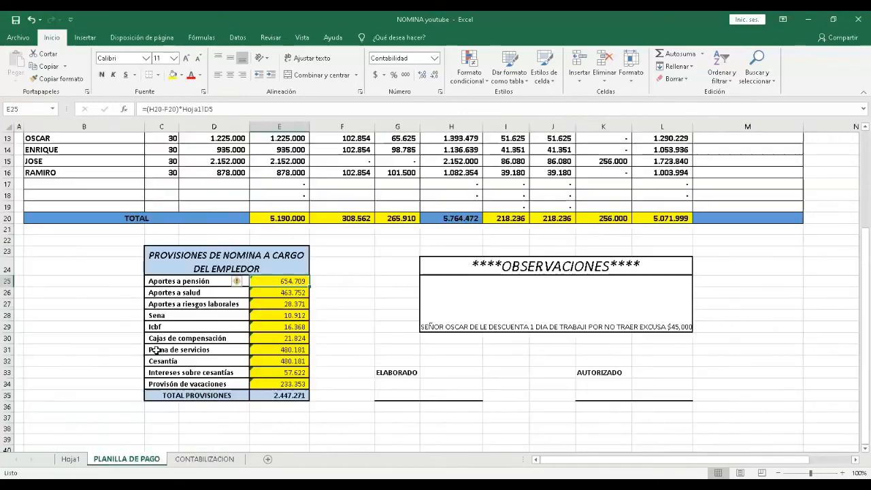
pyautogui.moveTo(164, 346); pyautogui.dragTo(222, 385)
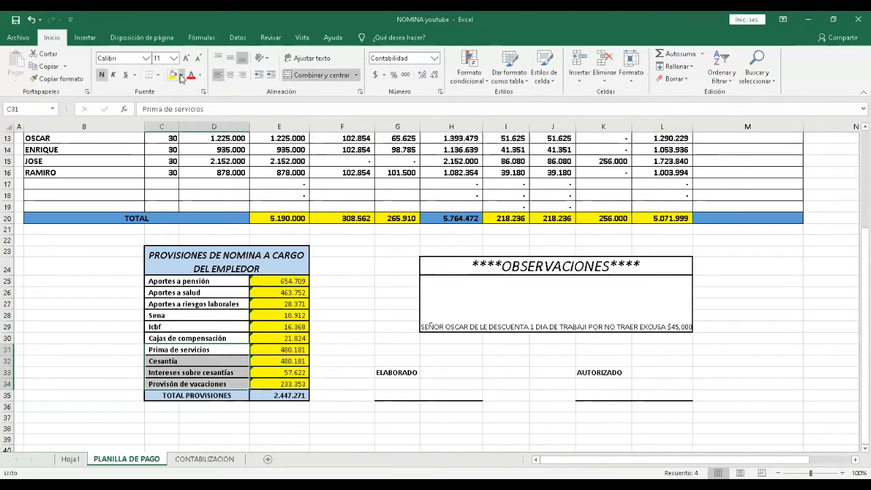
pyautogui.click(213, 161)
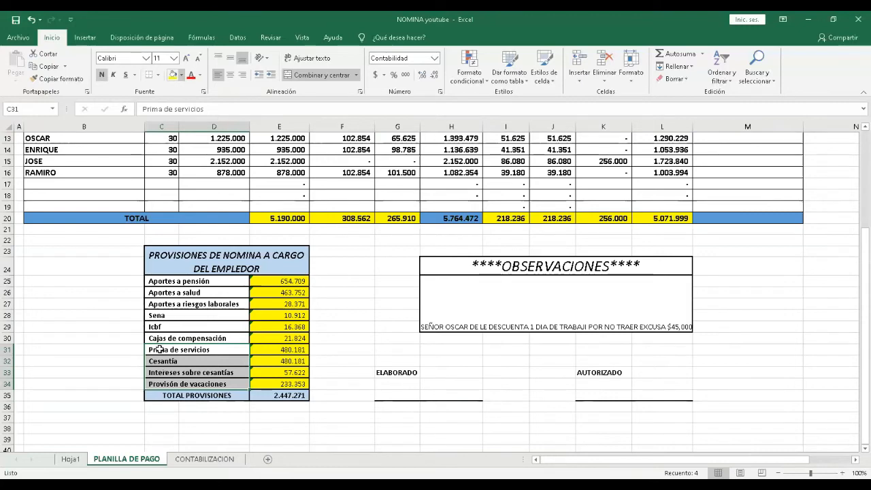
pyautogui.press('Left')
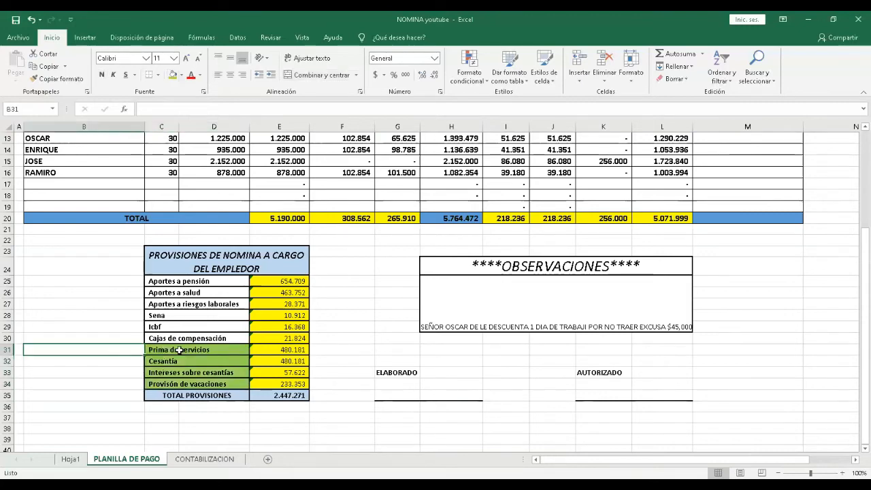
pyautogui.moveTo(179, 350); pyautogui.dragTo(177, 383)
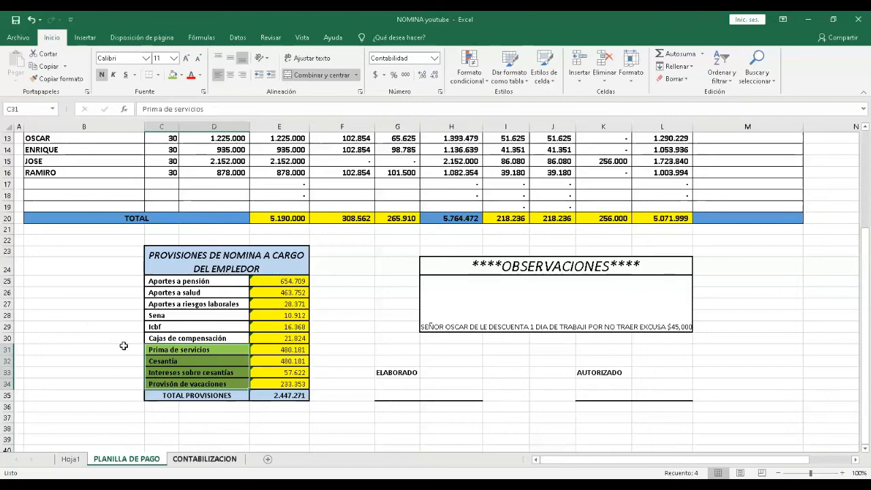
# Look up the Prima de servicios provision and fill row 37 of PROVISIONES with account 510539, name PRIMAS DE SERVICIOS and debit 480.181.
pyautogui.click(205, 459)
pyautogui.click(127, 460)
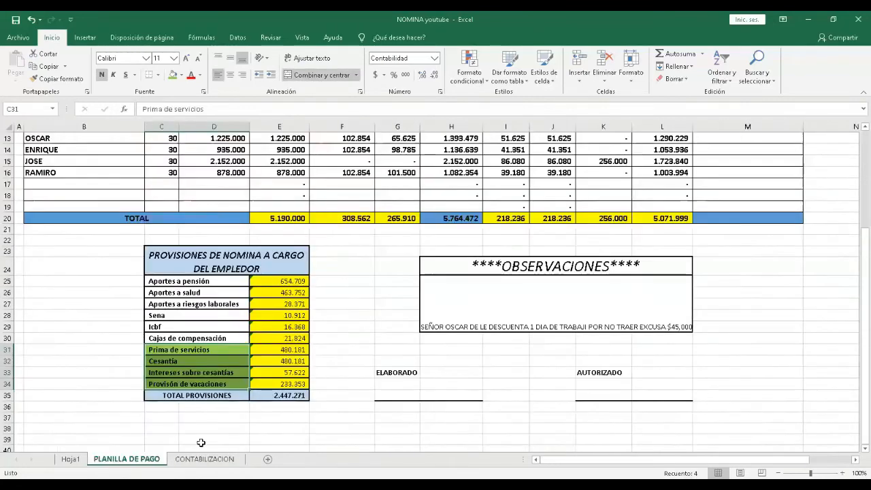
pyautogui.click(205, 459)
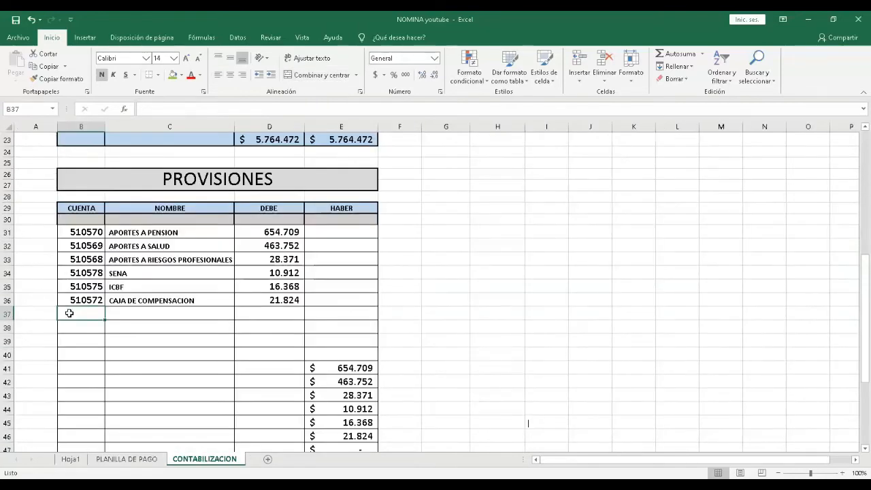
pyautogui.write('5')
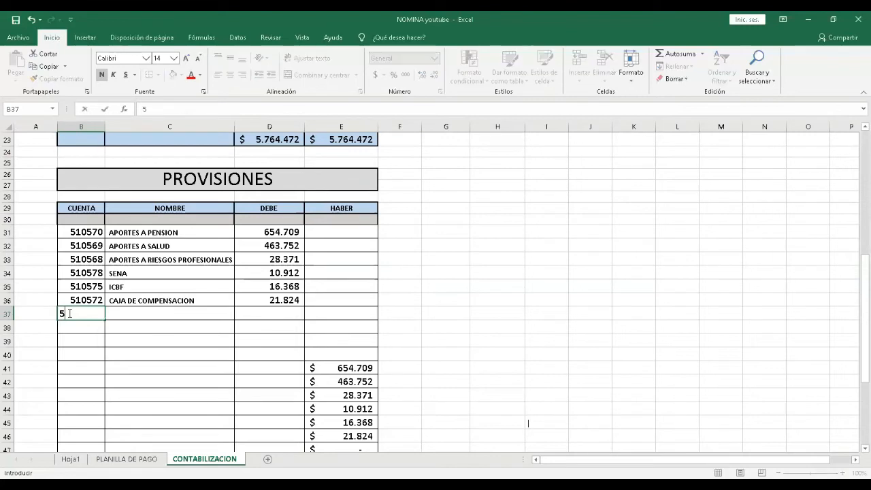
pyautogui.write('10539')
pyautogui.press('Tab')
pyautogui.write('PRIM')
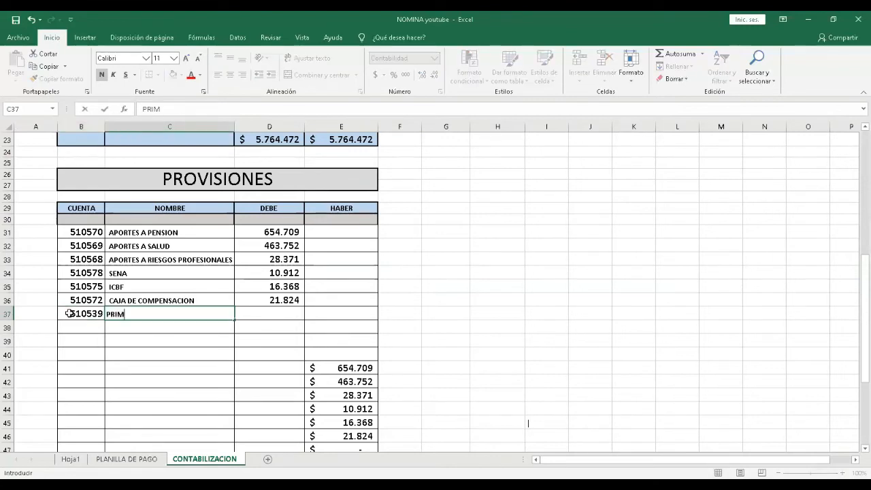
pyautogui.write('AS DE SERVICIOS')
pyautogui.press('Tab')
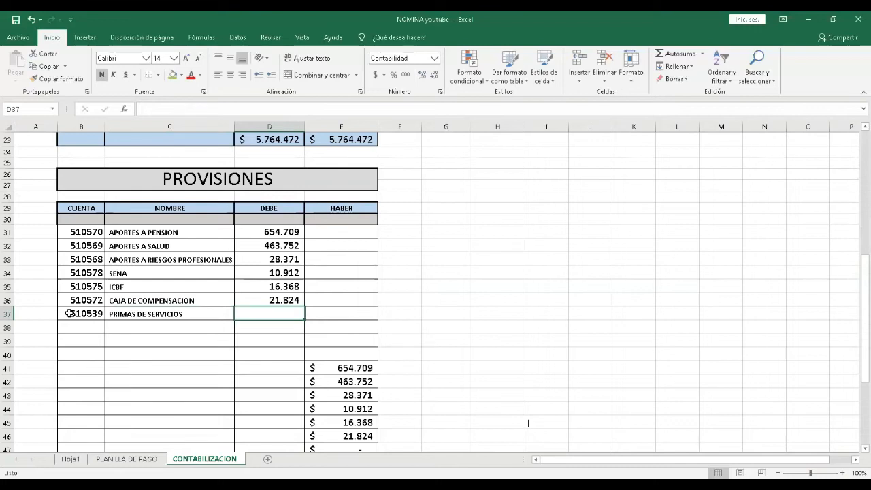
pyautogui.write('480181')
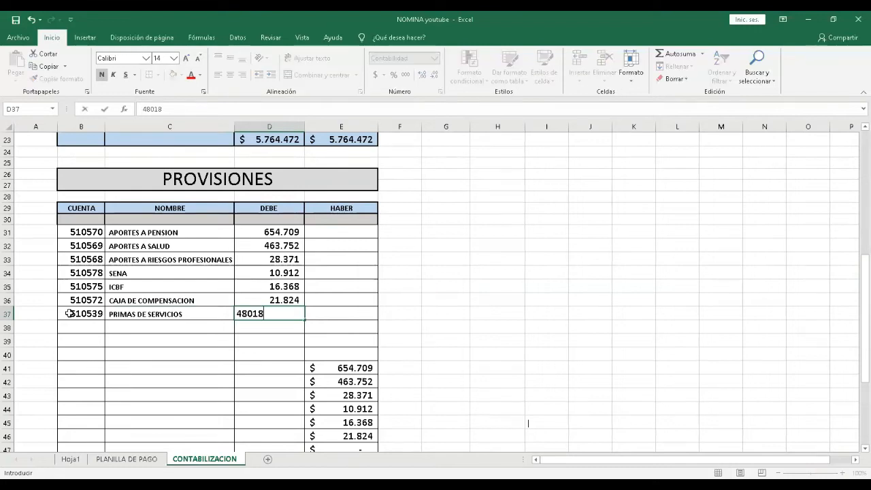
pyautogui.press('Tab')
# Fill row 38 of PROVISIONES with account 510530, name CESANTIAS and debit 480.181.
pyautogui.click(89, 329)
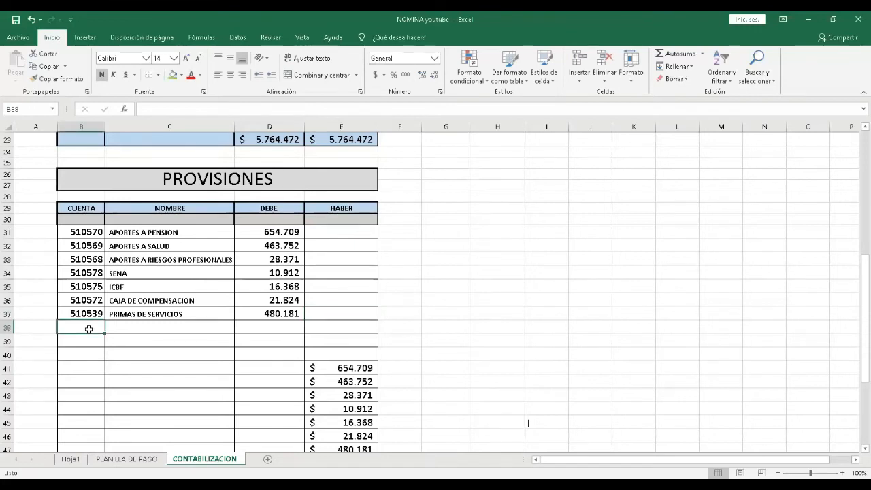
pyautogui.write('51')
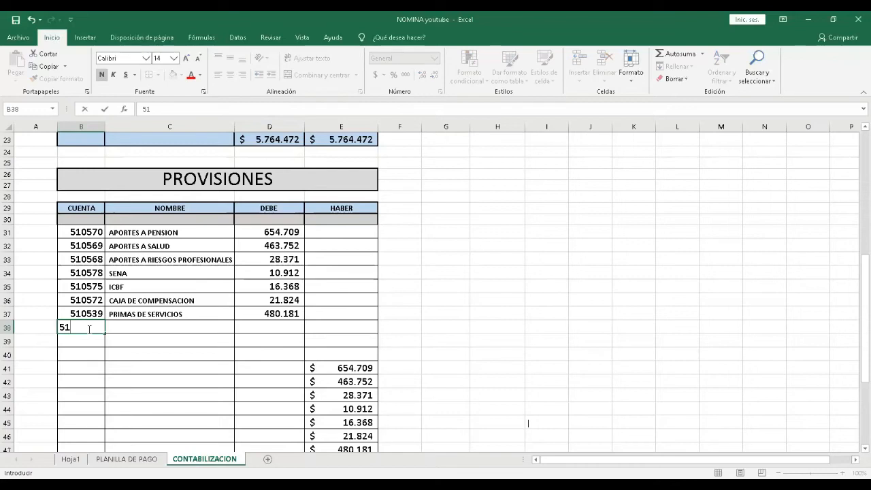
pyautogui.write('0530')
pyautogui.press('Tab')
pyautogui.write('CESANTIAS')
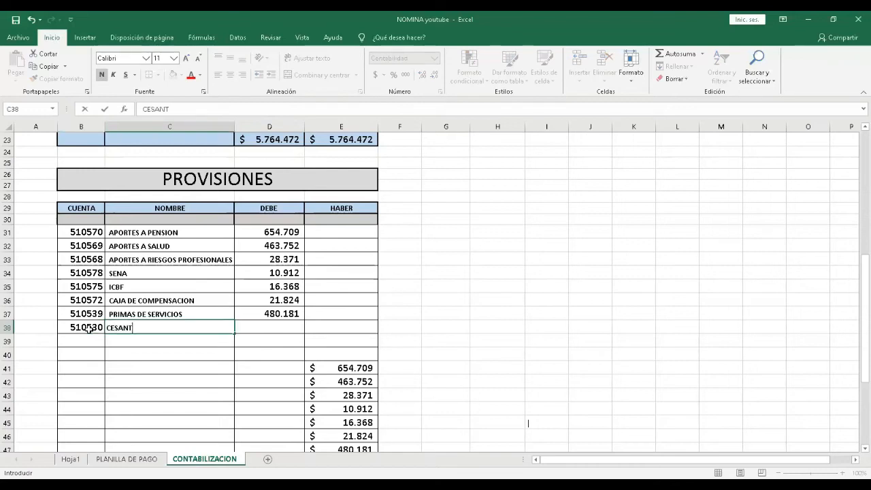
pyautogui.press('Tab')
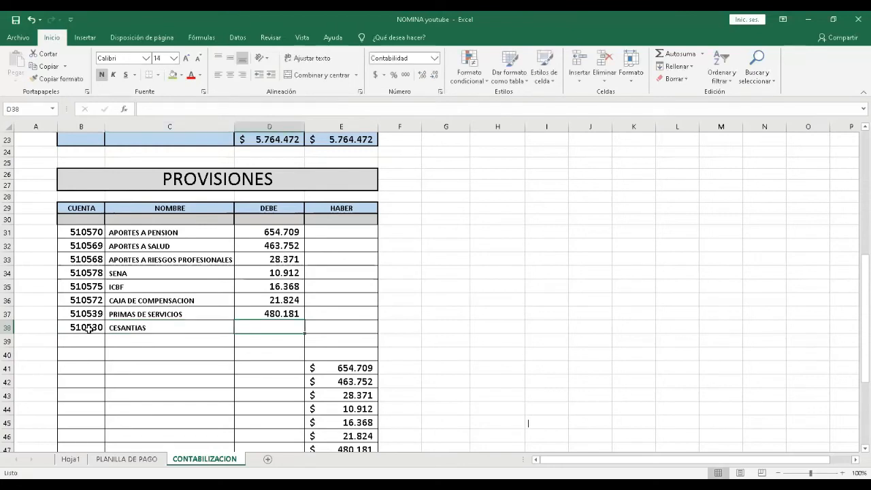
pyautogui.write('480')
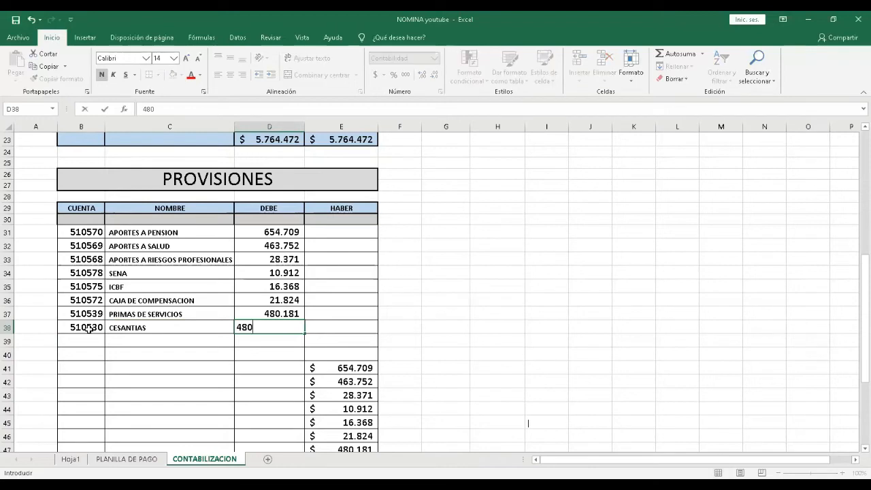
pyautogui.write('.181')
pyautogui.press('Return')
# Enter account 510533 in row 39 of the PROVISIONES table.
pyautogui.press('Left')
pyautogui.press('Left')
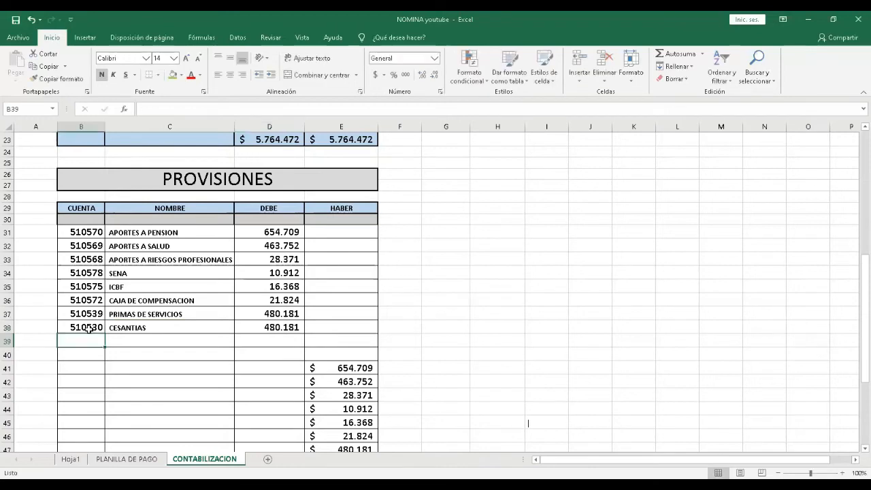
pyautogui.write('51')
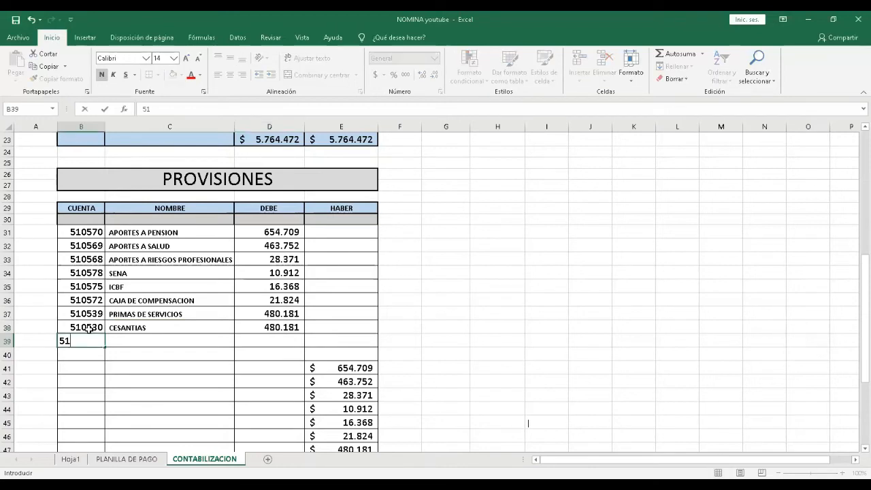
pyautogui.write('0530')
pyautogui.press('Tab')
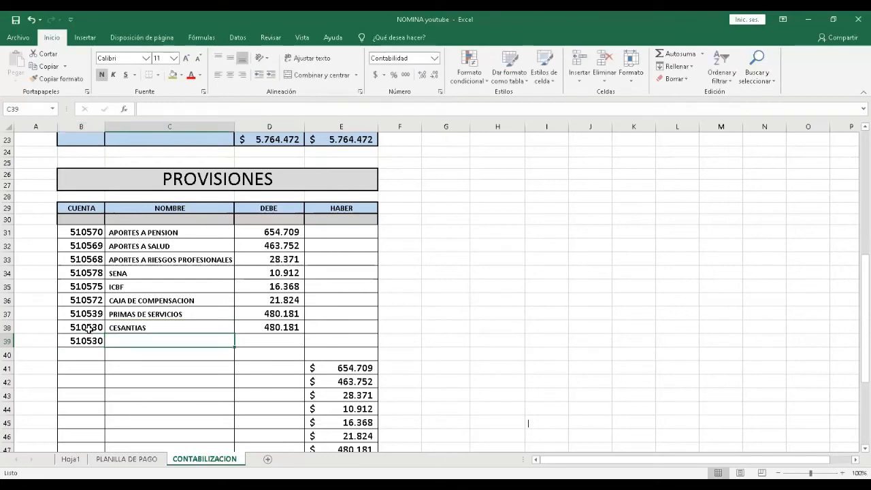
pyautogui.write('INT')
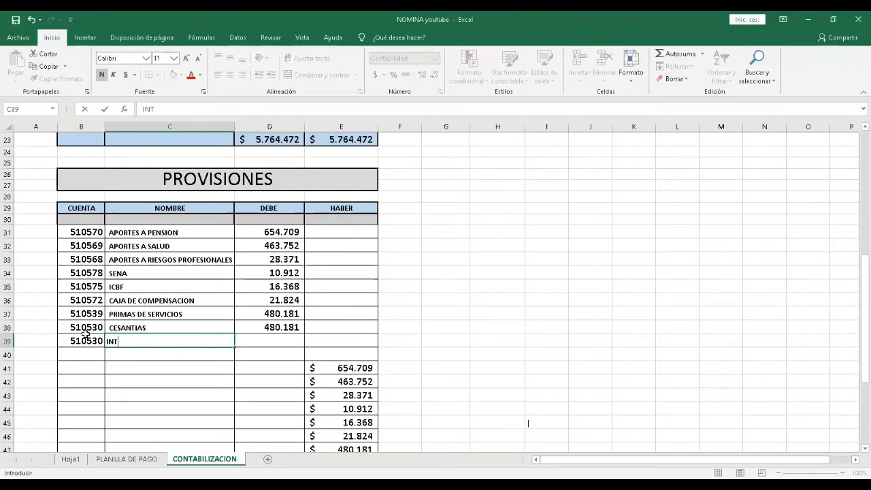
pyautogui.click(85, 336)
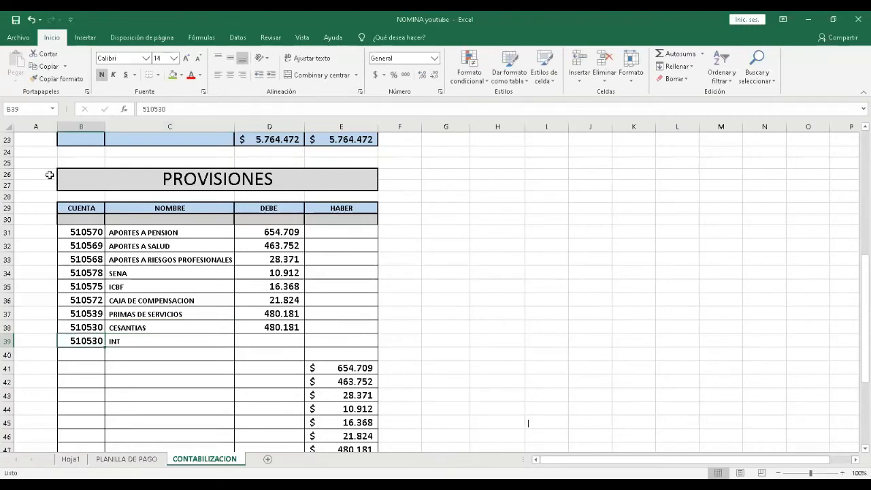
pyautogui.click(198, 108)
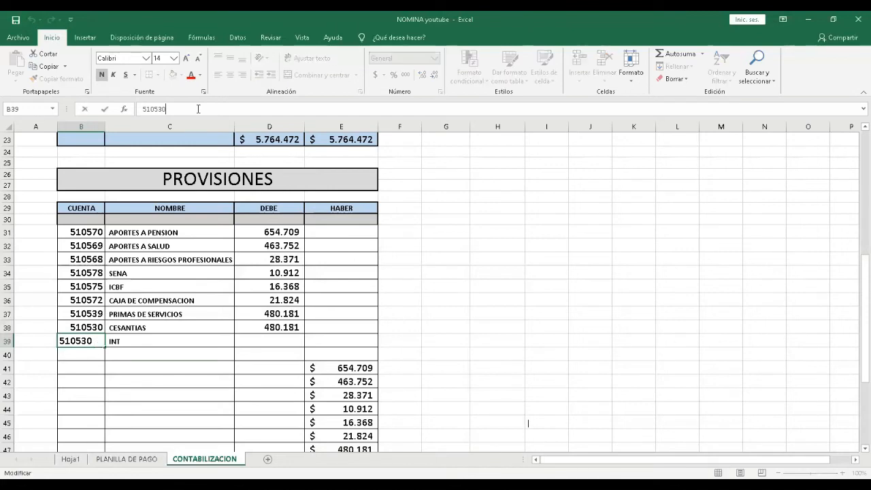
pyautogui.press('BackSpace')
pyautogui.write('3')
pyautogui.press('Tab')
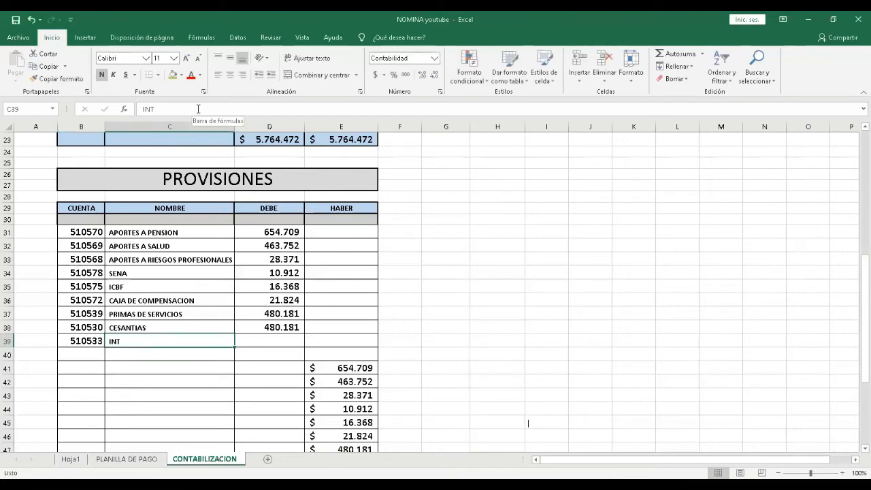
# Complete row 39 of PROVISIONES with the name INTERES SOBRE CESANTIAS and debit 57.622.
pyautogui.write('INTERES SOBRE')
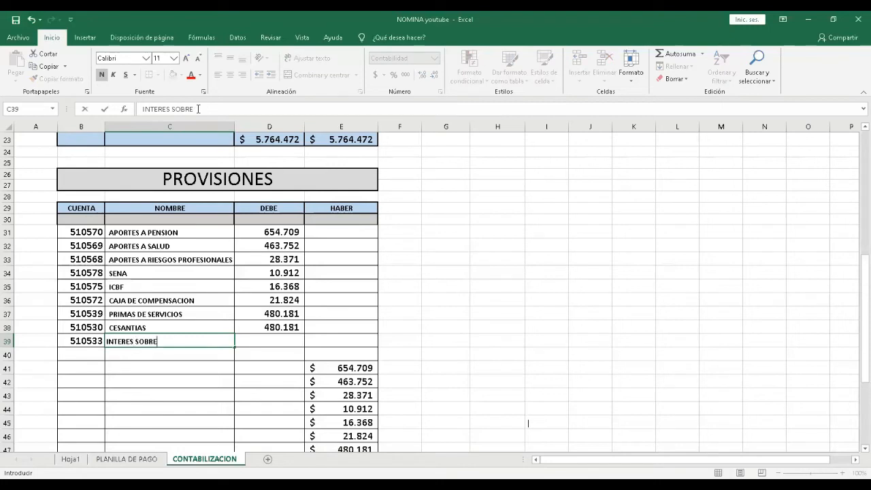
pyautogui.write(' CESANTIAS')
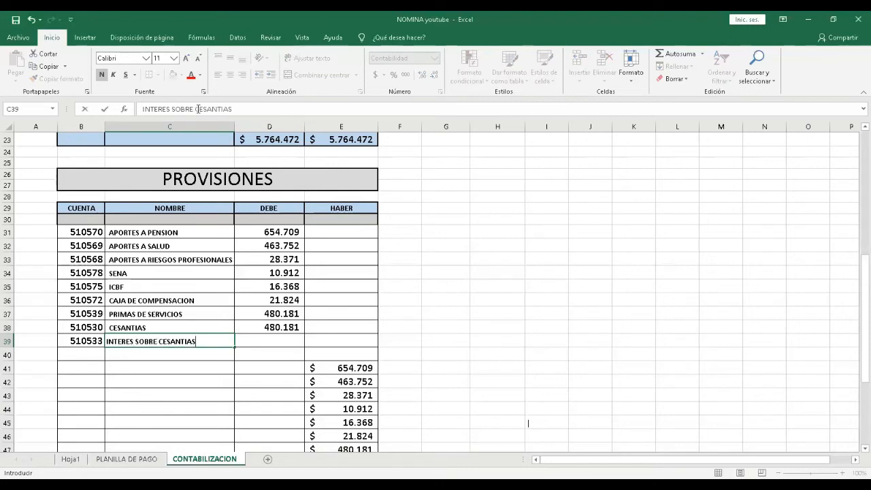
pyautogui.press('Tab')
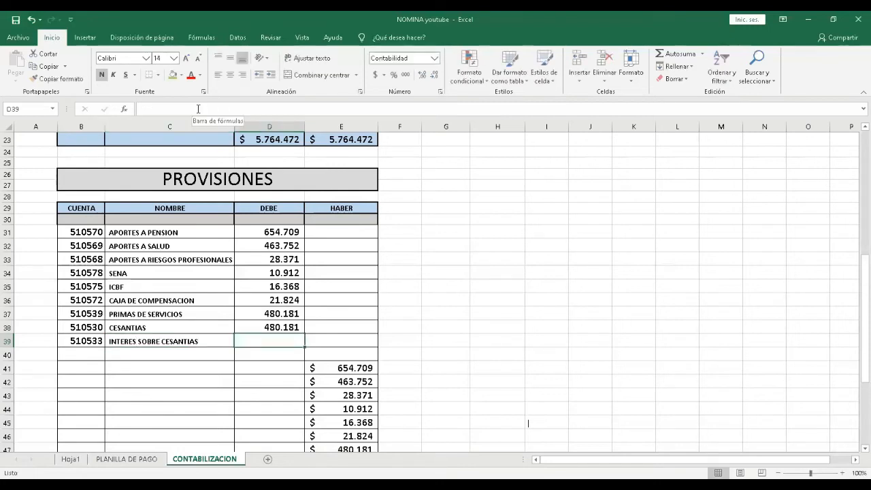
pyautogui.write('57622')
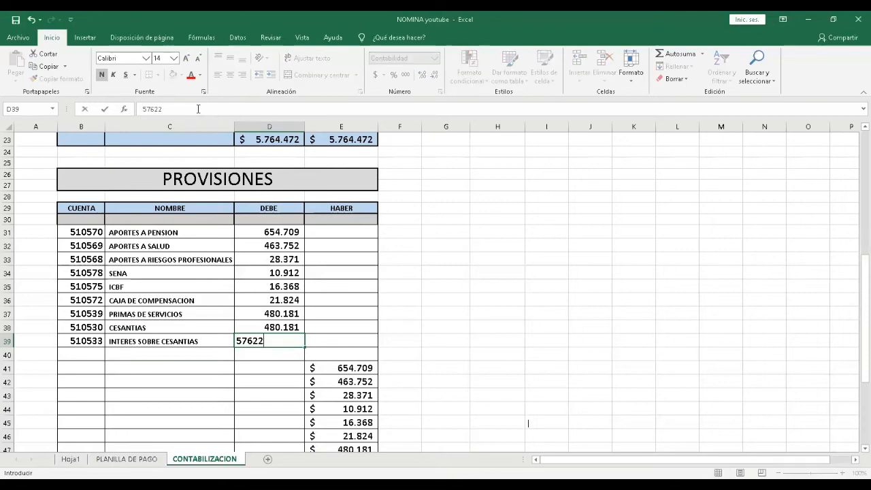
pyautogui.press('Return')
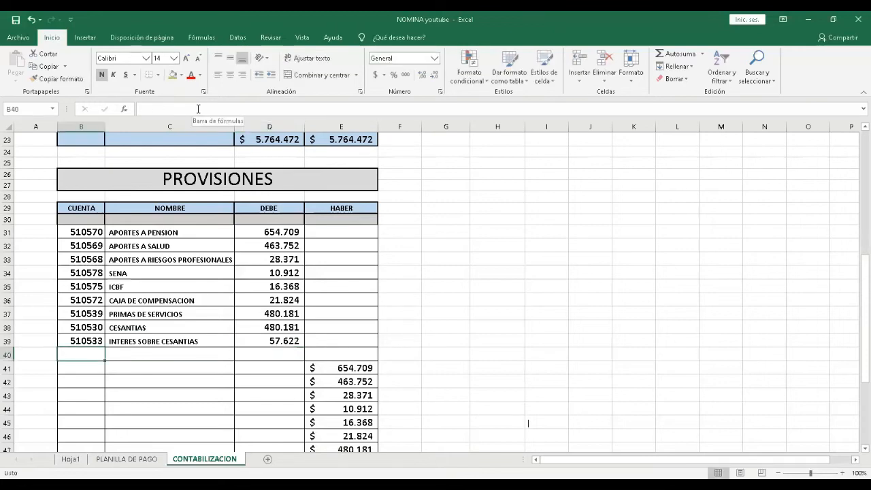
# Fill row 40 of PROVISIONES with account 510536, name VACACIONES and debit 233.353.
pyautogui.write('510536')
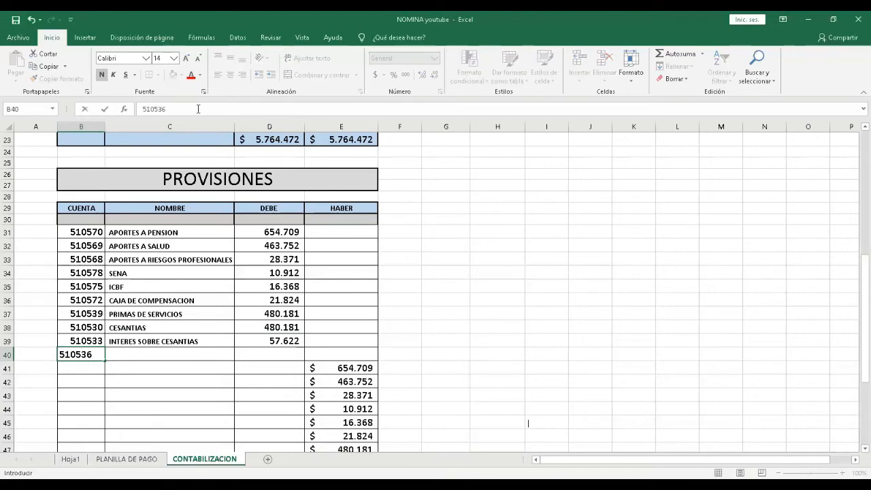
pyautogui.press('Tab')
pyautogui.write('VACA')
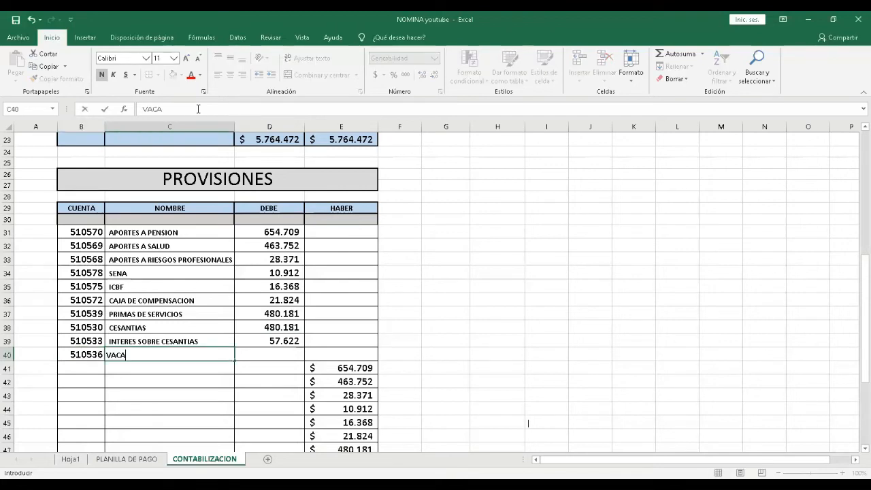
pyautogui.write('CIONES')
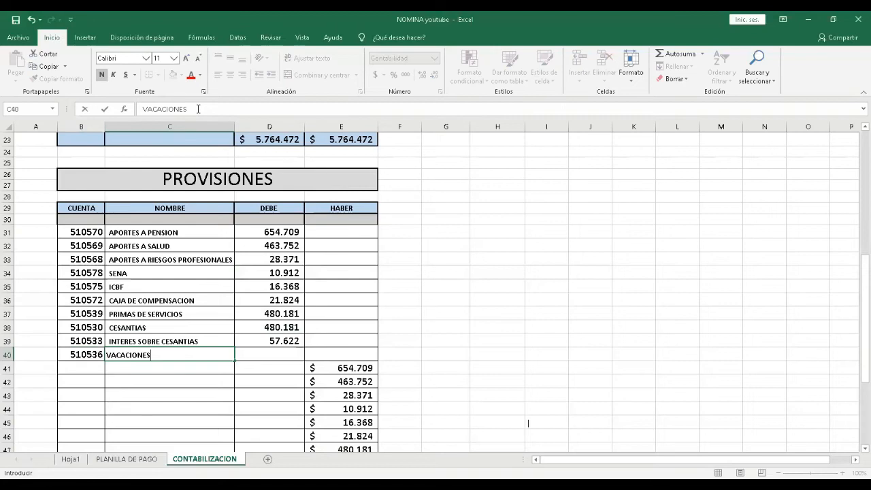
pyautogui.press('Tab')
pyautogui.write('2')
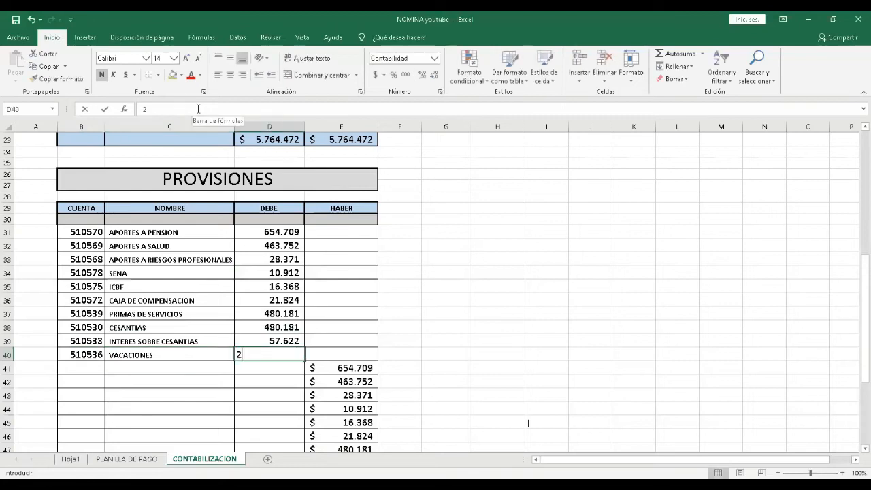
pyautogui.write('33.353')
pyautogui.press('Return')
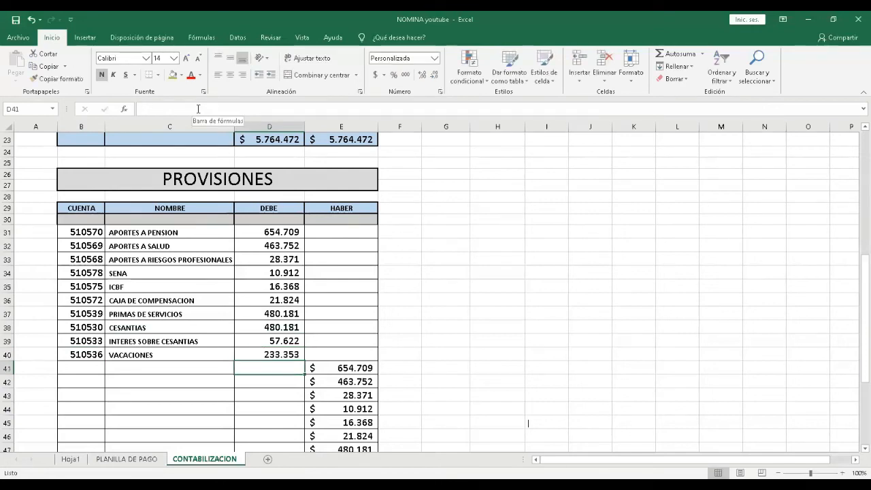
# Review the employer provisions in PLANILLA DE PAGO and fill row 41 of PROVISIONES with account 238030 and name APORTES A PENSION.
pyautogui.click(120, 460)
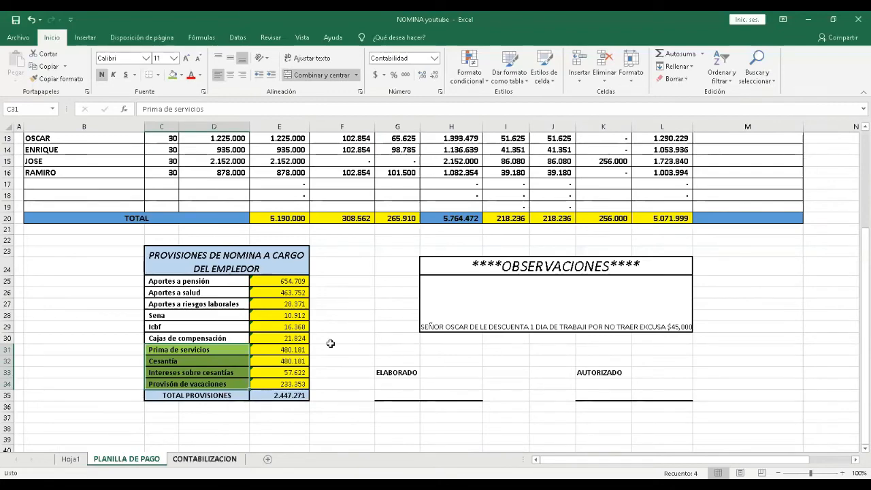
pyautogui.hotkey('ctrl', 'pagedown')
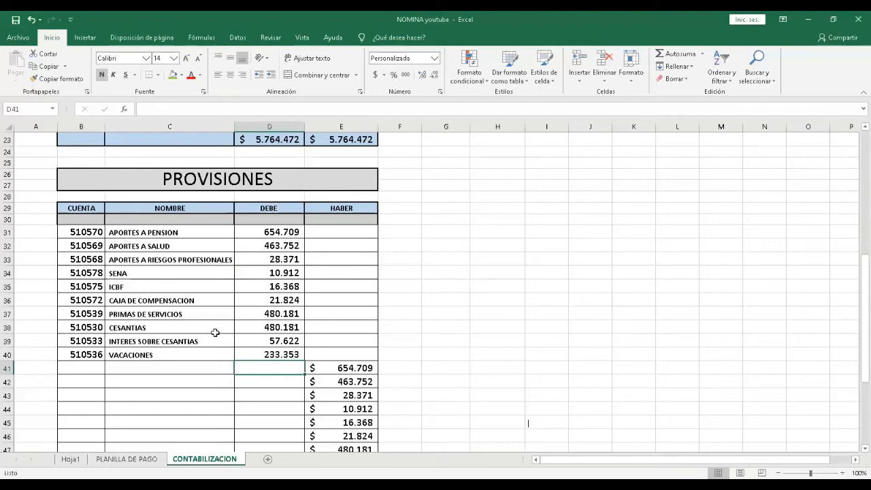
pyautogui.click(82, 367)
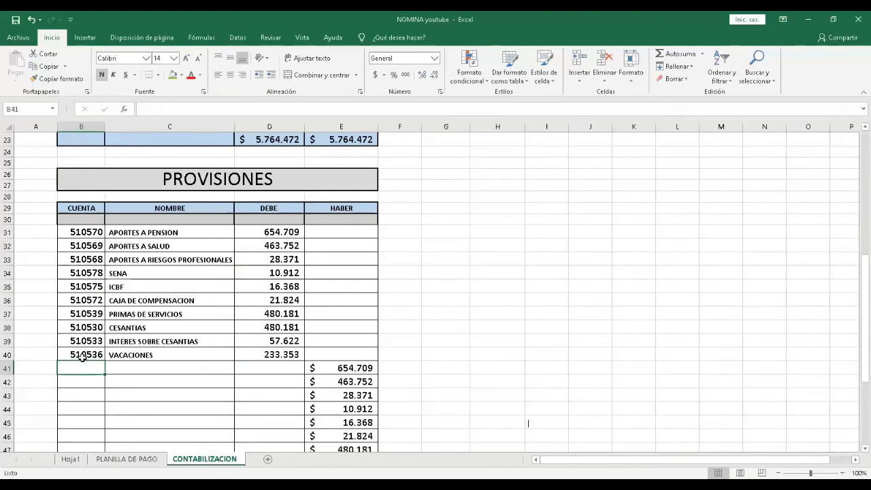
pyautogui.write('2380')
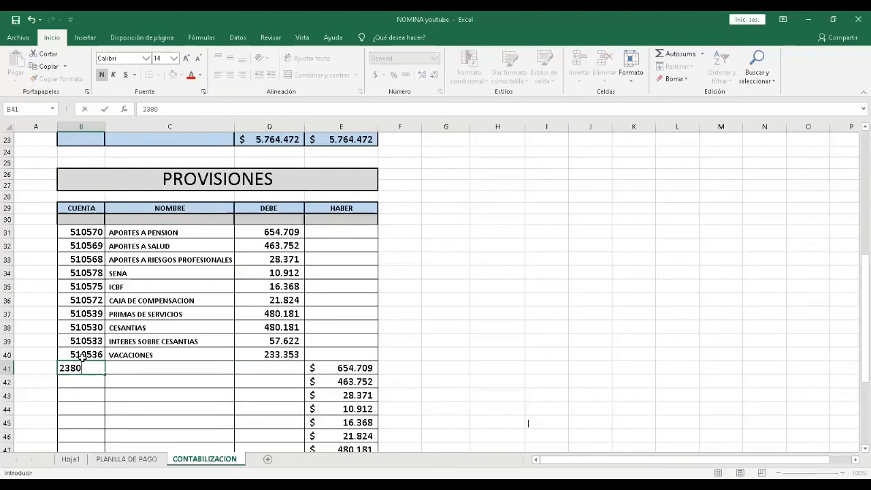
pyautogui.write('30')
pyautogui.press('Tab')
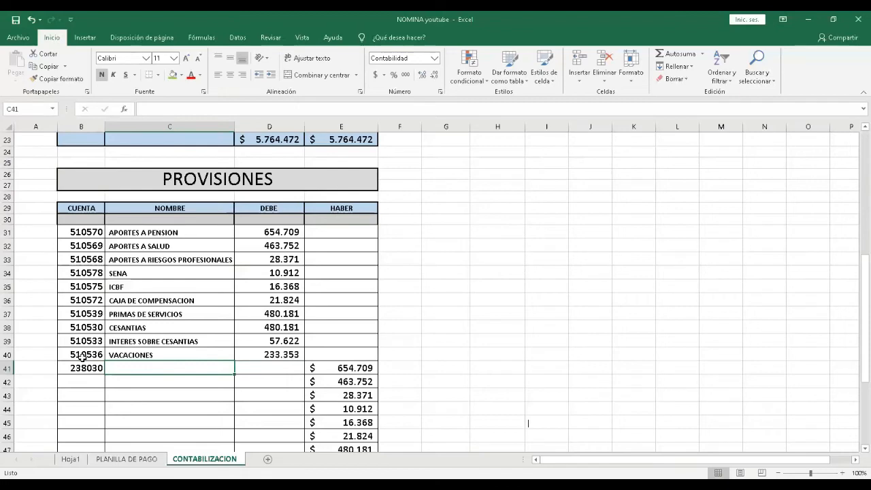
pyautogui.write('A')
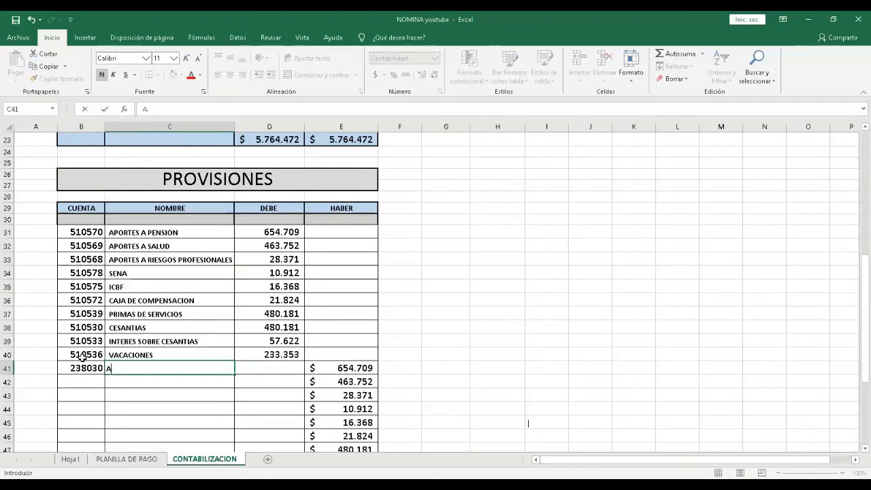
pyautogui.write('PORTES A PEN')
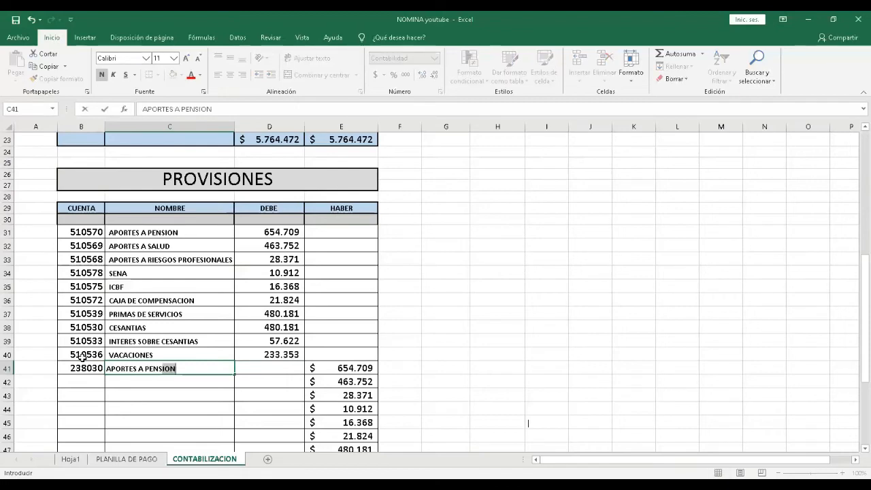
pyautogui.write('SION')
pyautogui.press('Return')
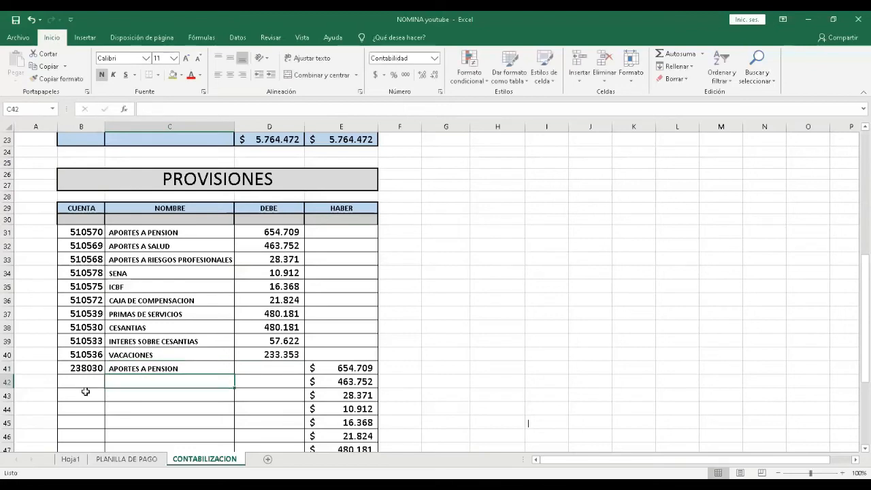
# Fill row 42 of PROVISIONES with account 237005 and name APORTES A SALUD.
pyautogui.click(79, 382)
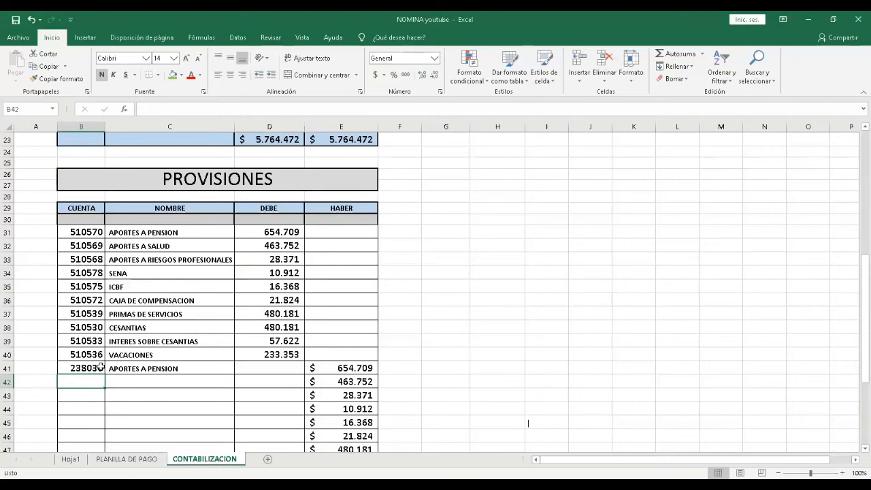
pyautogui.write('2370')
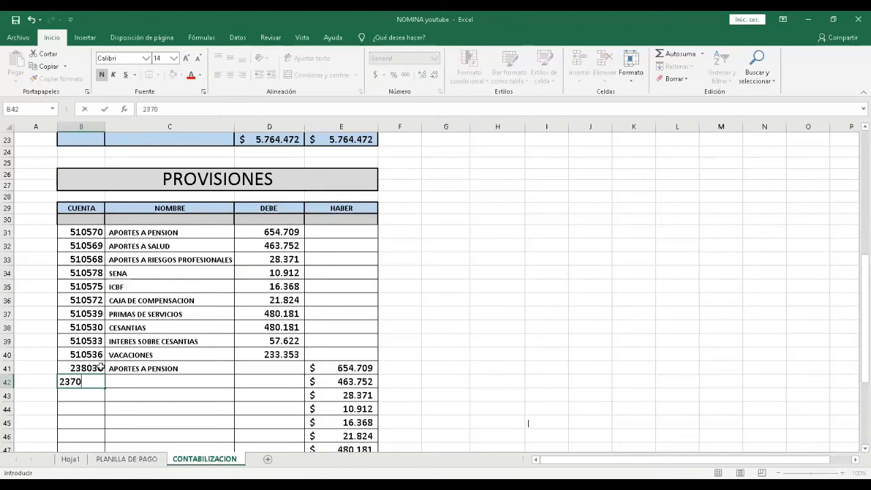
pyautogui.write('05')
pyautogui.press('Tab')
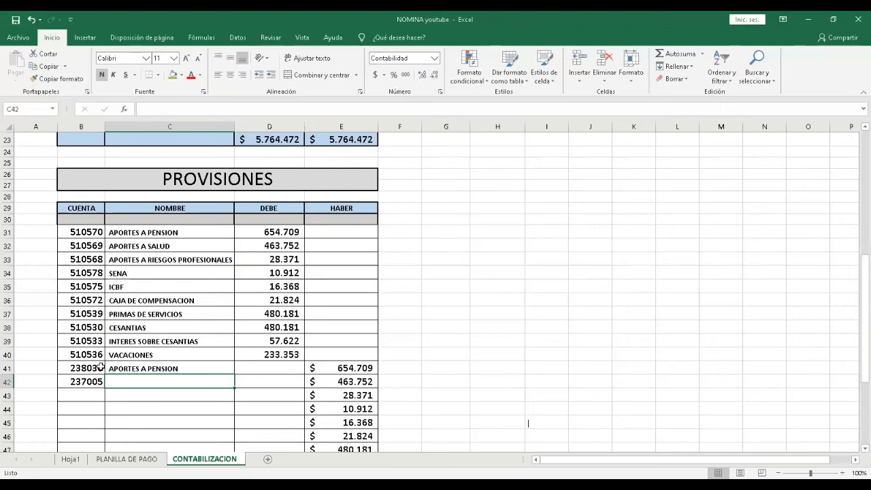
pyautogui.write('APOR')
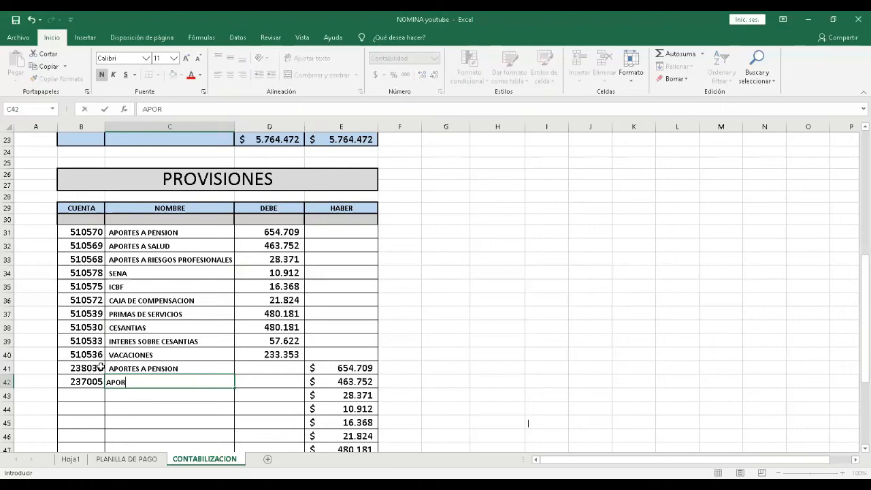
pyautogui.write('TES A SAL')
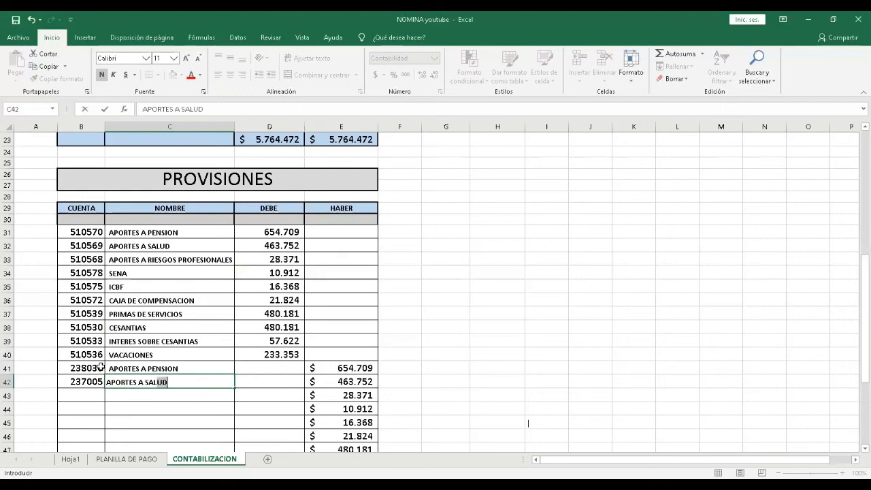
pyautogui.press('Return')
# Fill row 43 of PROVISIONES with account 237006 and name RIESGOS PROFESIONALES.
pyautogui.click(81, 393)
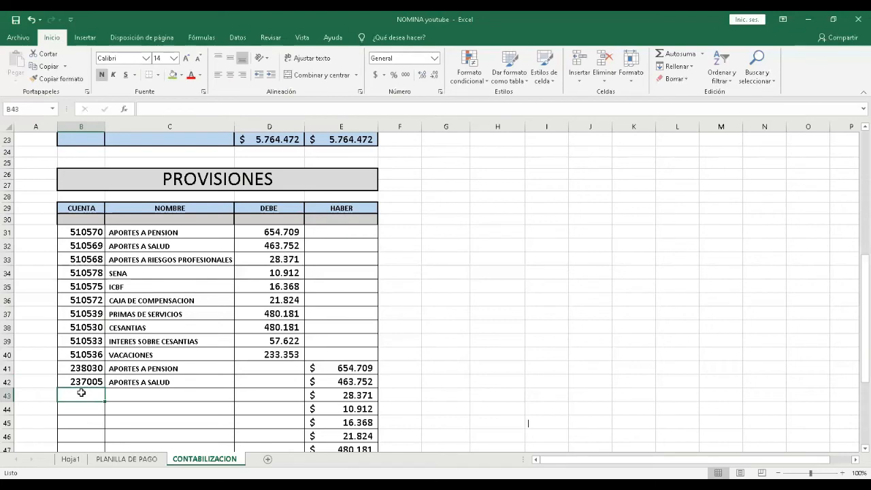
pyautogui.write('237006')
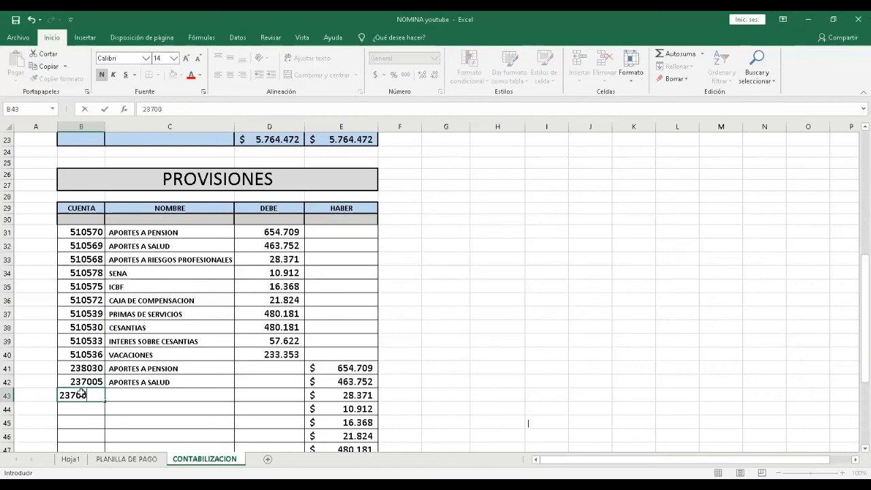
pyautogui.press('Tab')
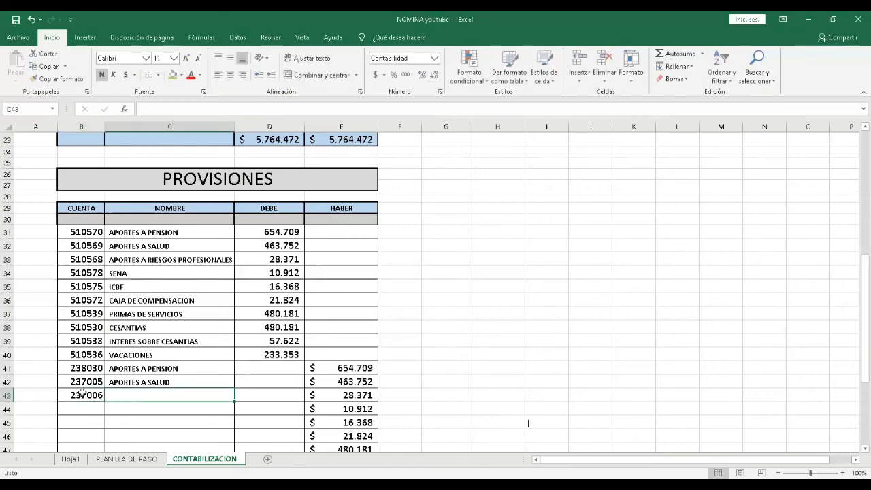
pyautogui.write('RIES')
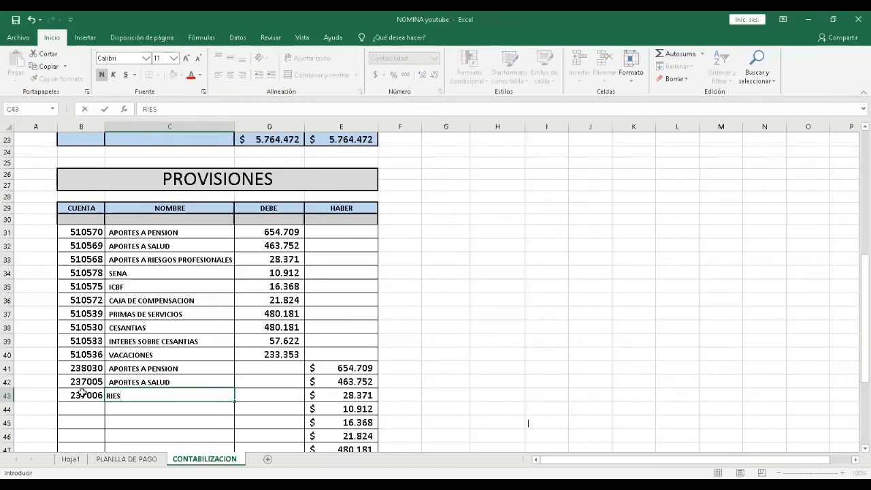
pyautogui.write('GOS PROFESIONA,KE')
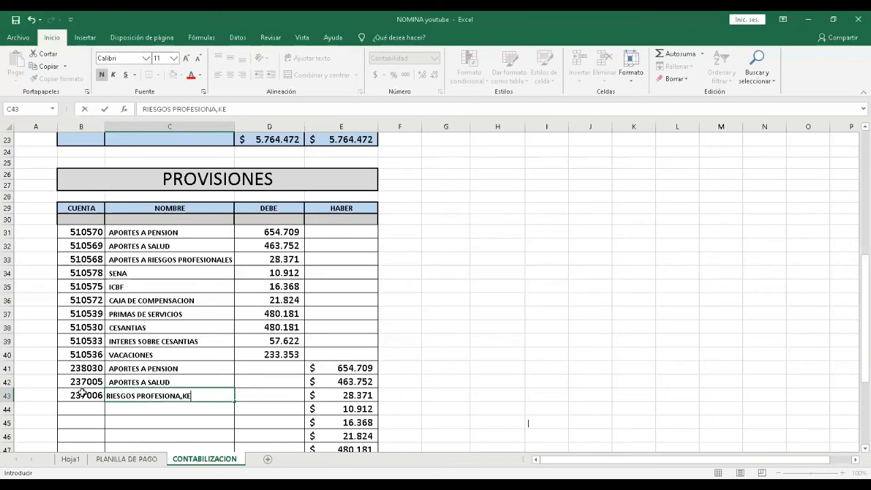
pyautogui.press('BackSpace')
pyautogui.press('BackSpace')
pyautogui.press('BackSpace')
pyautogui.write('LES')
pyautogui.press('Return')
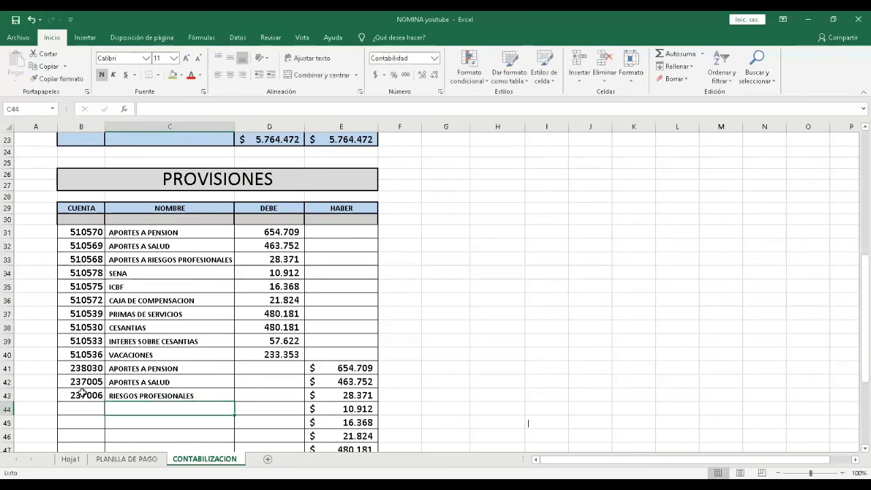
# Fill row 44 of PROVISIONES with account 237010 and name SENA.
pyautogui.press('Left')
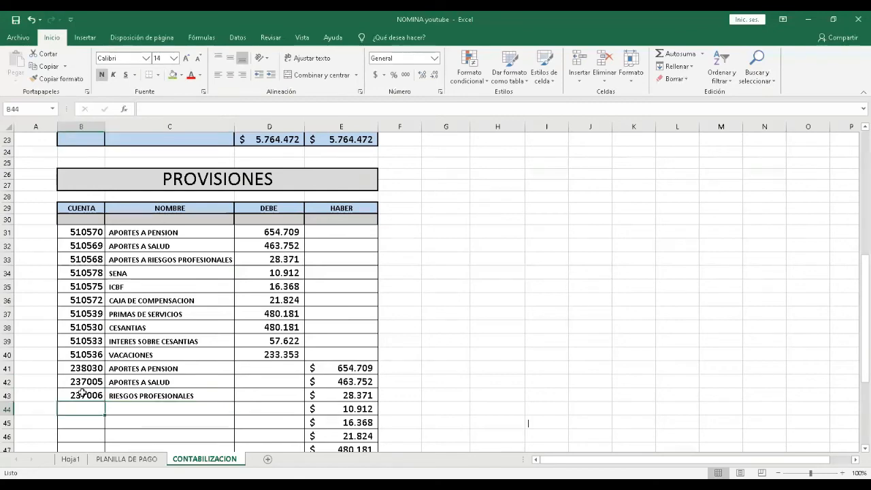
pyautogui.write('237010')
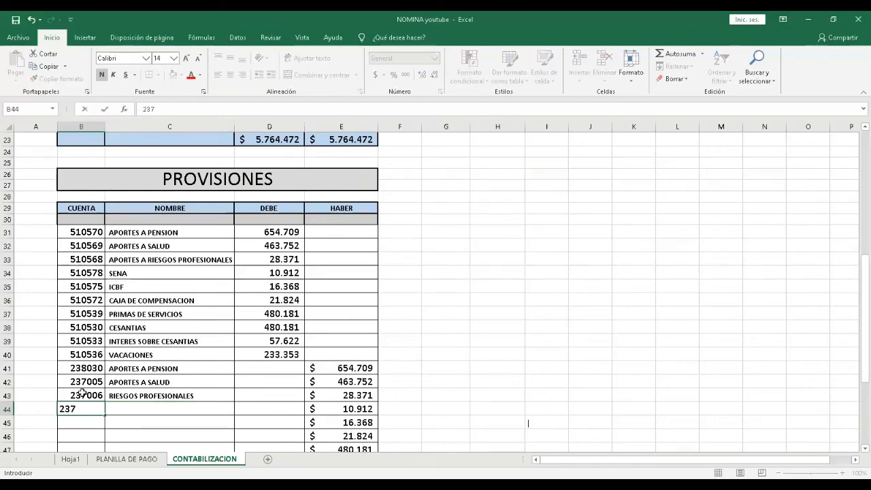
pyautogui.press('Return')
pyautogui.press('Up')
pyautogui.press('Right')
pyautogui.write('SENA')
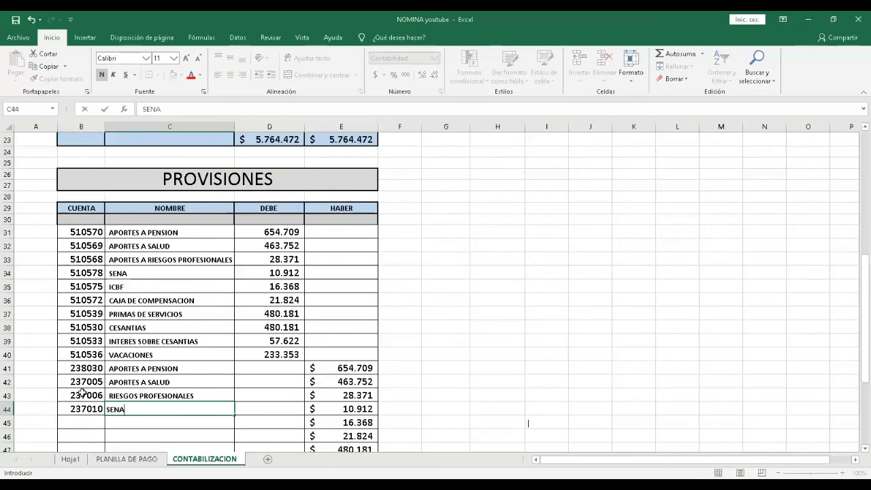
pyautogui.press('Return')
# Fill row 45 of PROVISIONES with account 237010 and name ICBF.
pyautogui.press('Left')
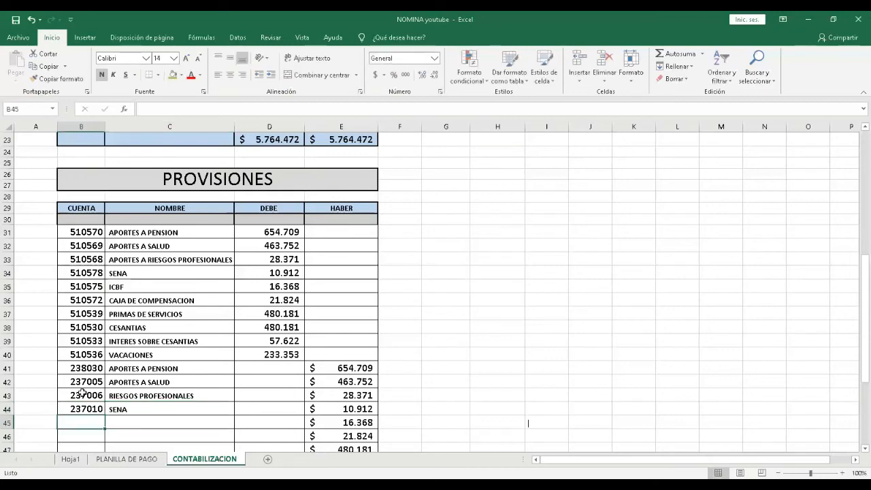
pyautogui.write('23')
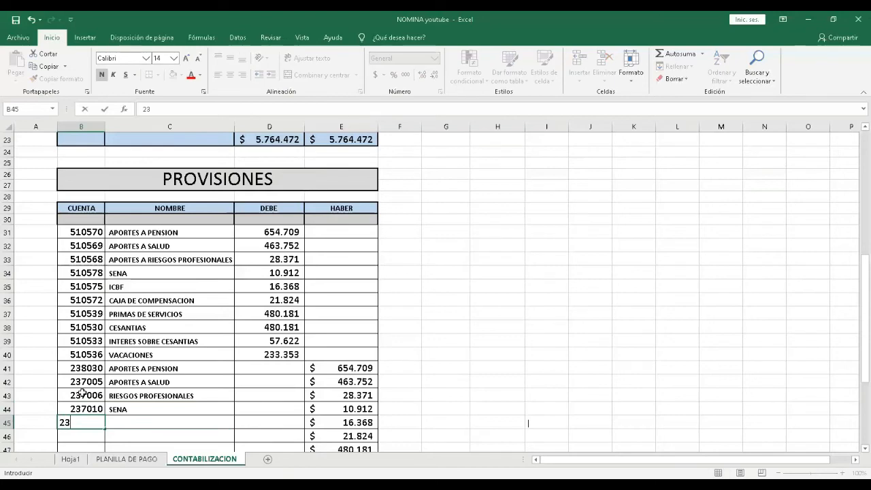
pyautogui.write('7010')
pyautogui.press('Tab')
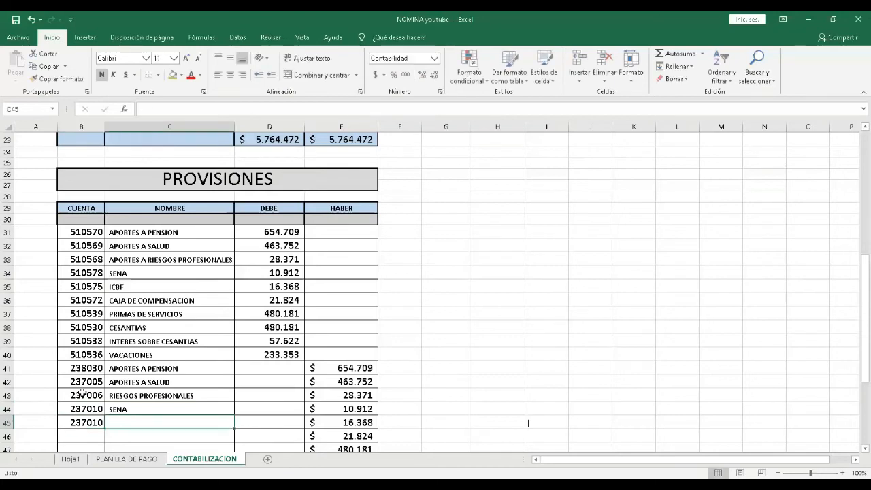
pyautogui.write('ICBF')
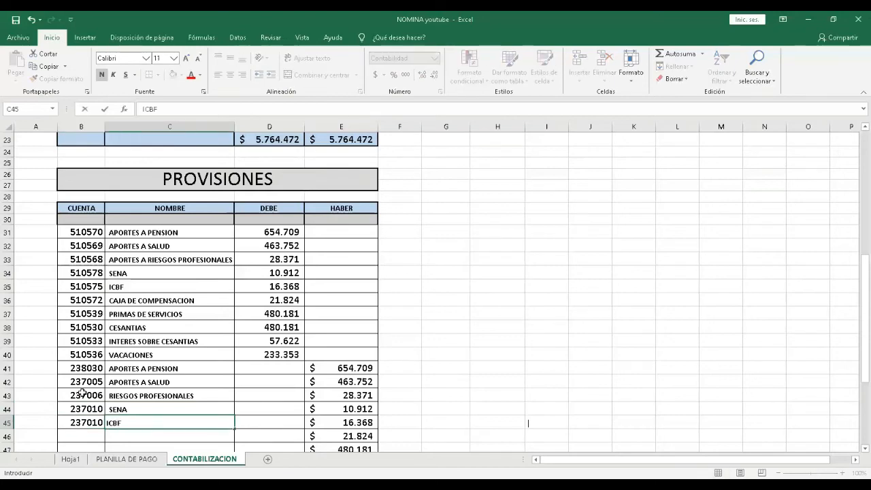
pyautogui.press('Left')
pyautogui.press('Left')
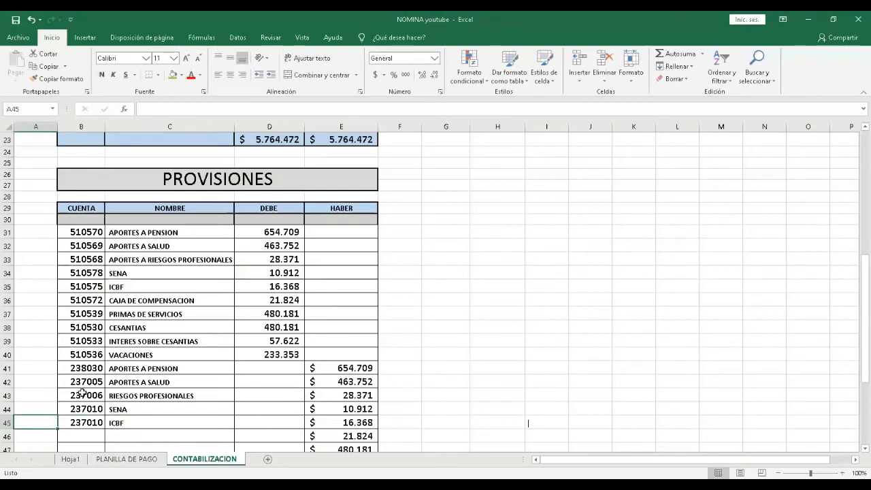
# Fill row 46 of PROVISIONES with account 237010 and name CAJA DE COMPENSACION.
pyautogui.press('Down')
pyautogui.press('Right')
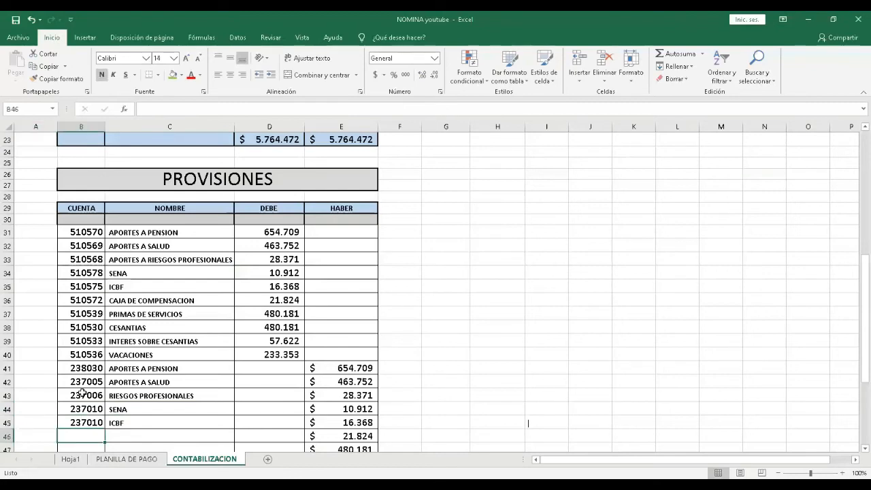
pyautogui.write('237010')
pyautogui.press('Right')
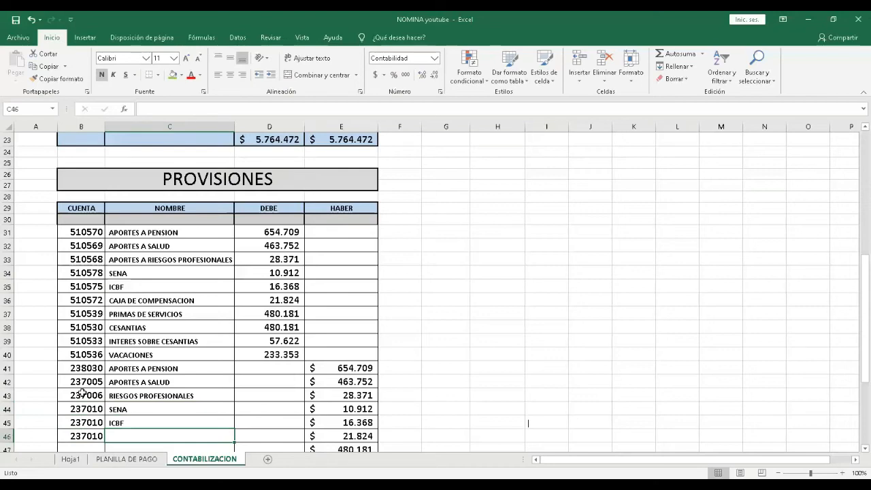
pyautogui.write('CAJA DE COMPE')
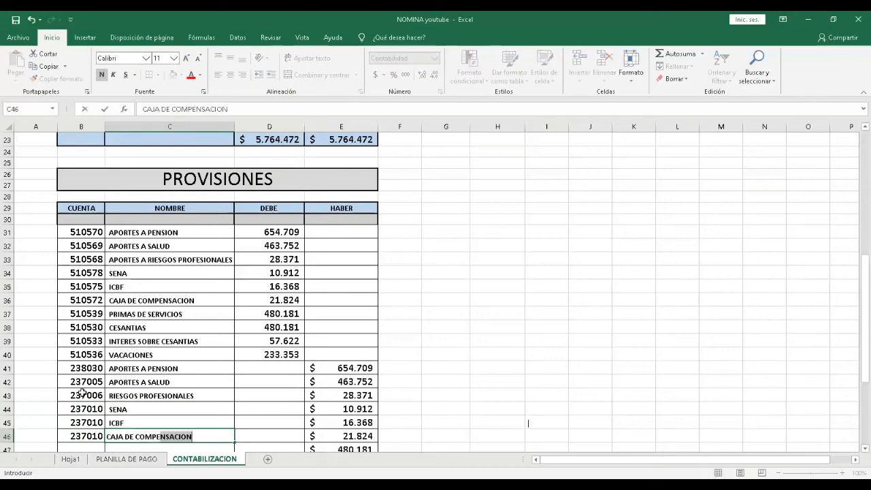
pyautogui.write('N')
pyautogui.press('Return')
pyautogui.press('Return')
pyautogui.press('Return')
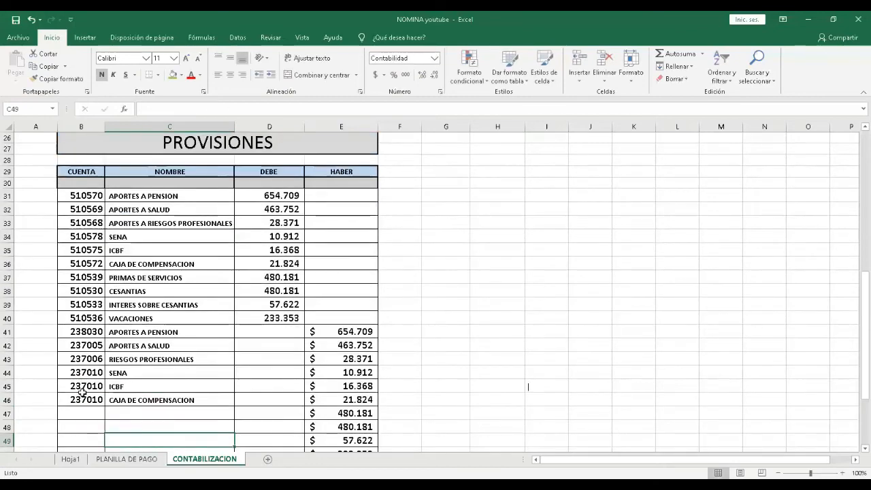
# Fill row 47 of PROVISIONES with account 252001 and name PRIMAS DE SERVICIOS.
pyautogui.scroll(-1, 82, 391)
pyautogui.click(82, 395)
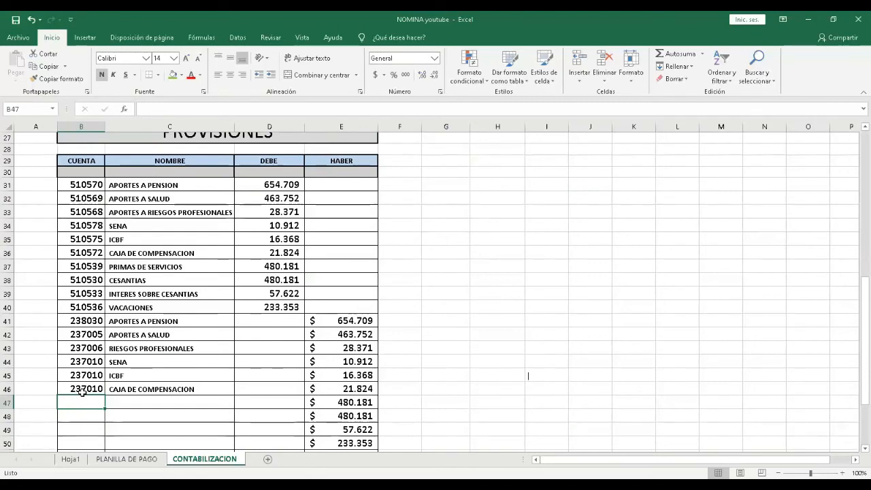
pyautogui.write('25')
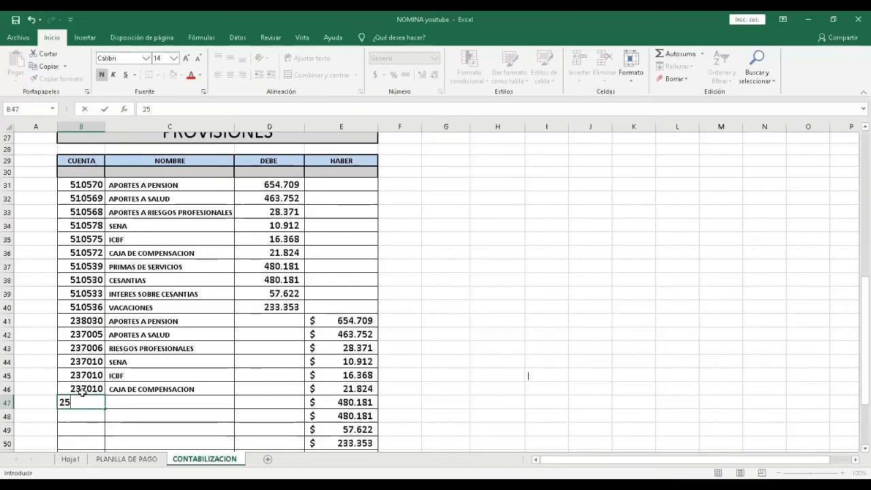
pyautogui.write('2')
pyautogui.write('001')
pyautogui.press('Tab')
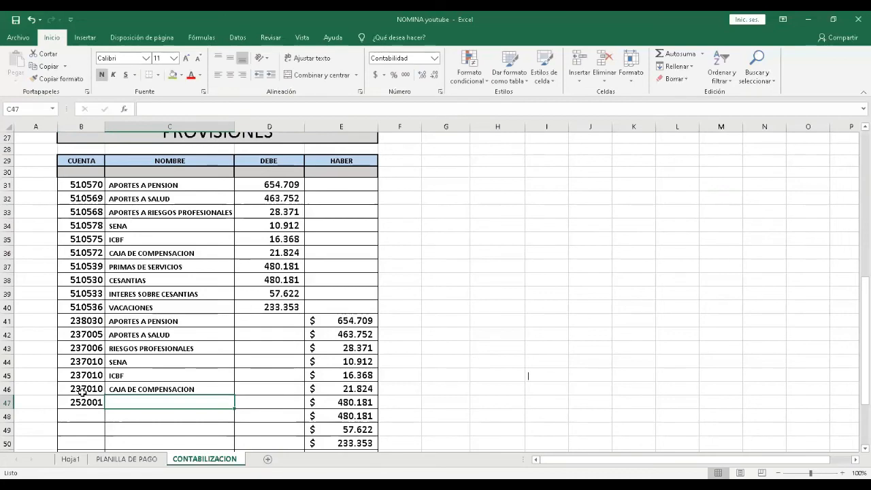
pyautogui.write('PRIMA D')
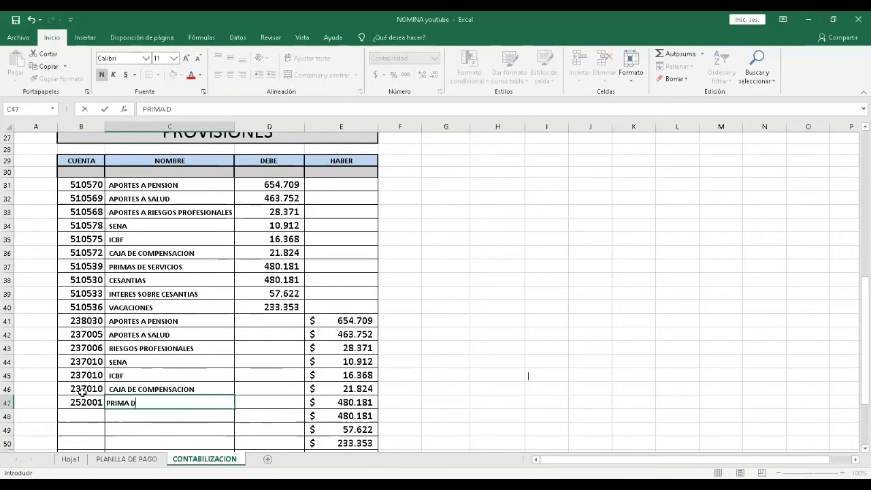
pyautogui.press('BackSpace')
pyautogui.press('BackSpace')
pyautogui.press('BackSpace')
pyautogui.press('BackSpace')
pyautogui.press('BackSpace')
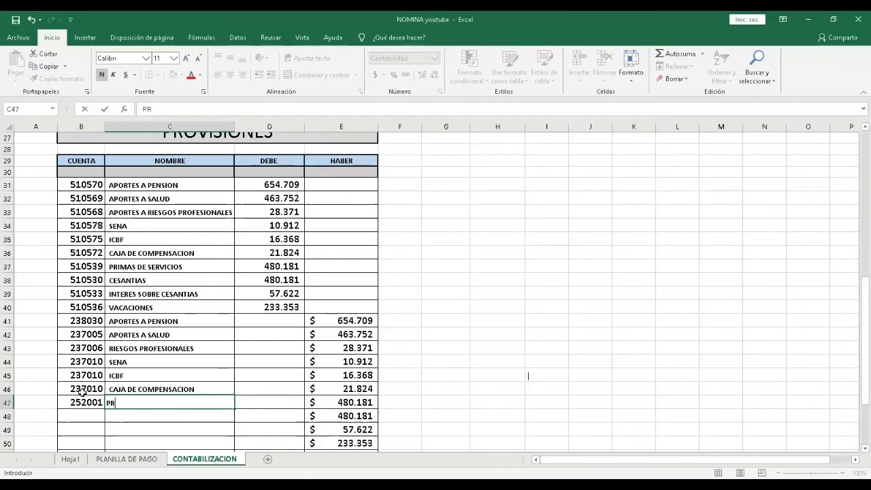
pyautogui.write('IMA')
pyautogui.press('Return')
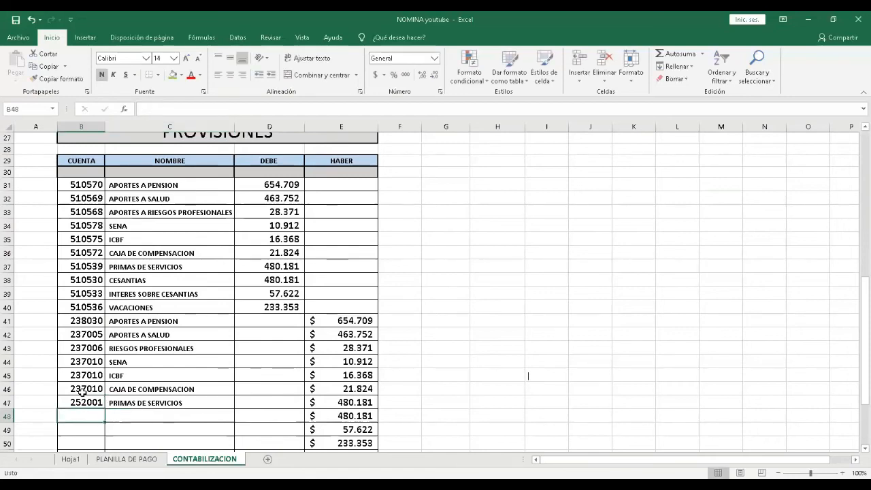
# Fill row 48 of PROVISIONES with account 251001 and name CESANTIAS.
pyautogui.write('251')
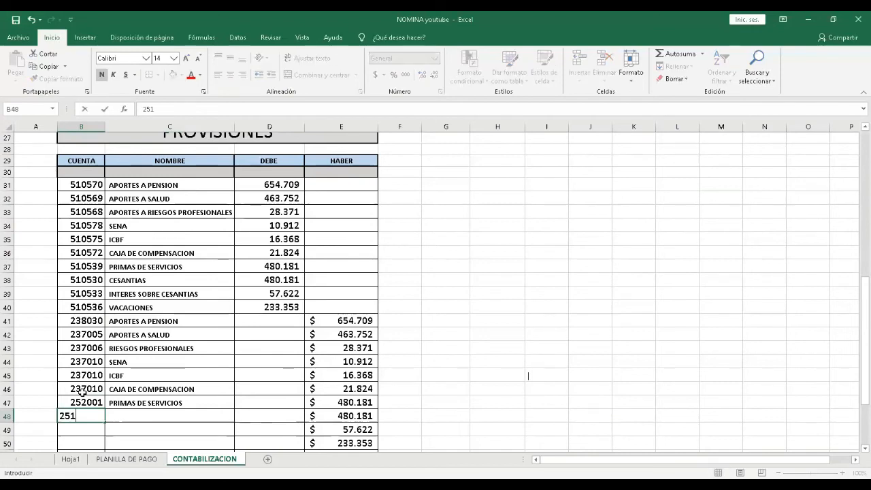
pyautogui.write('001')
pyautogui.press('Tab')
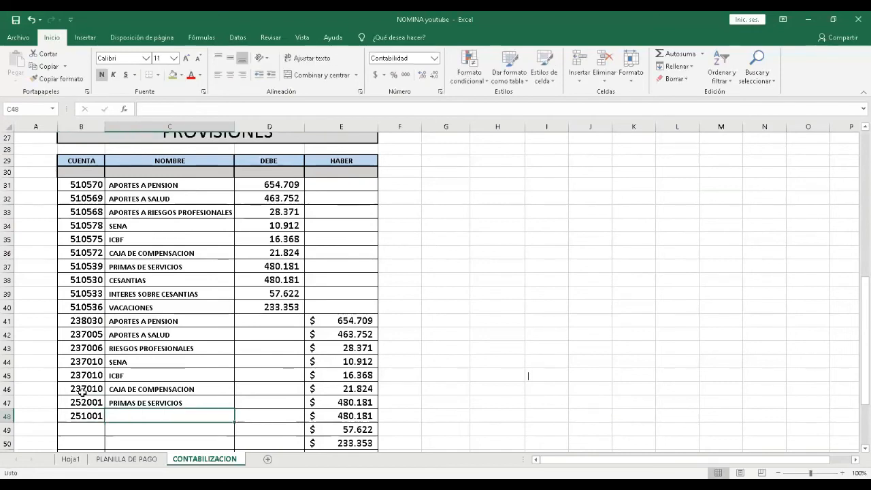
pyautogui.write('P')
pyautogui.press('Escape')
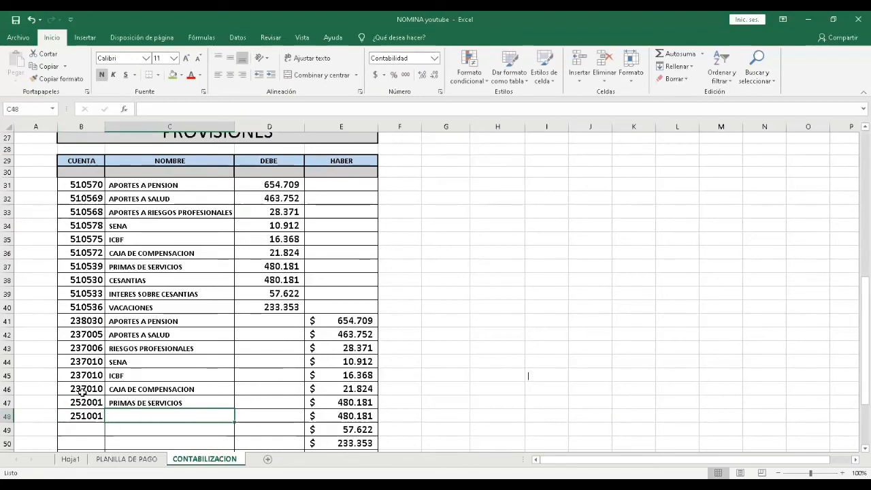
pyautogui.write('CEA')
pyautogui.press('BackSpace')
pyautogui.write('S')
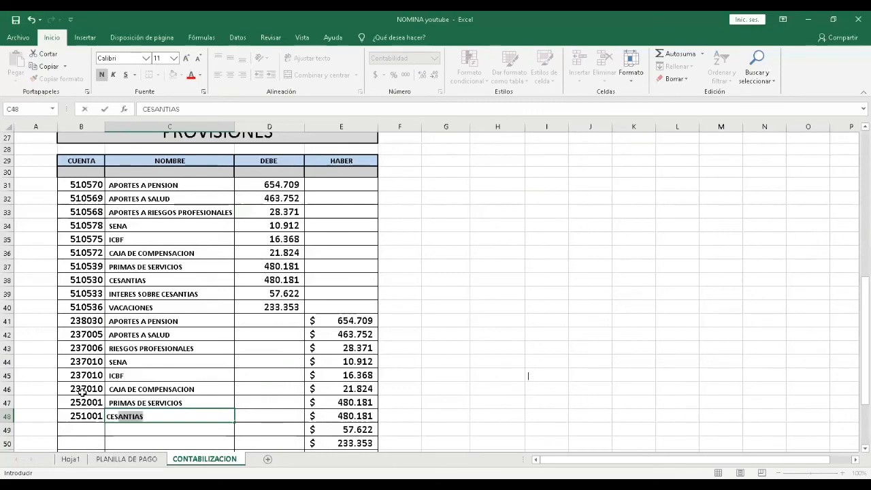
pyautogui.press('Return')
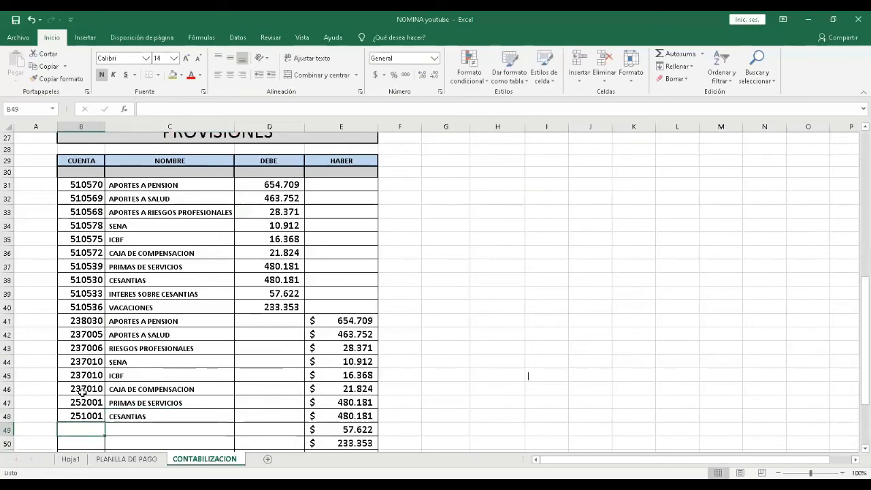
# Fill row 49 of PROVISIONES with account 251501 and name INTERES SOBRE CESANTIAS.
pyautogui.write('251501')
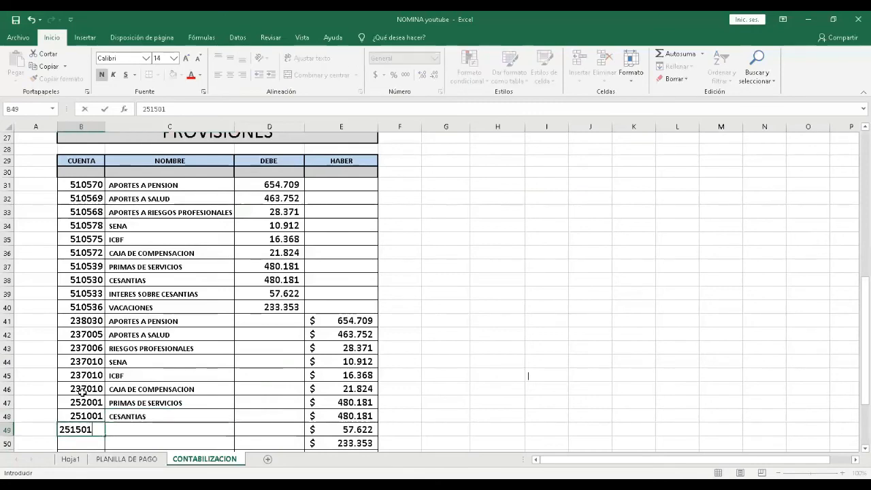
pyautogui.press('Tab')
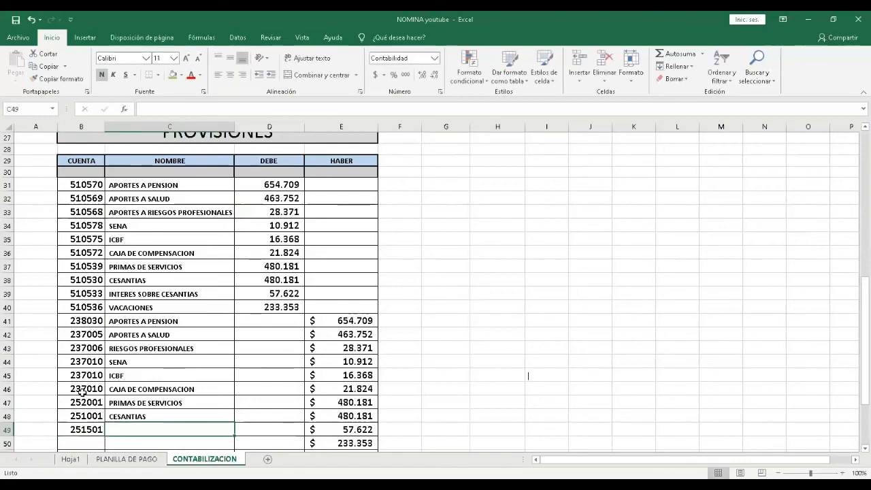
pyautogui.write('INTERES SOBRE CESANTIAS')
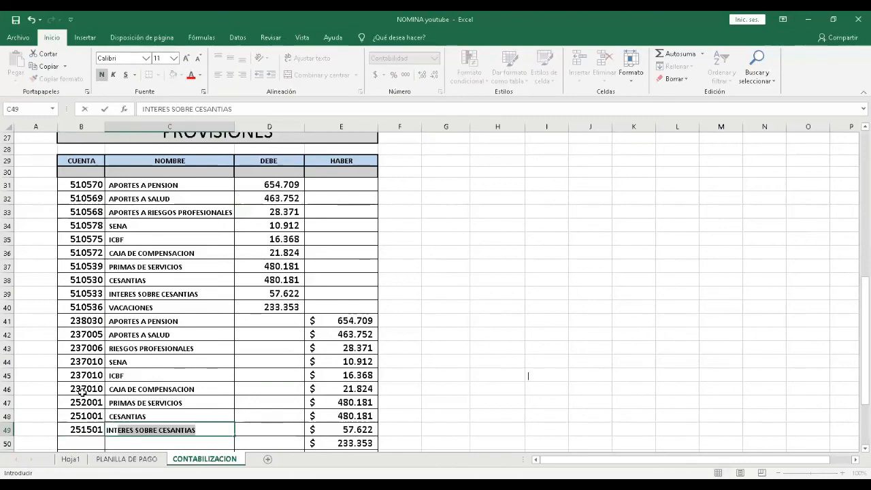
pyautogui.press('Return')
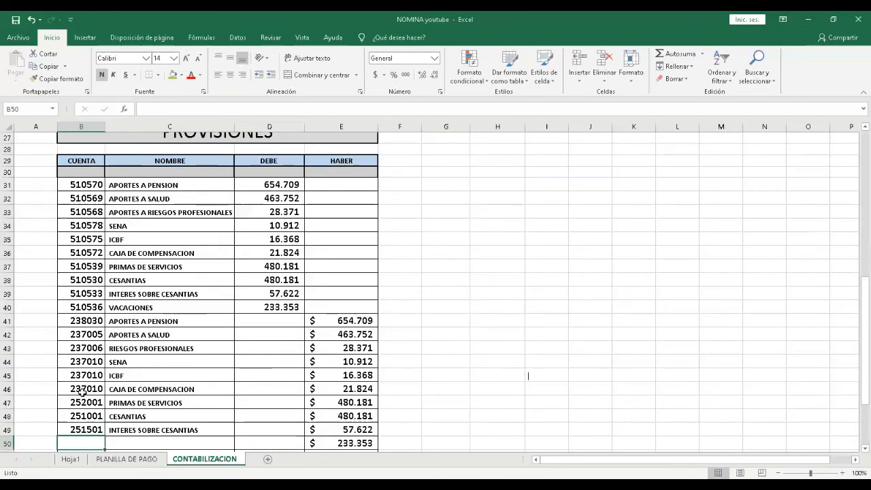
# Fill row 50 of PROVISIONES with account 250501 and name VACACIONES.
pyautogui.write('250')
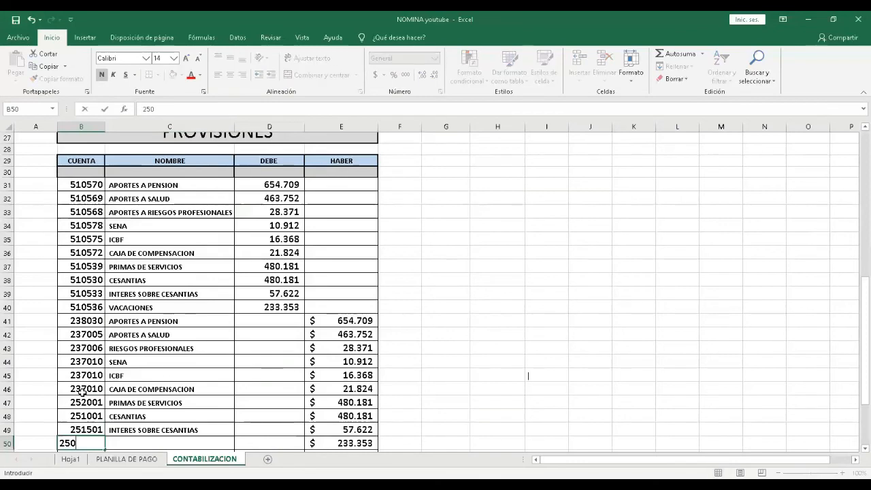
pyautogui.write('501')
pyautogui.press('Tab')
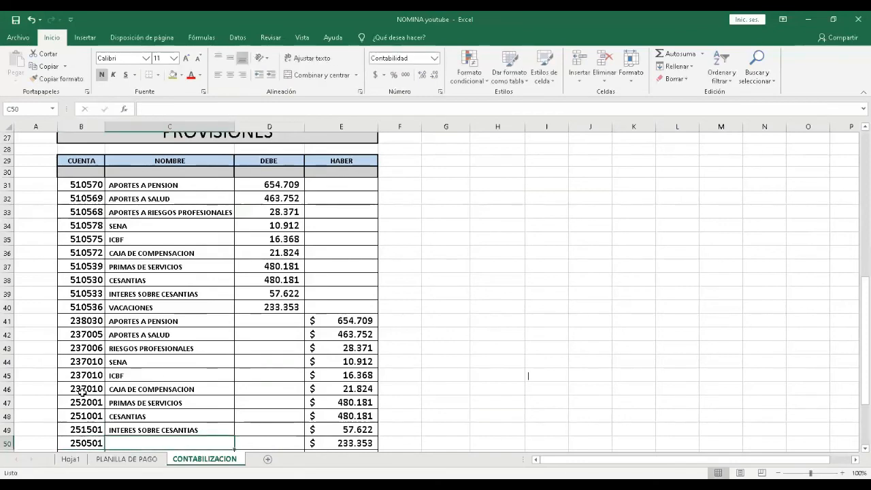
pyautogui.write('v')
pyautogui.press('Tab')
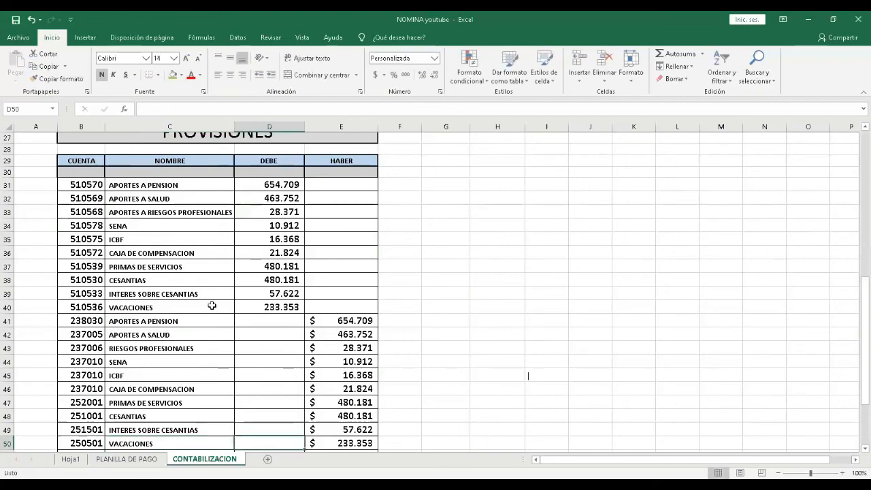
# Select the debit and credit totals in the TOTAL PROVISIONADO row and check them against the PROVISIONES entries.
pyautogui.scroll(-5, 395, 354)
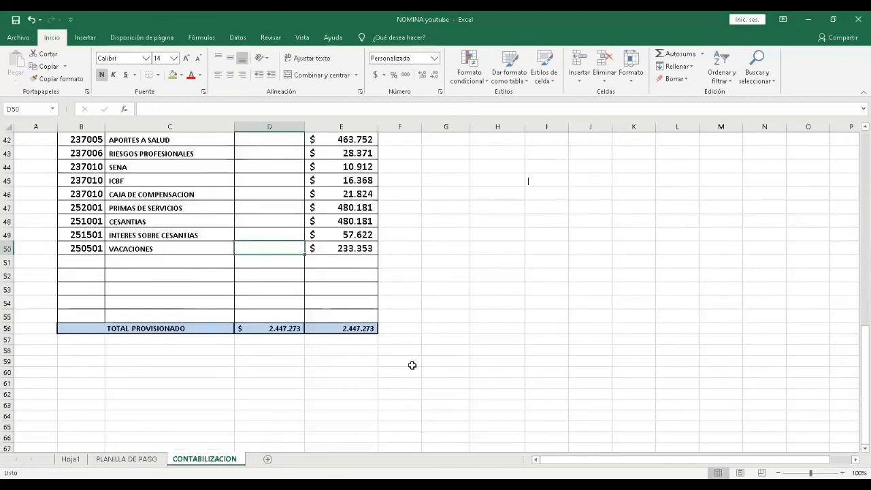
pyautogui.moveTo(275, 328); pyautogui.dragTo(354, 328)
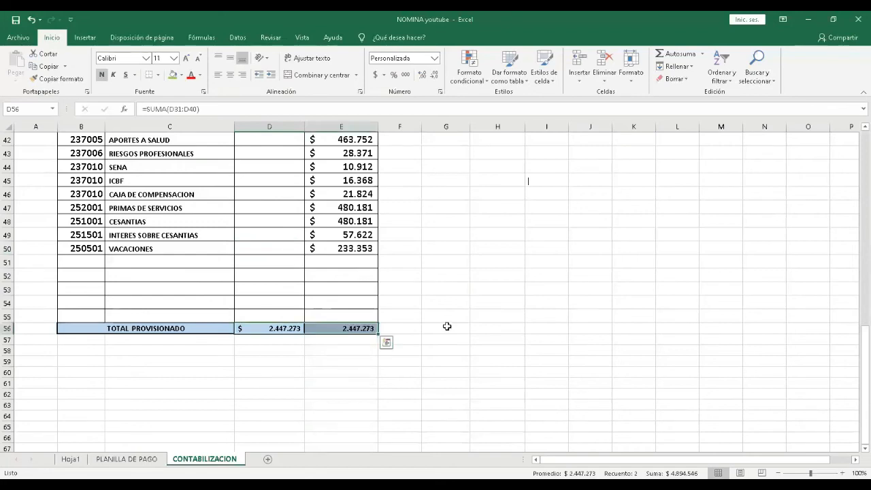
pyautogui.scroll(1, 447, 327)
pyautogui.scroll(1, 447, 326)
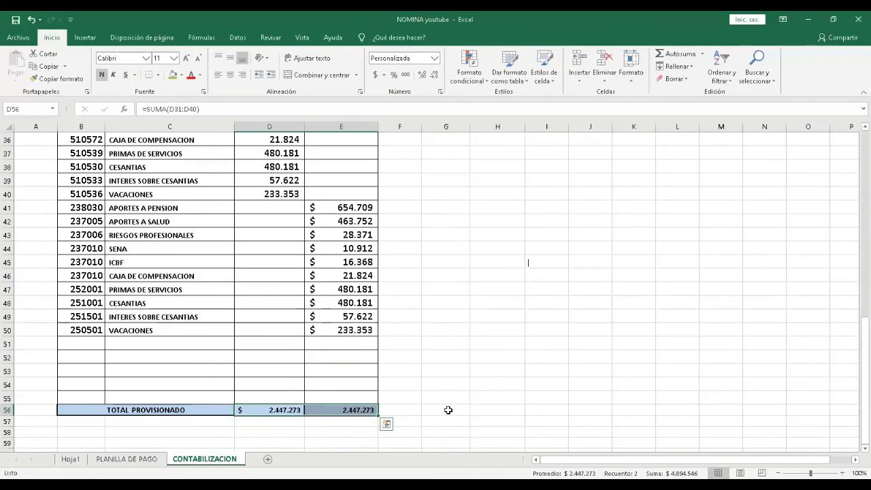
pyautogui.scroll(5, 448, 409)
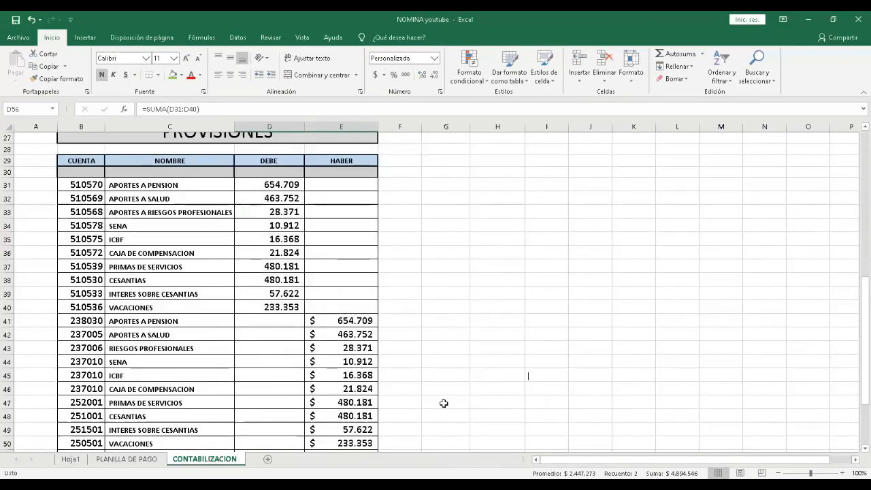
pyautogui.scroll(-3, 443, 404)
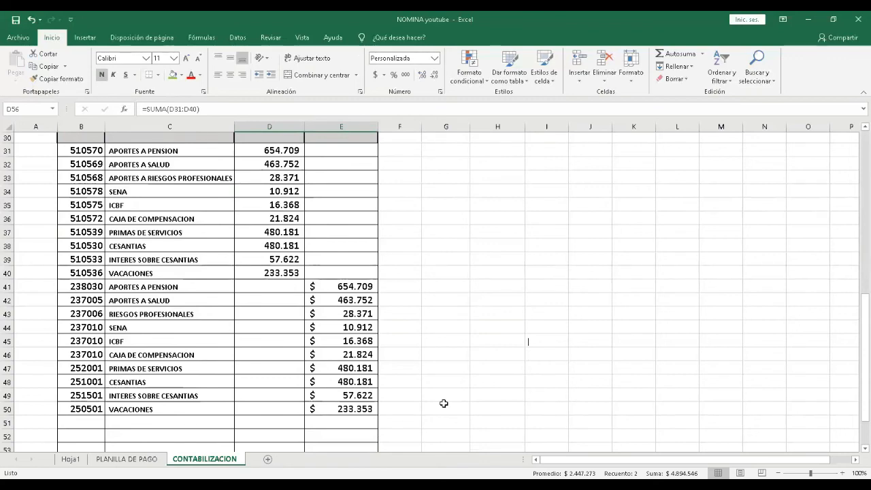
pyautogui.scroll(3, 444, 404)
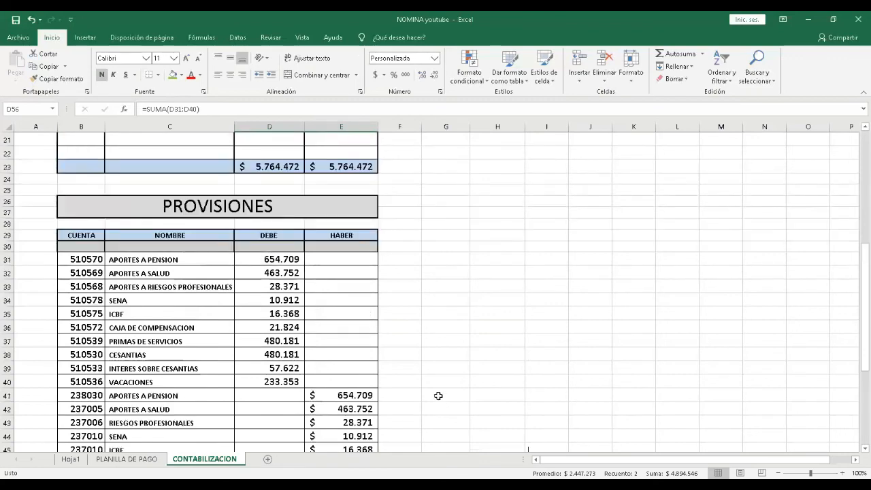
# Review the completed NOMINA and PROVISIONES tables, examining their accounts, names, and debit and credit amounts.
pyautogui.scroll(7, 433, 373)
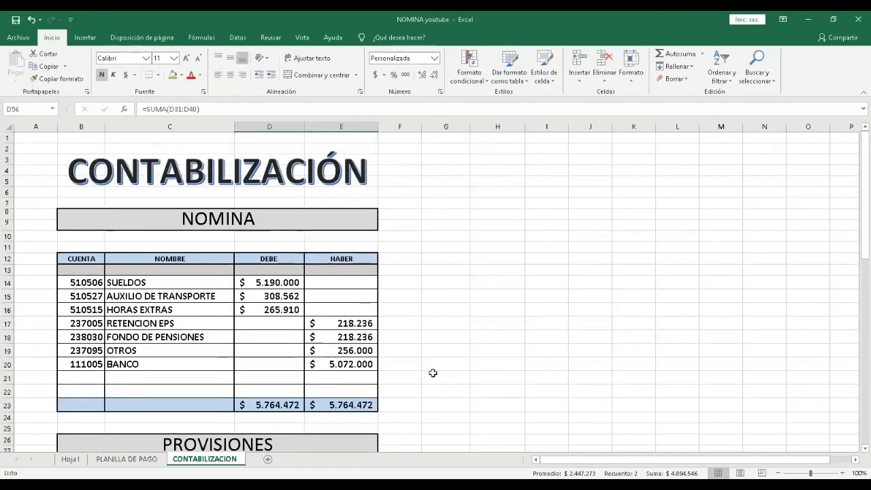
pyautogui.scroll(-1, 434, 373)
pyautogui.scroll(-9, 434, 373)
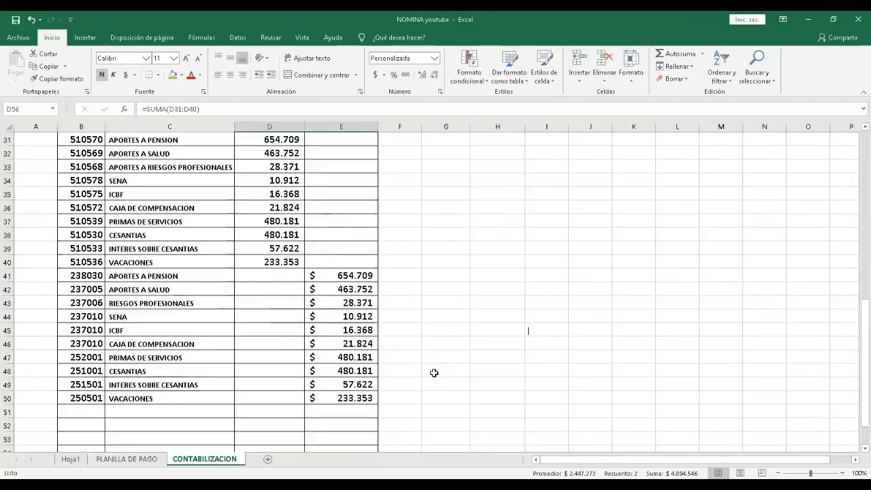
pyautogui.scroll(2, 434, 373)
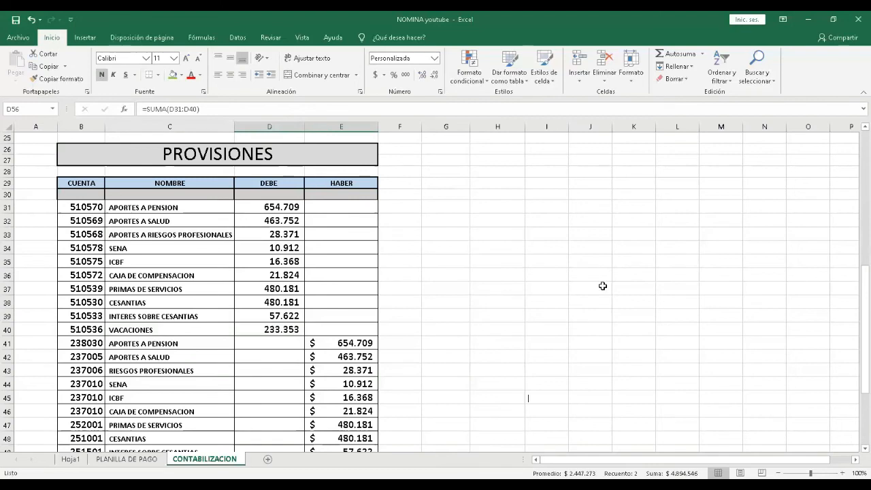
pyautogui.scroll(8, 599, 291)
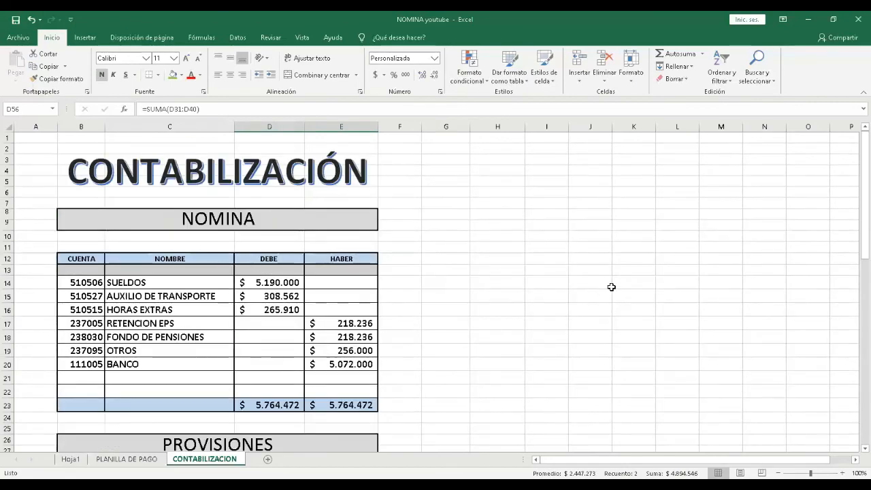
pyautogui.scroll(-3, 606, 289)
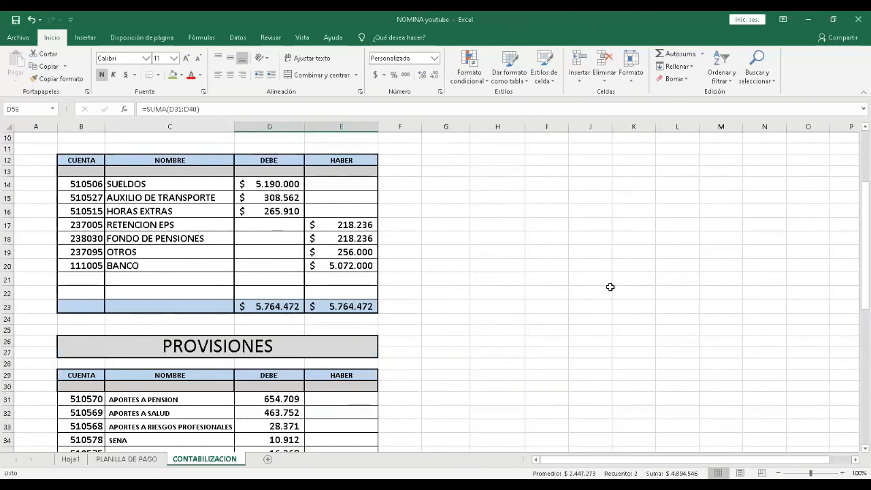
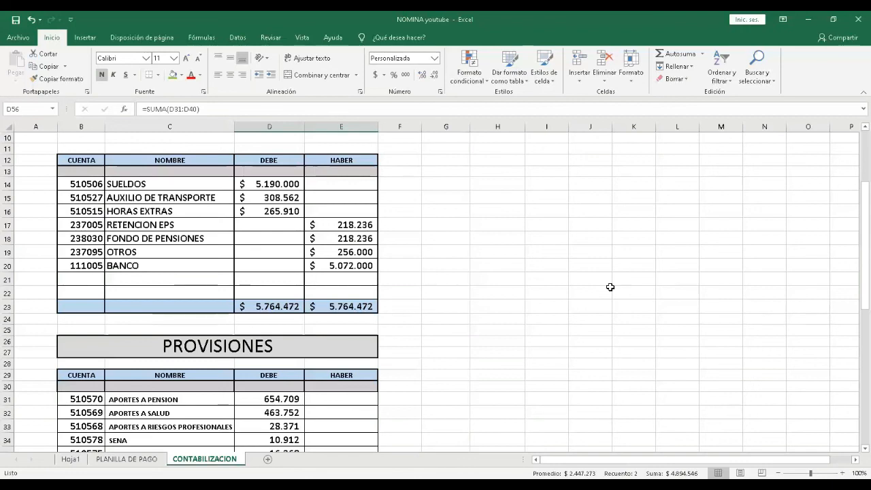
pyautogui.scroll(-2, 574, 294)
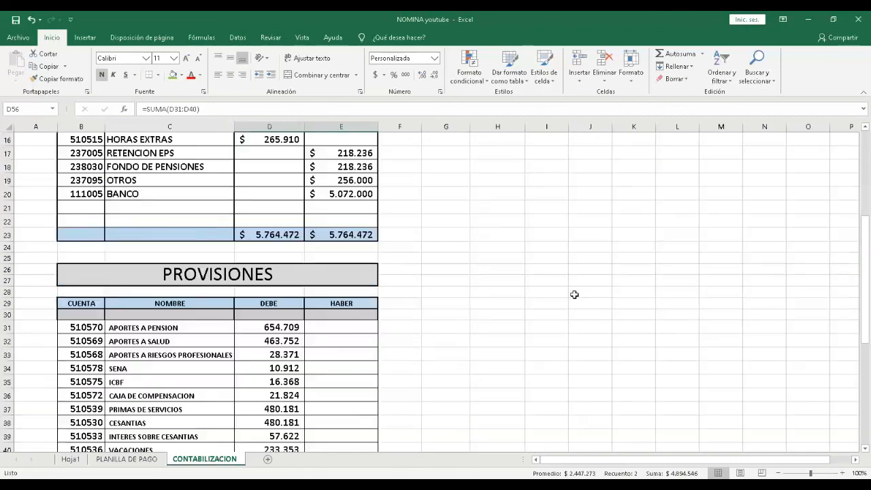
pyautogui.scroll(-2, 573, 293)
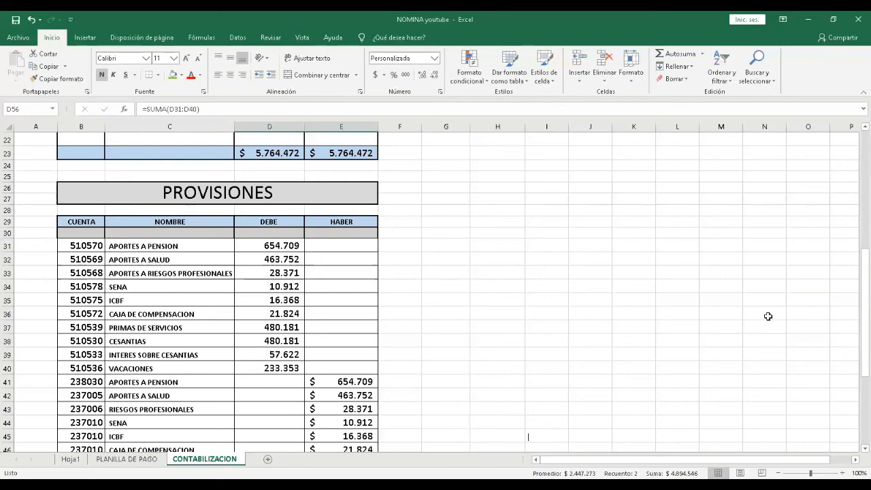
pyautogui.scroll(-5, 768, 316)
pyautogui.scroll(4, 768, 317)
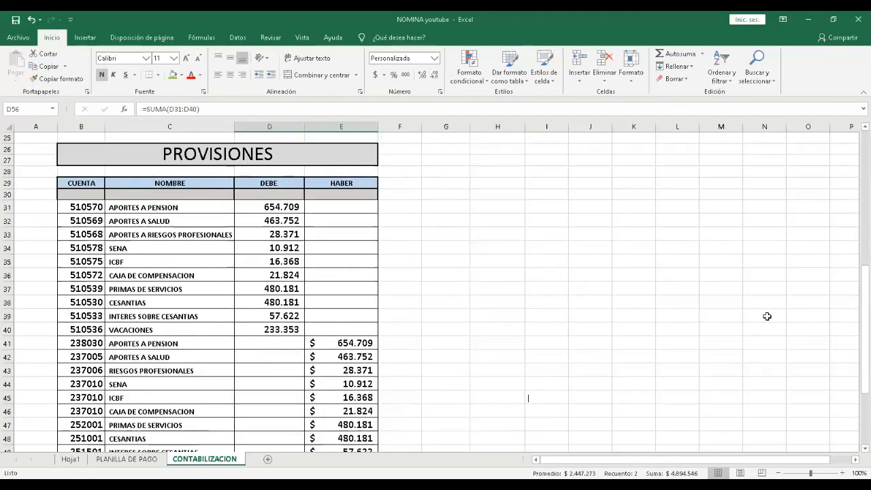
pyautogui.scroll(5, 767, 316)
pyautogui.scroll(3, 767, 317)
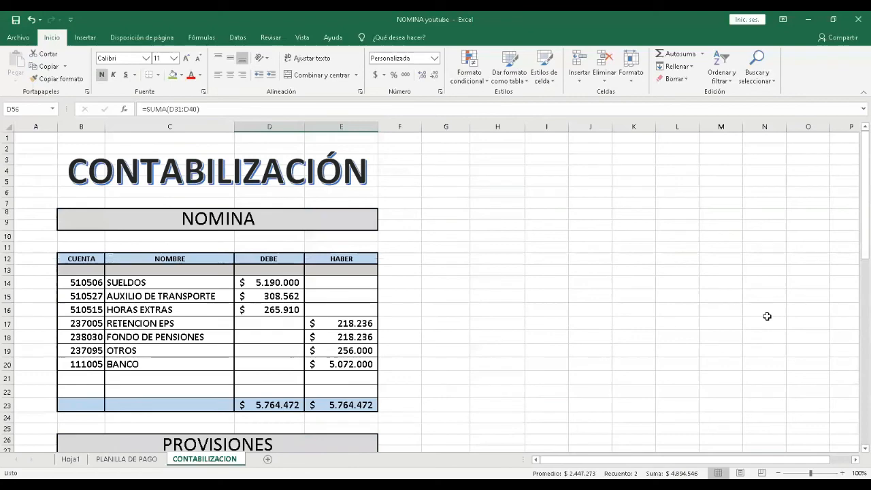
pyautogui.scroll(-4, 767, 316)
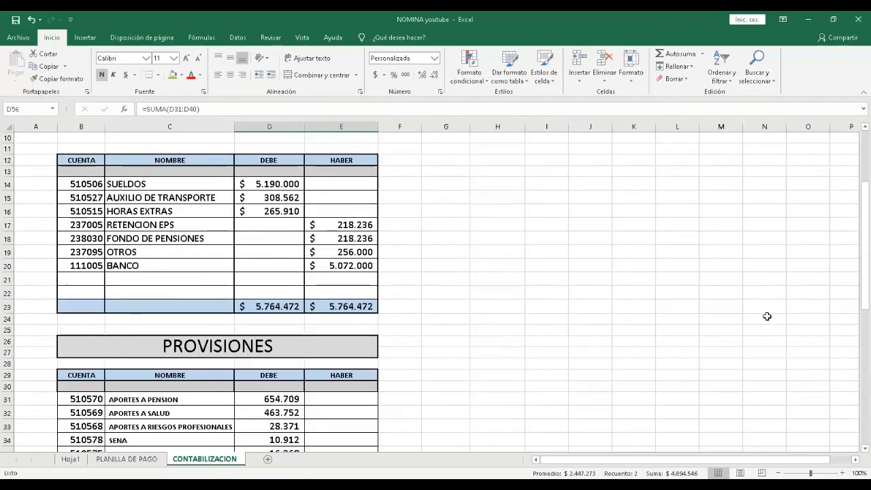
pyautogui.scroll(-3, 767, 317)
pyautogui.scroll(-1, 767, 317)
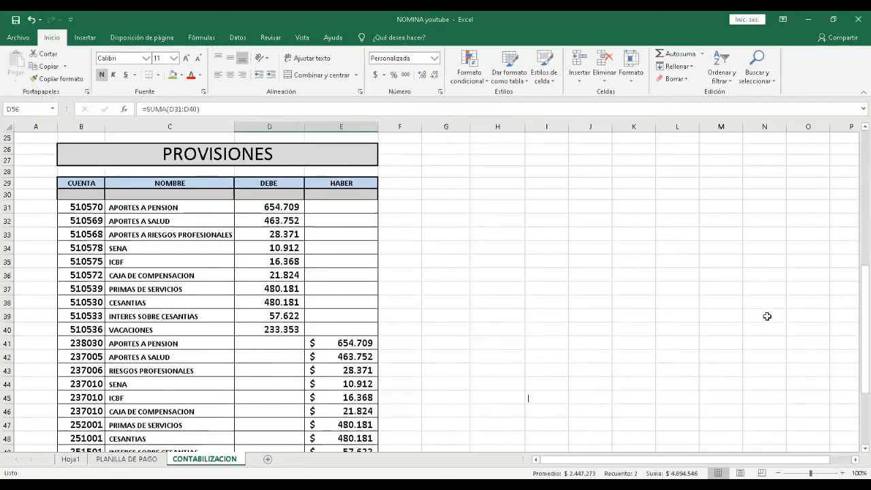